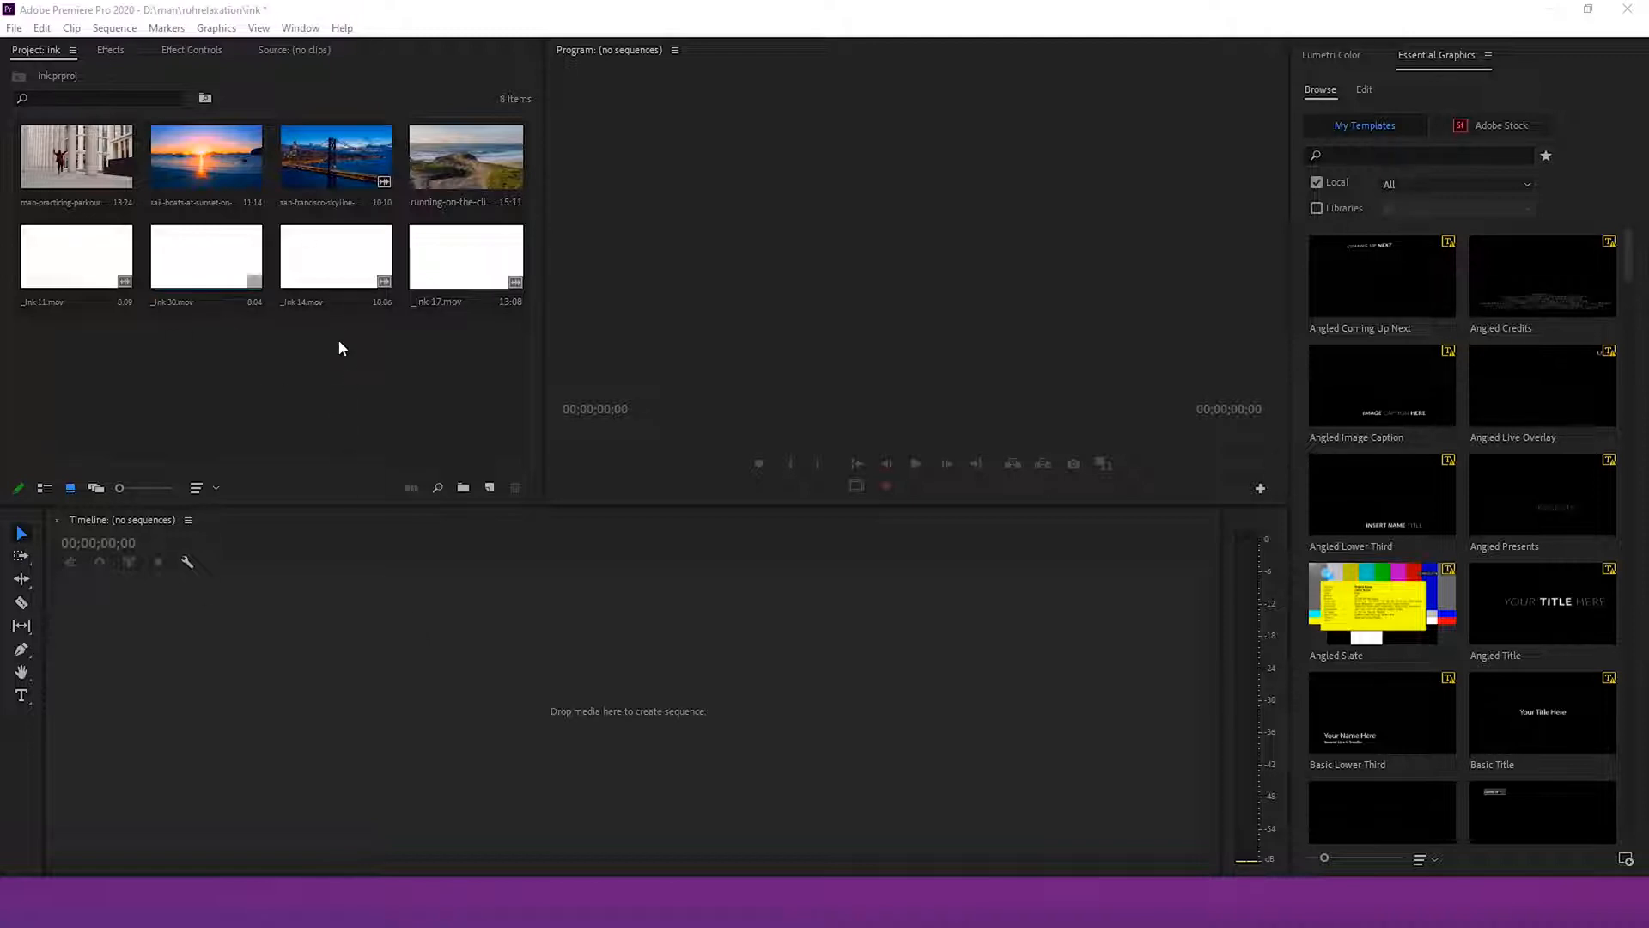
# Create a sequence from the san-francisco-skyline clip and add the sail-boats-at-sunset clip after it
pyautogui.moveTo(335, 168); pyautogui.dragTo(165, 682)
pyautogui.moveTo(196, 868); pyautogui.dragTo(391, 863)
pyautogui.moveTo(215, 168); pyautogui.dragTo(425, 703)
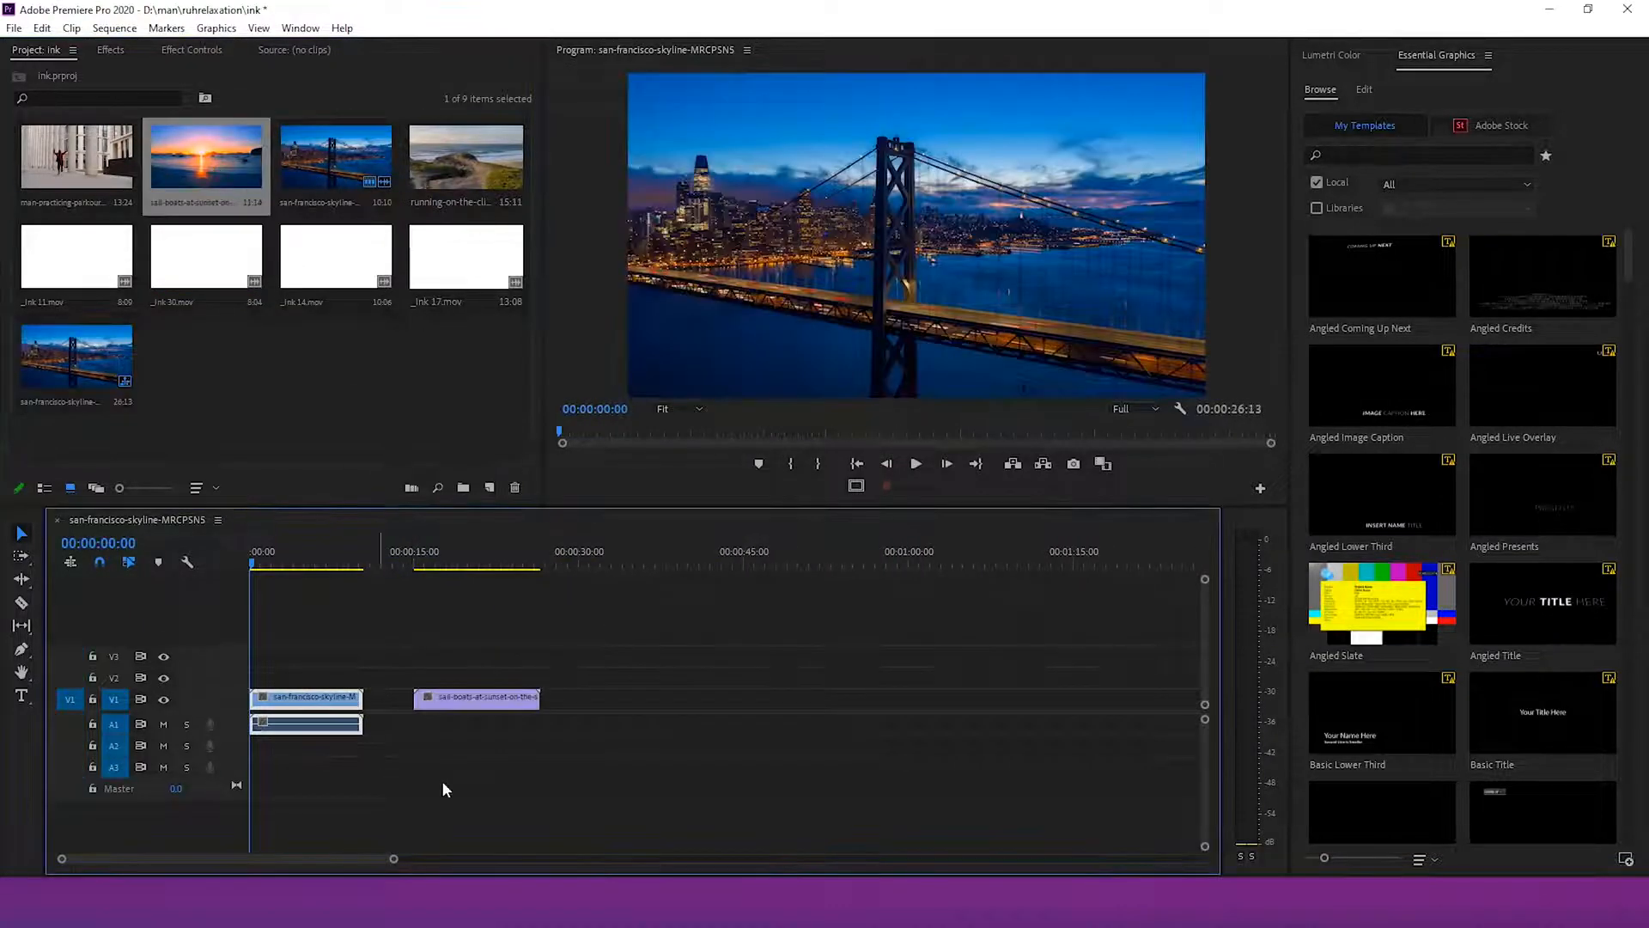
# Remove the skyline clip's audio and shift the sail-boats clip slightly earlier on the track
pyautogui.rightClick(336, 730)
pyautogui.click(385, 330)
pyautogui.click(328, 723)
pyautogui.moveTo(502, 696); pyautogui.dragTo(492, 693)
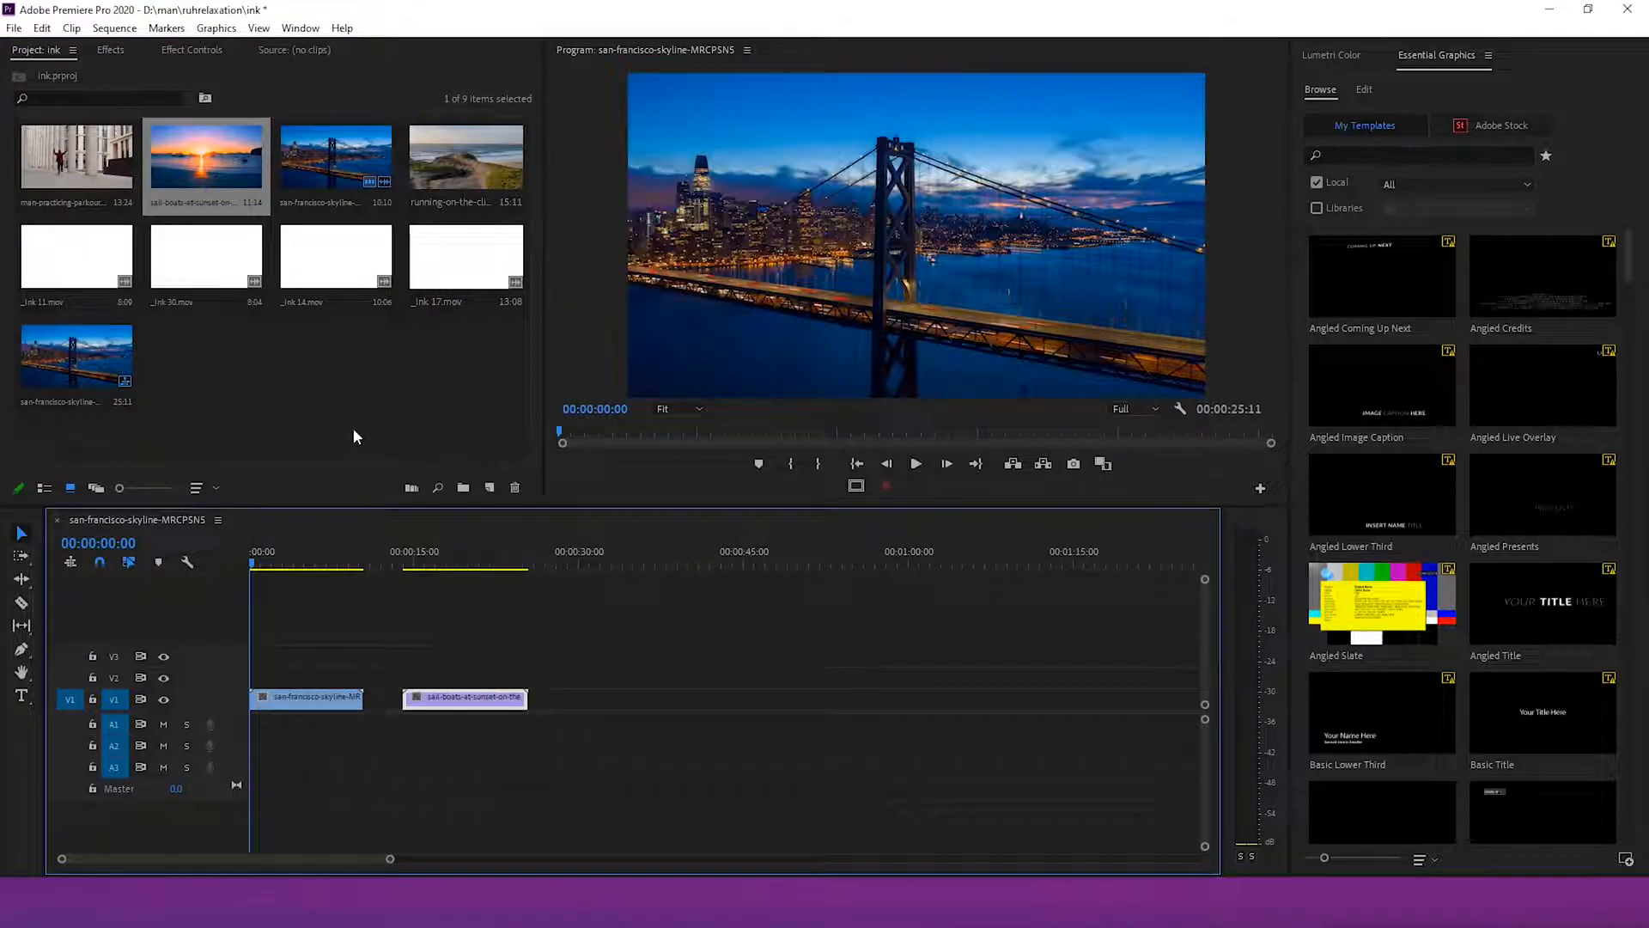
# Append the running-on-the-cliff, man-practicing-parkour and the four _ink clips to the sequence
pyautogui.moveTo(464, 159); pyautogui.dragTo(567, 698)
pyautogui.moveTo(76, 157); pyautogui.dragTo(847, 699)
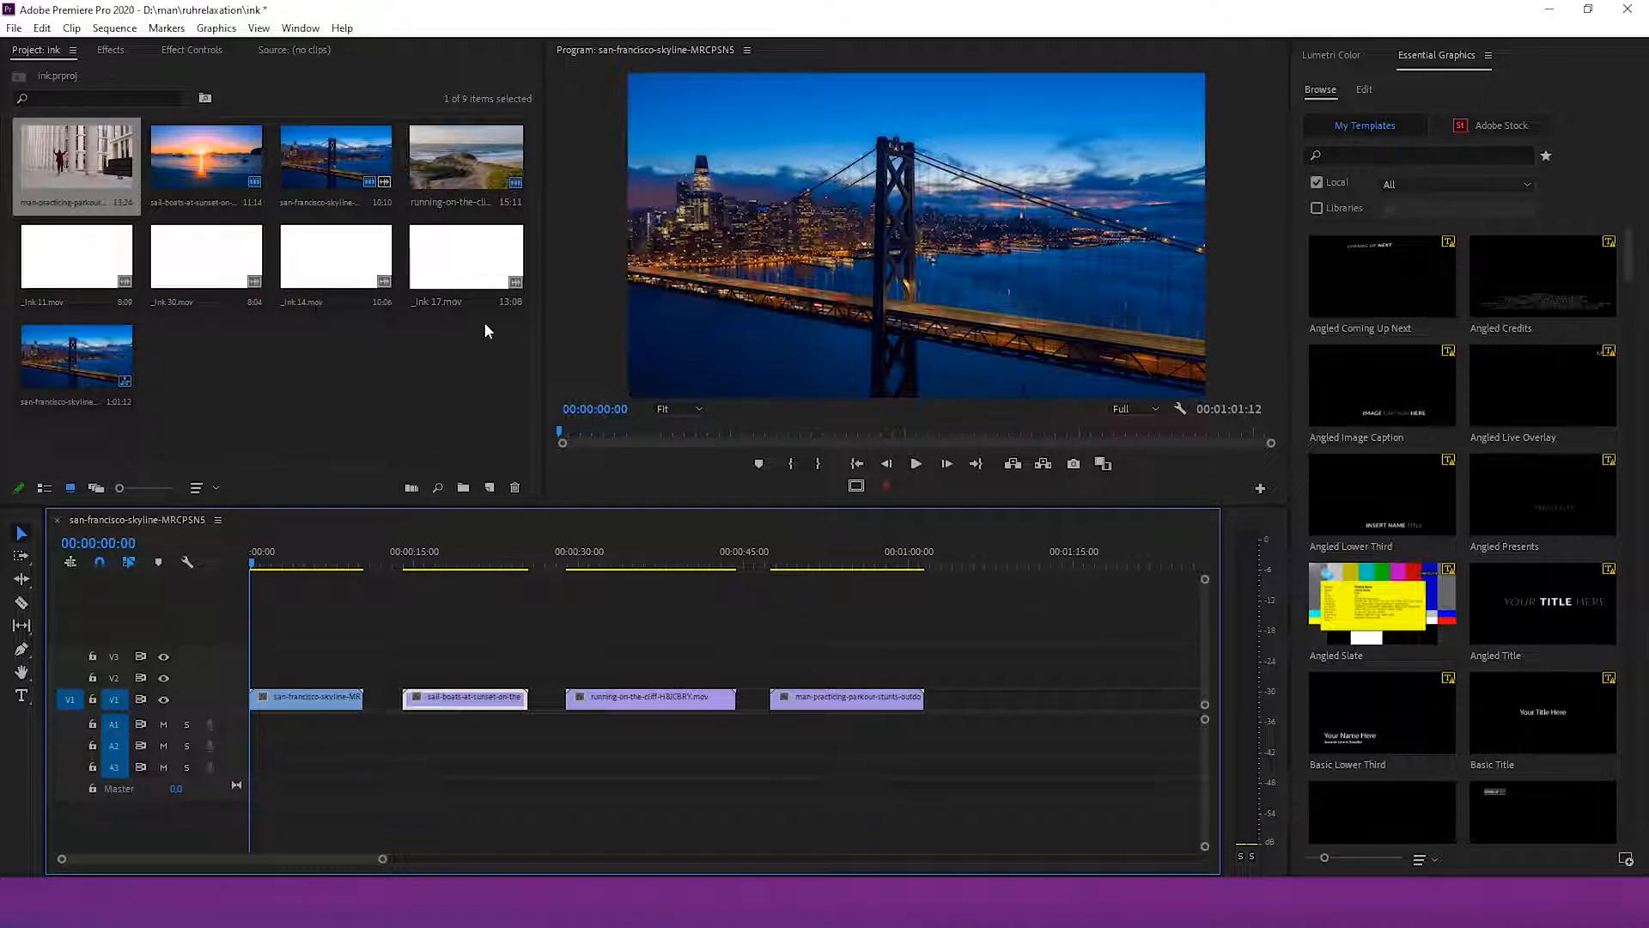
pyautogui.moveTo(64, 260); pyautogui.dragTo(985, 709)
pyautogui.moveTo(199, 269); pyautogui.dragTo(922, 711)
pyautogui.moveTo(375, 277); pyautogui.dragTo(872, 700)
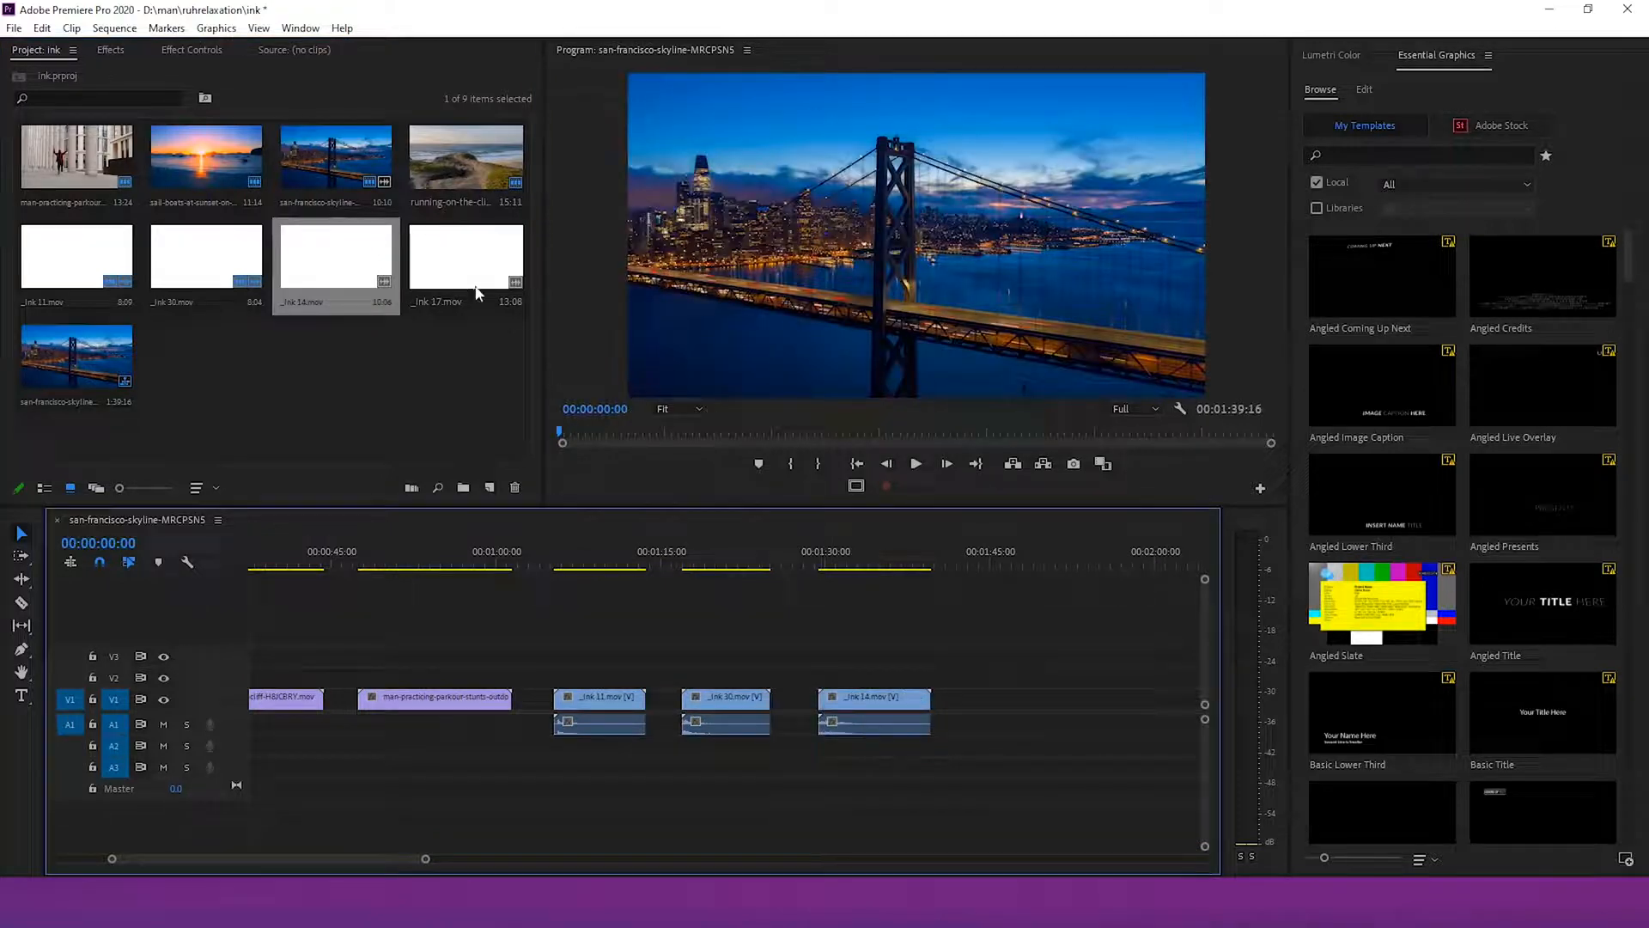
pyautogui.moveTo(479, 276); pyautogui.dragTo(1044, 709)
# Move the _ink 11 clip onto V2 above the start of the sail-boats clip
pyautogui.moveTo(421, 862); pyautogui.dragTo(523, 859)
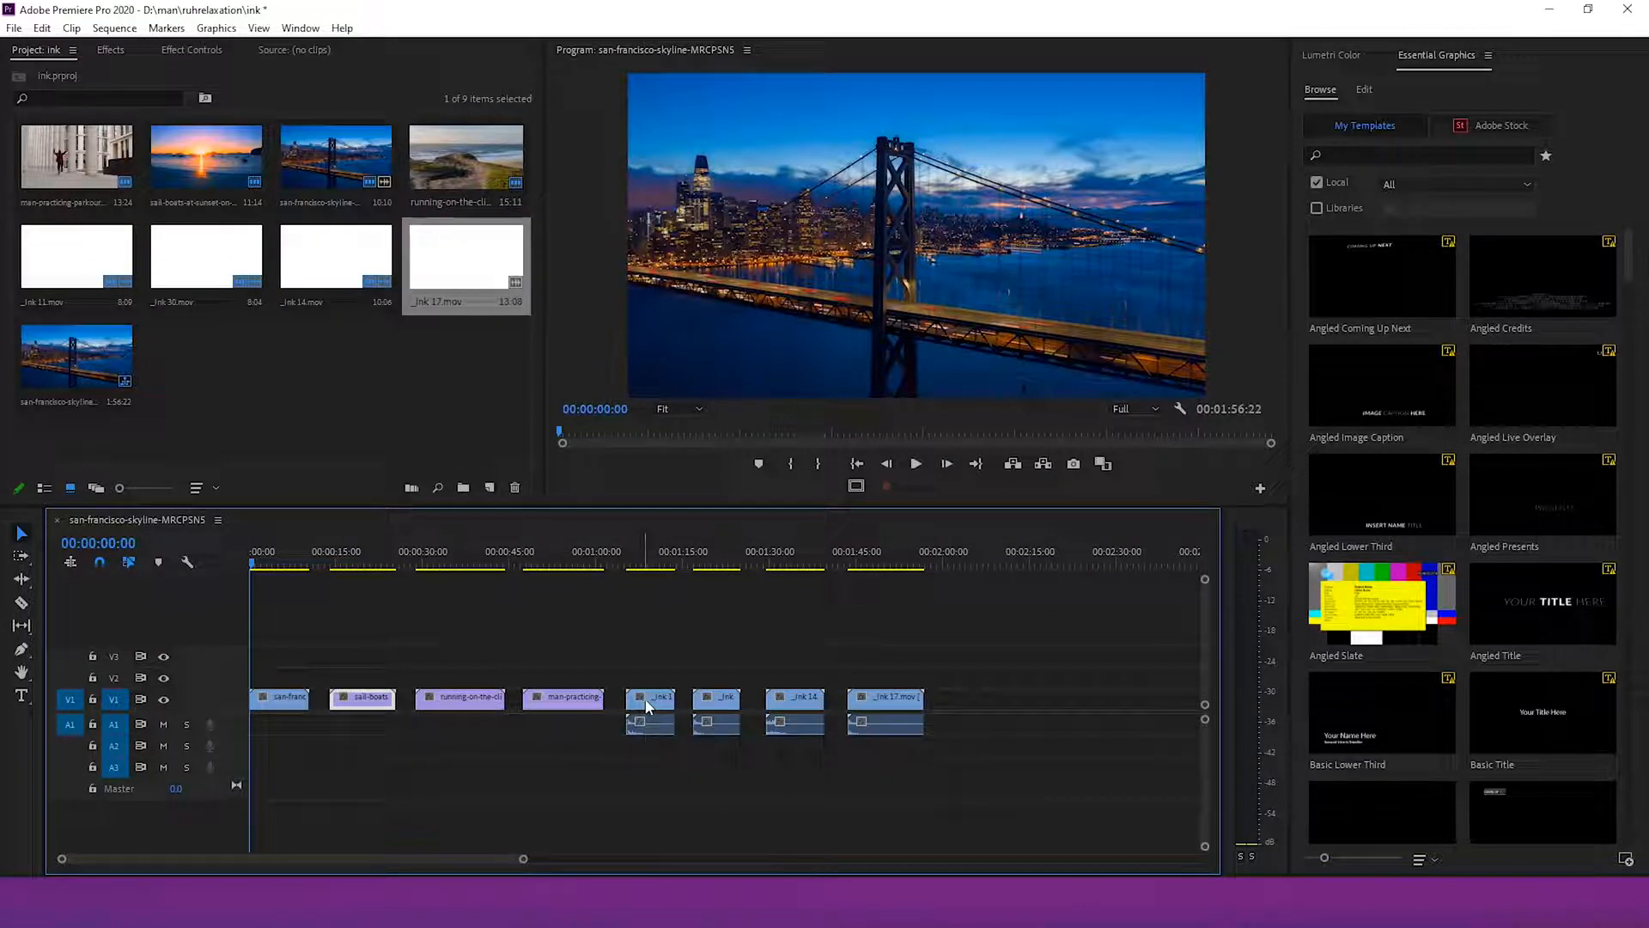
pyautogui.moveTo(648, 706); pyautogui.dragTo(650, 737)
pyautogui.moveTo(638, 668); pyautogui.dragTo(356, 681)
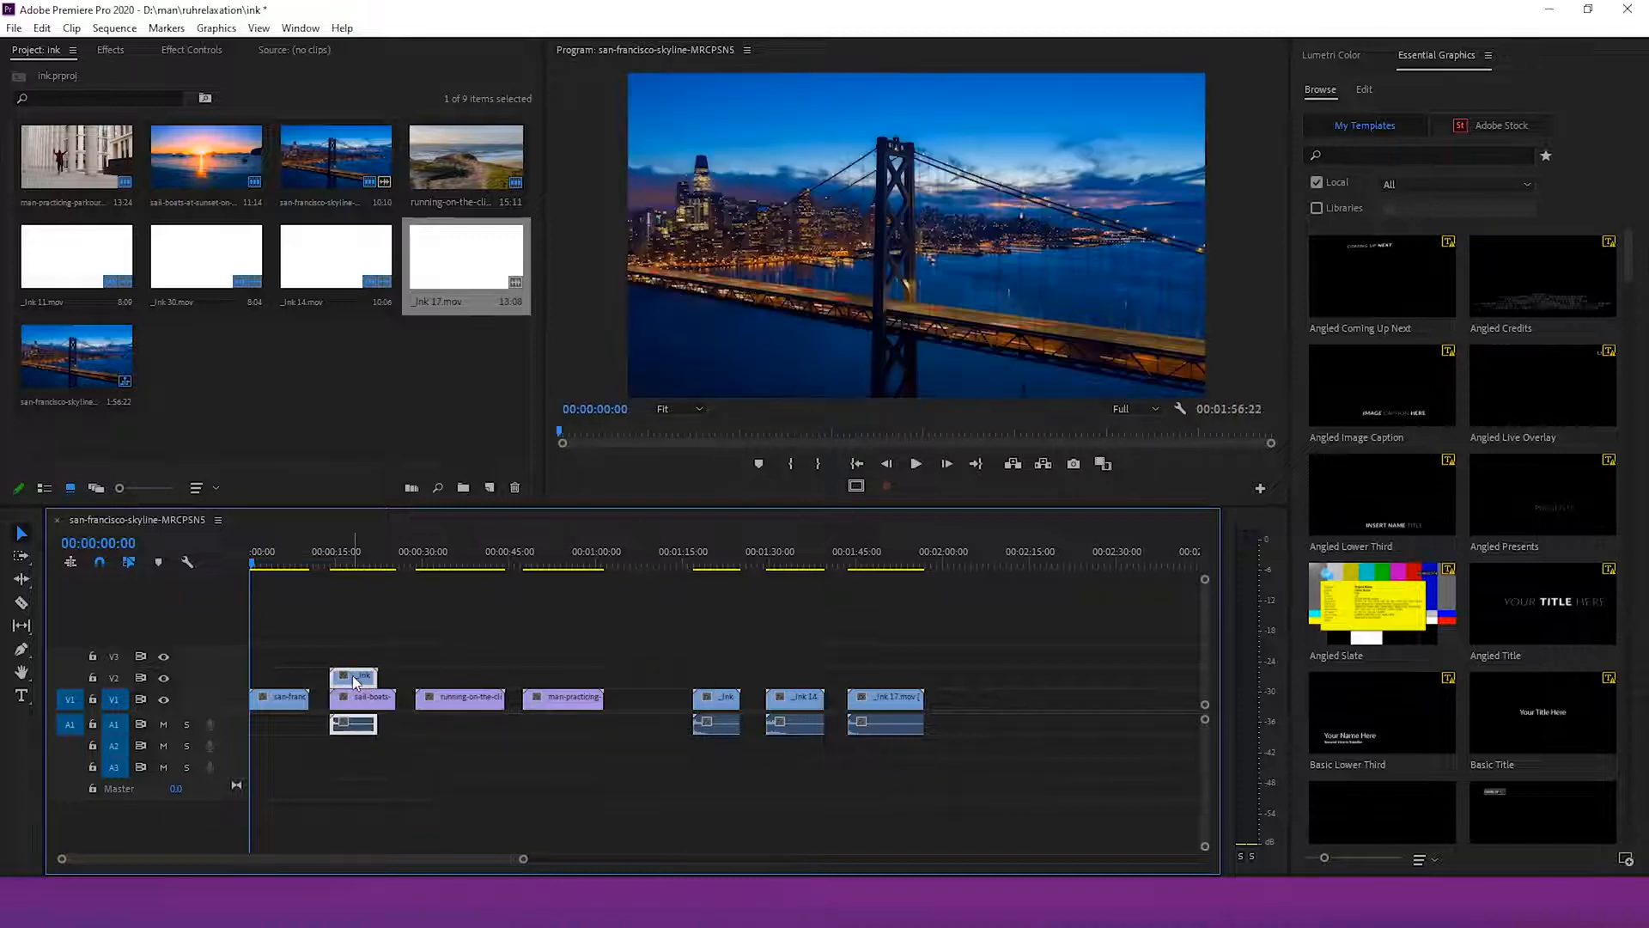
# Search the effects for "track" and apply Track Matte Key to the sail-boats clip
pyautogui.click(110, 50)
pyautogui.click(122, 74)
pyautogui.write('track')
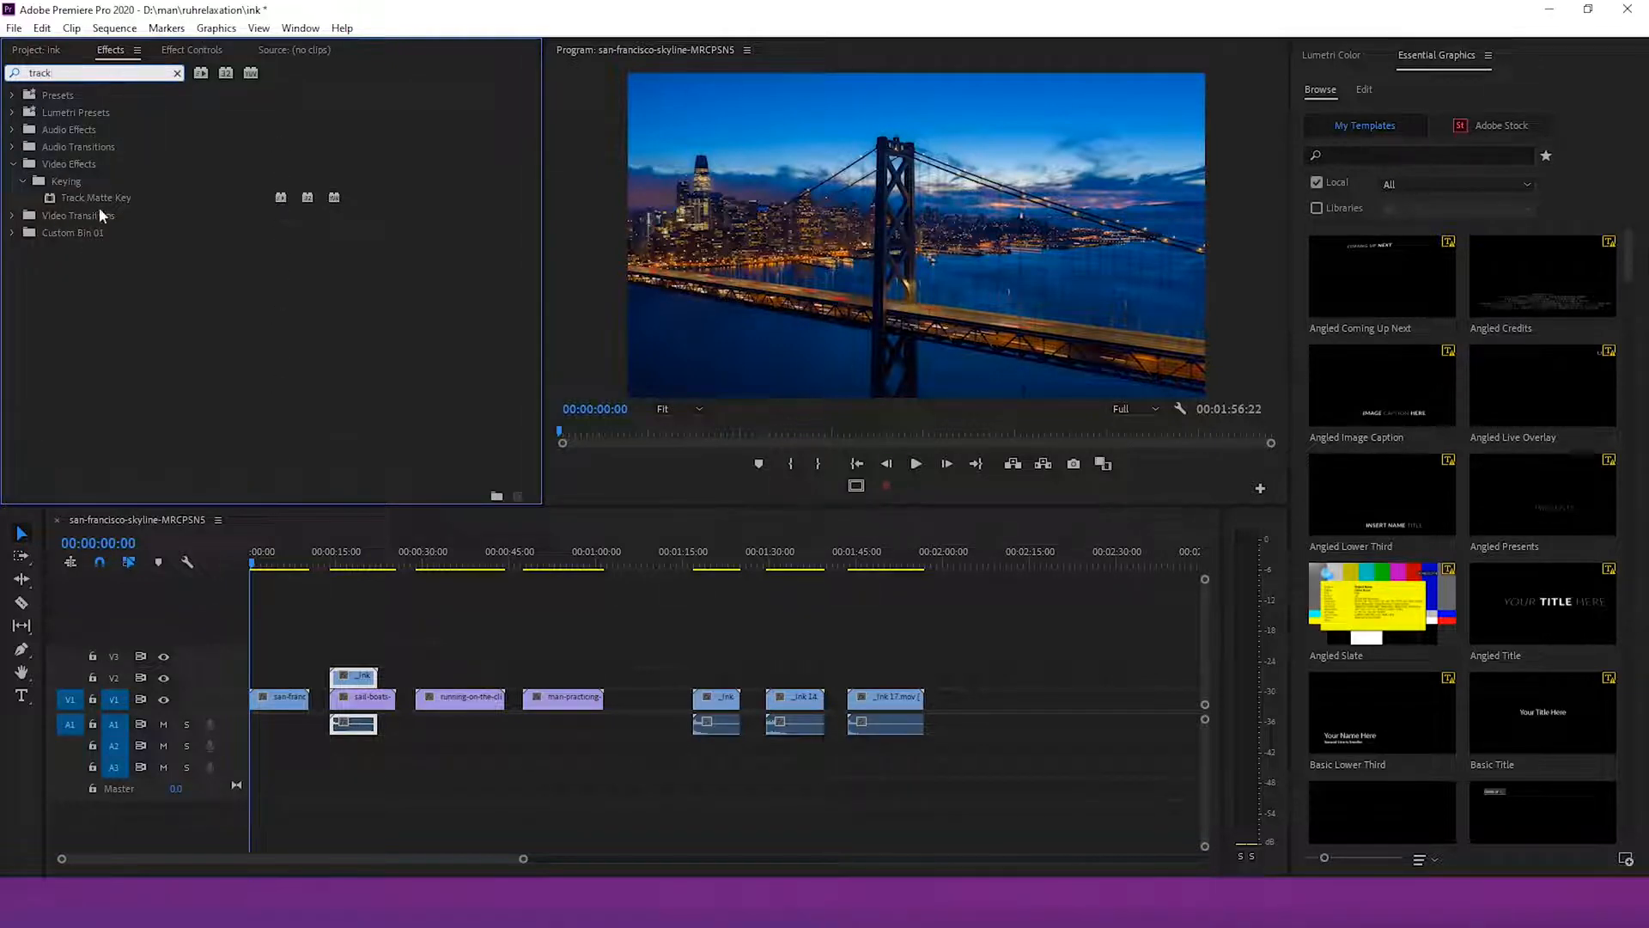
pyautogui.moveTo(96, 197); pyautogui.dragTo(370, 702)
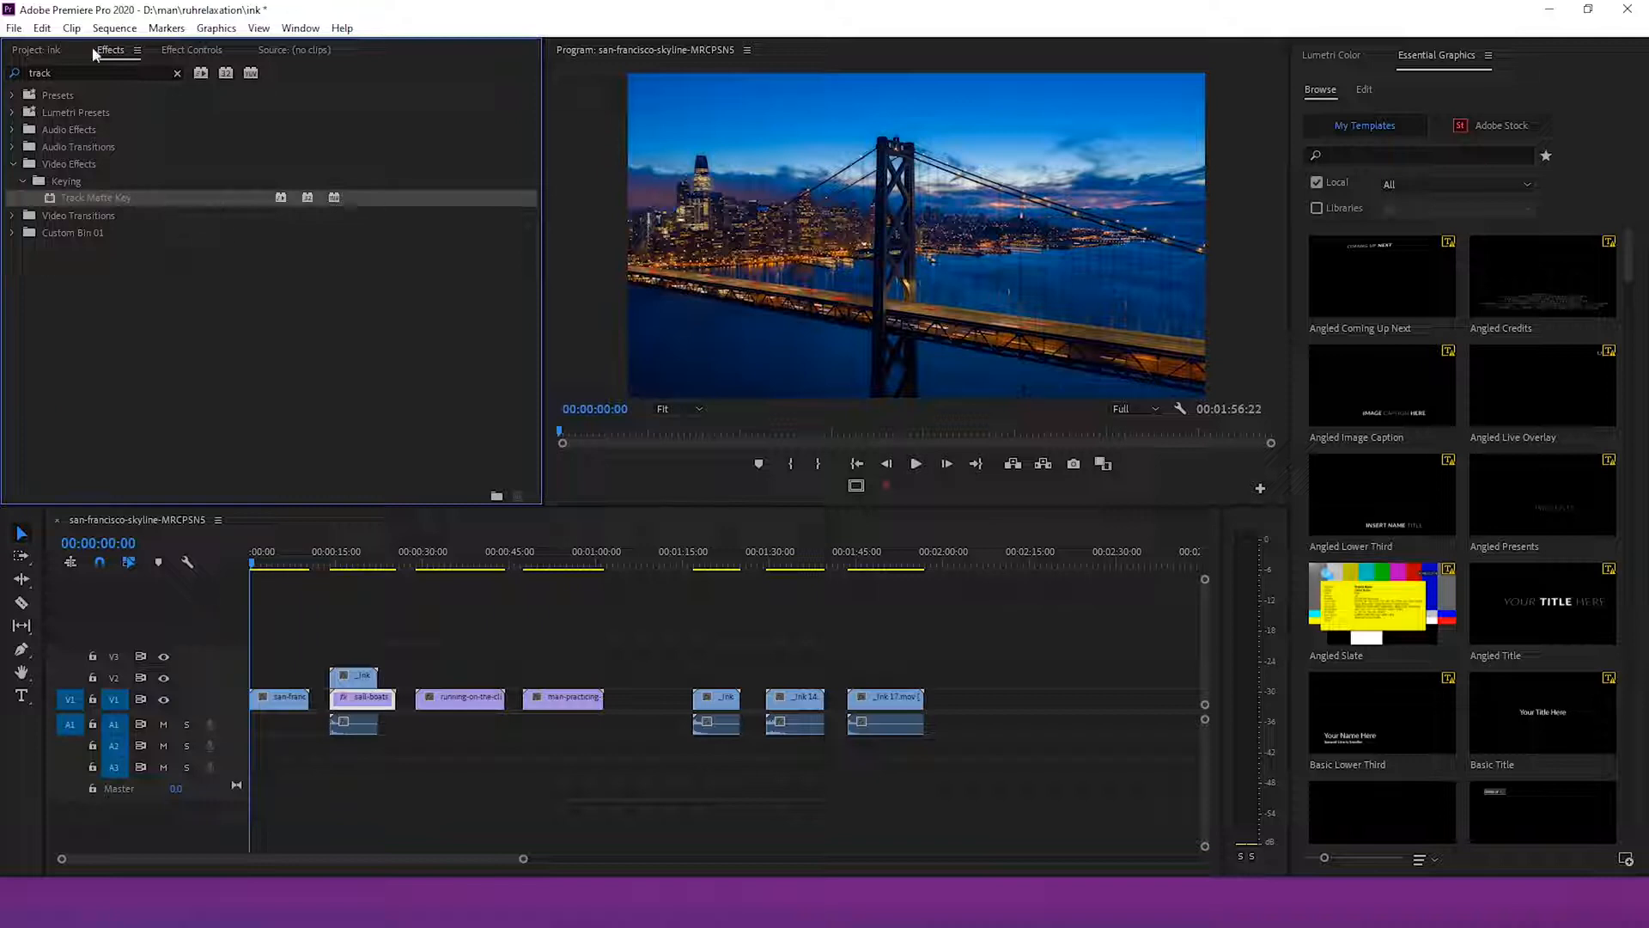
# Set the Track Matte Key matte to Video 2, composite using Matte Luma, with Reverse enabled
pyautogui.click(191, 49)
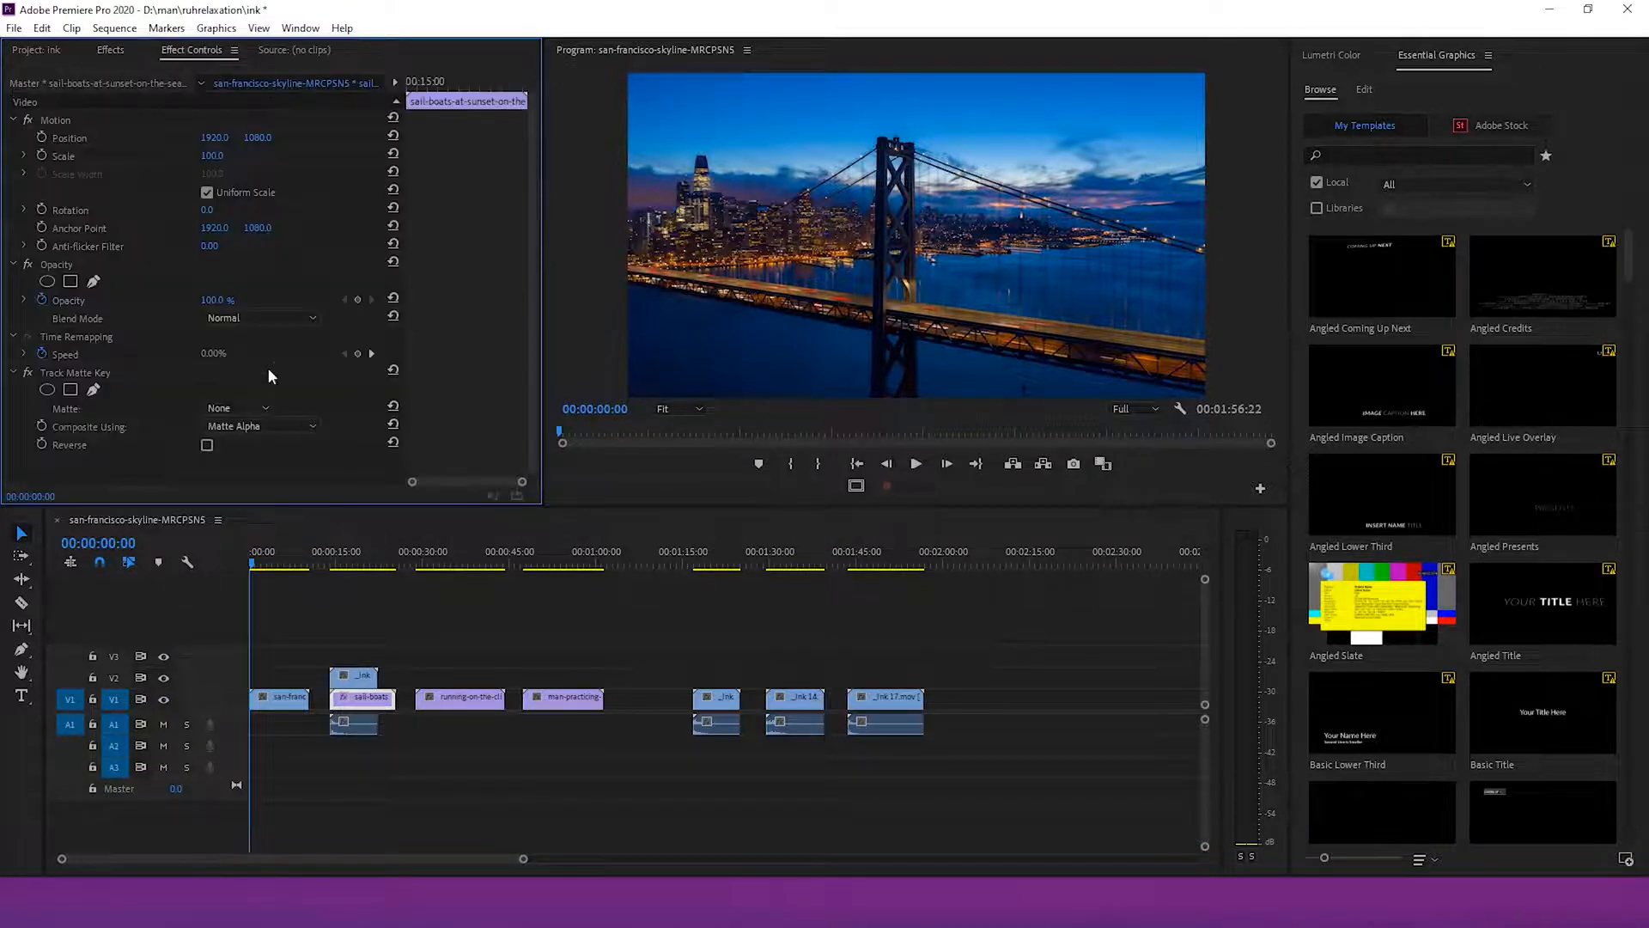
pyautogui.click(240, 409)
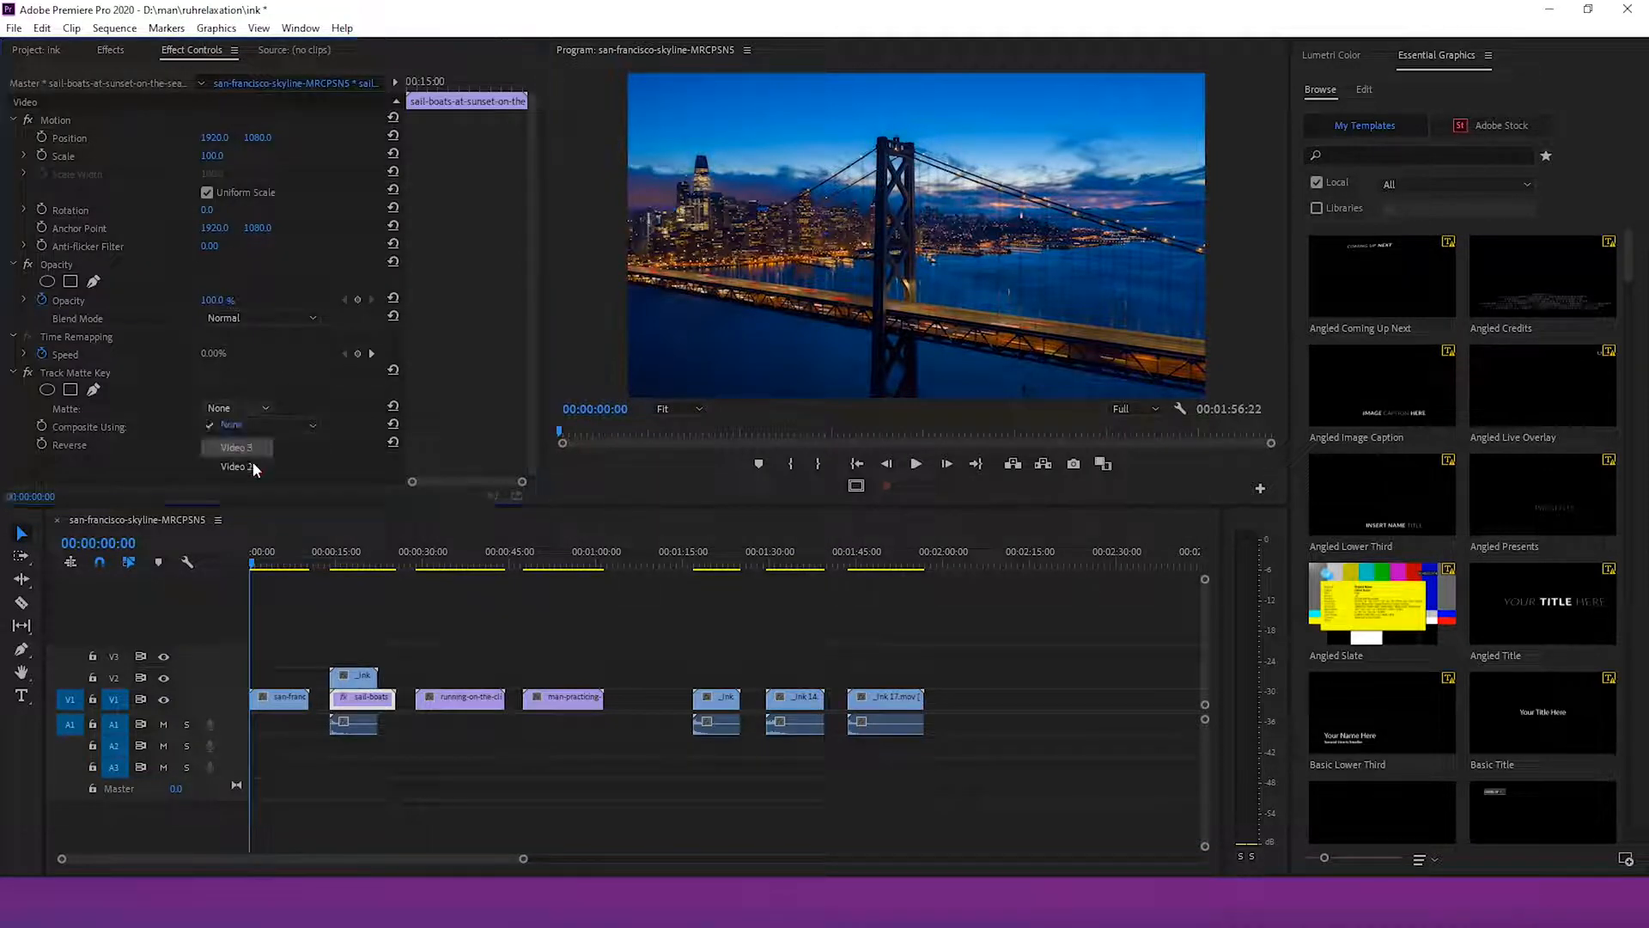
pyautogui.click(253, 461)
pyautogui.click(287, 427)
pyautogui.click(273, 459)
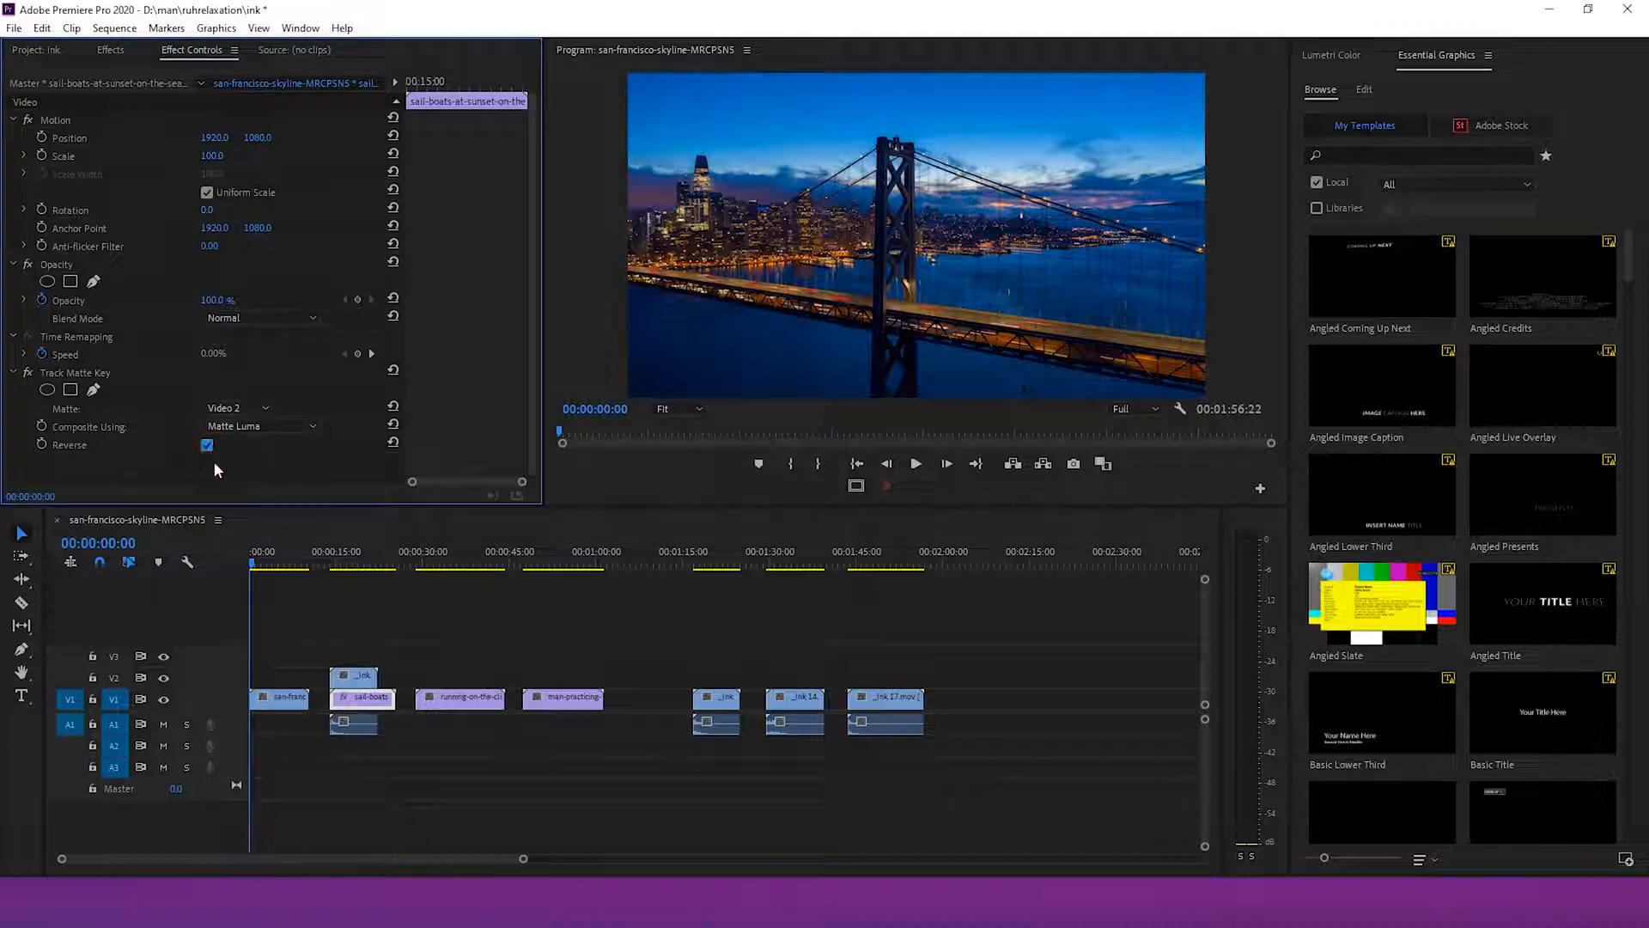
# Set the _ink 11 clip's scale to 200
pyautogui.click(338, 565)
pyautogui.click(353, 675)
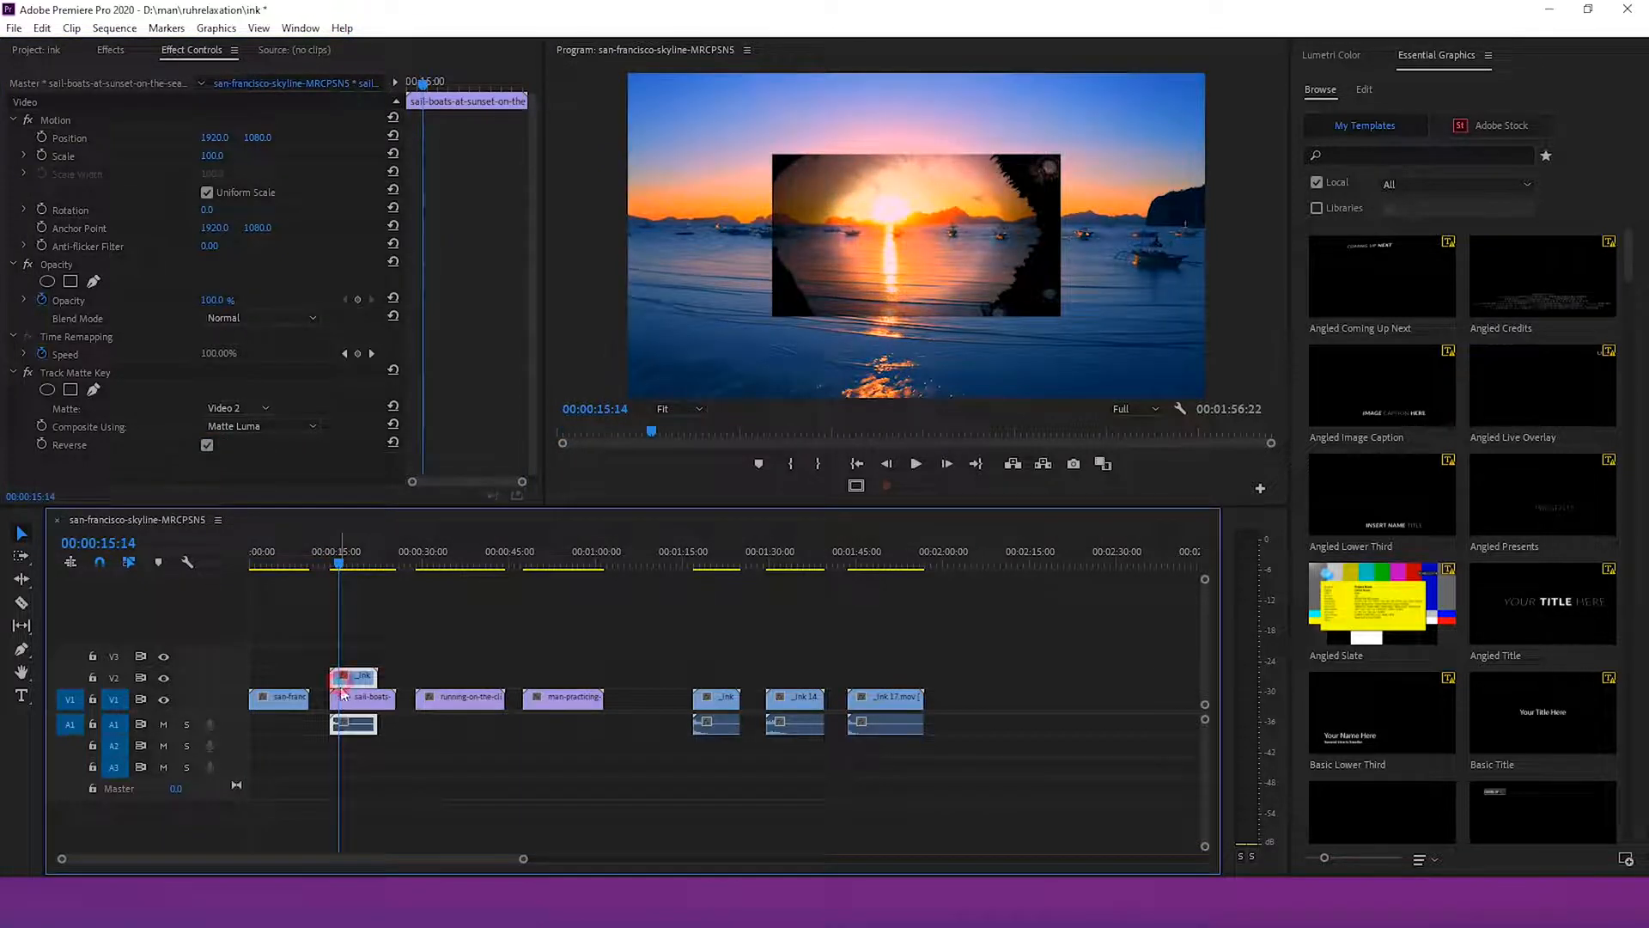
pyautogui.click(214, 156)
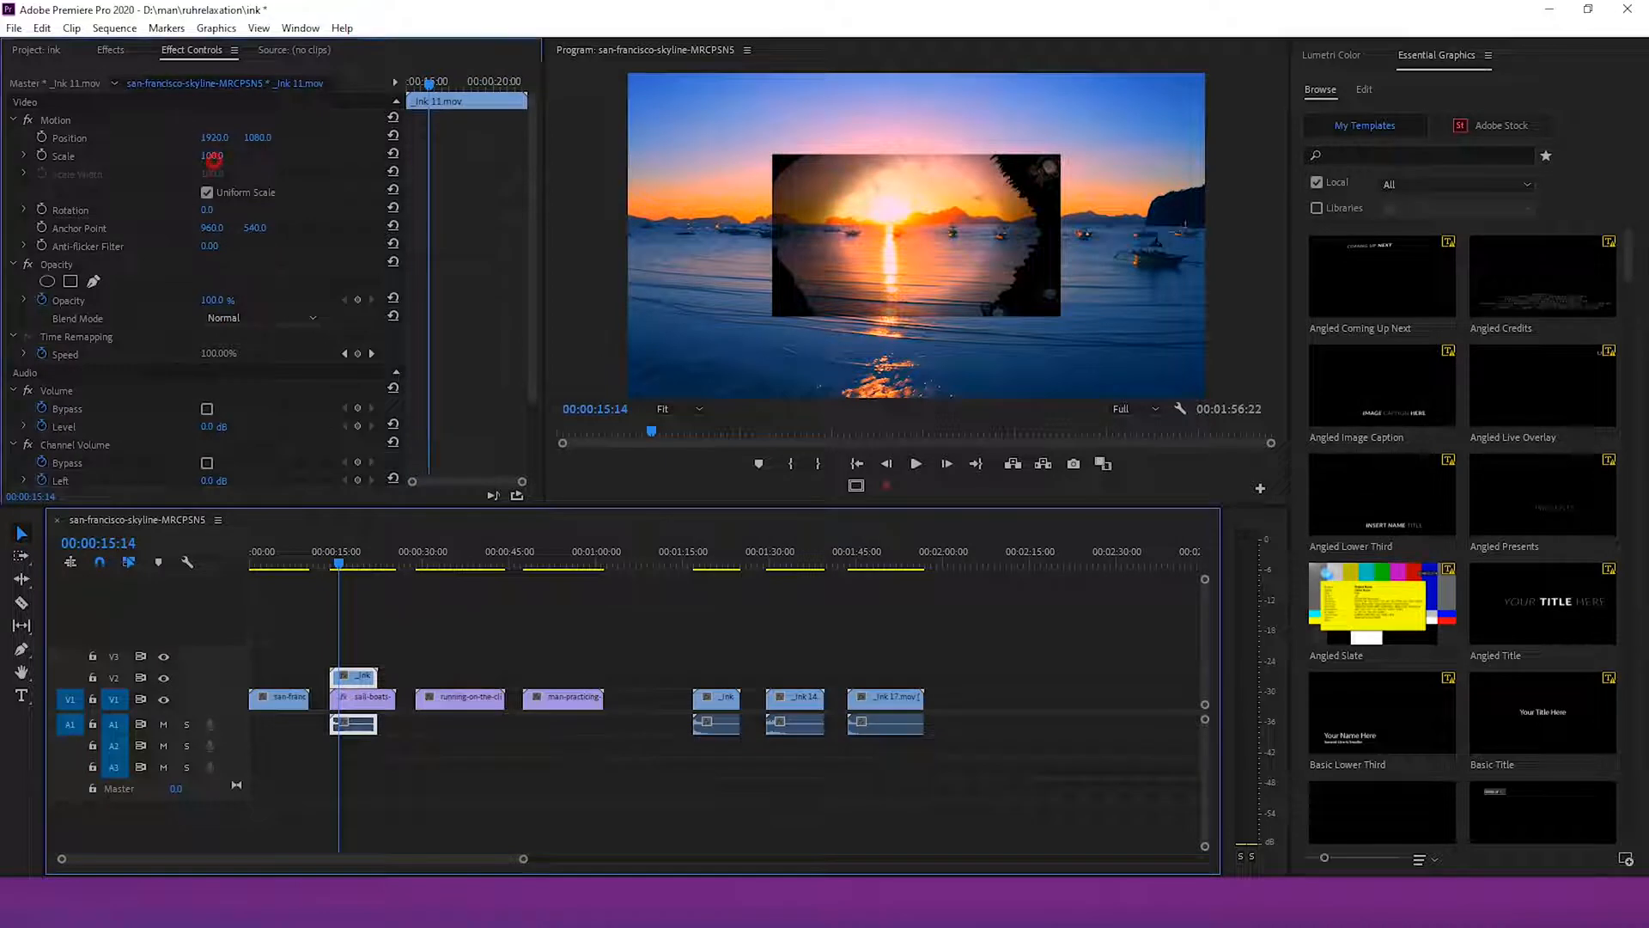
pyautogui.write('200')
pyautogui.press('Return')
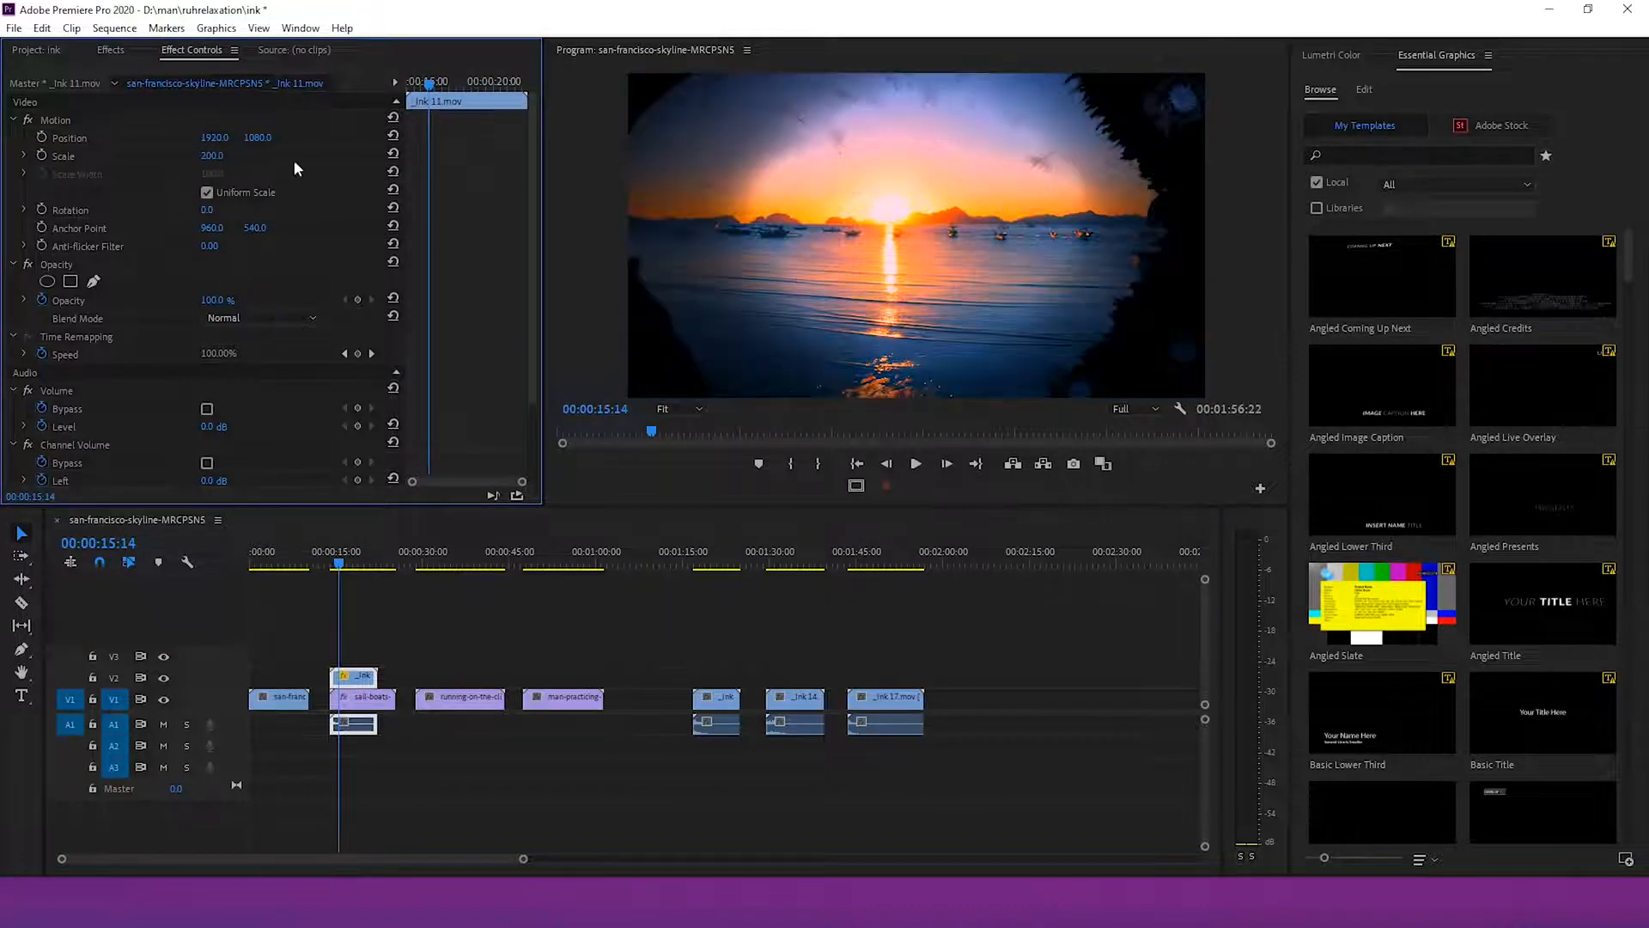
# Keyframe the _ink 11 clip's scale so it grows from 200 to about 283
pyautogui.moveTo(339, 571); pyautogui.dragTo(339, 572)
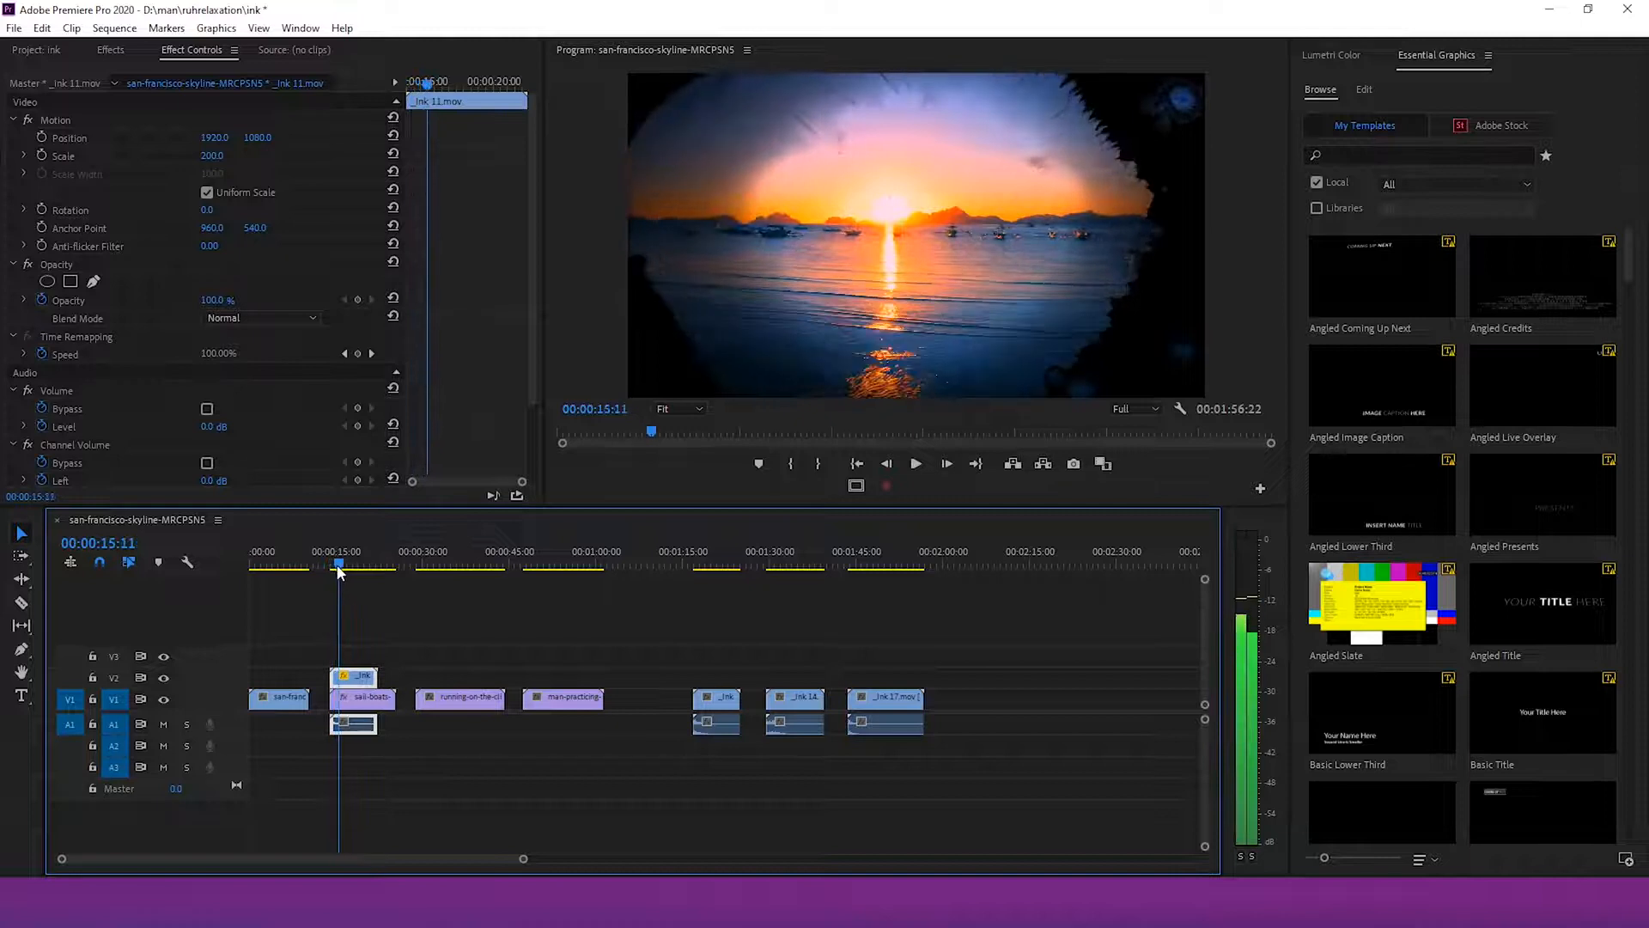
pyautogui.click(41, 155)
pyautogui.moveTo(517, 860); pyautogui.dragTo(252, 859)
pyautogui.moveTo(617, 566)
pyautogui.mouseDown()
pyautogui.moveTo(602, 569)
pyautogui.moveTo(707, 581)
pyautogui.mouseUp()
pyautogui.click(212, 157)
pyautogui.moveTo(212, 157); pyautogui.dragTo(586, 521)
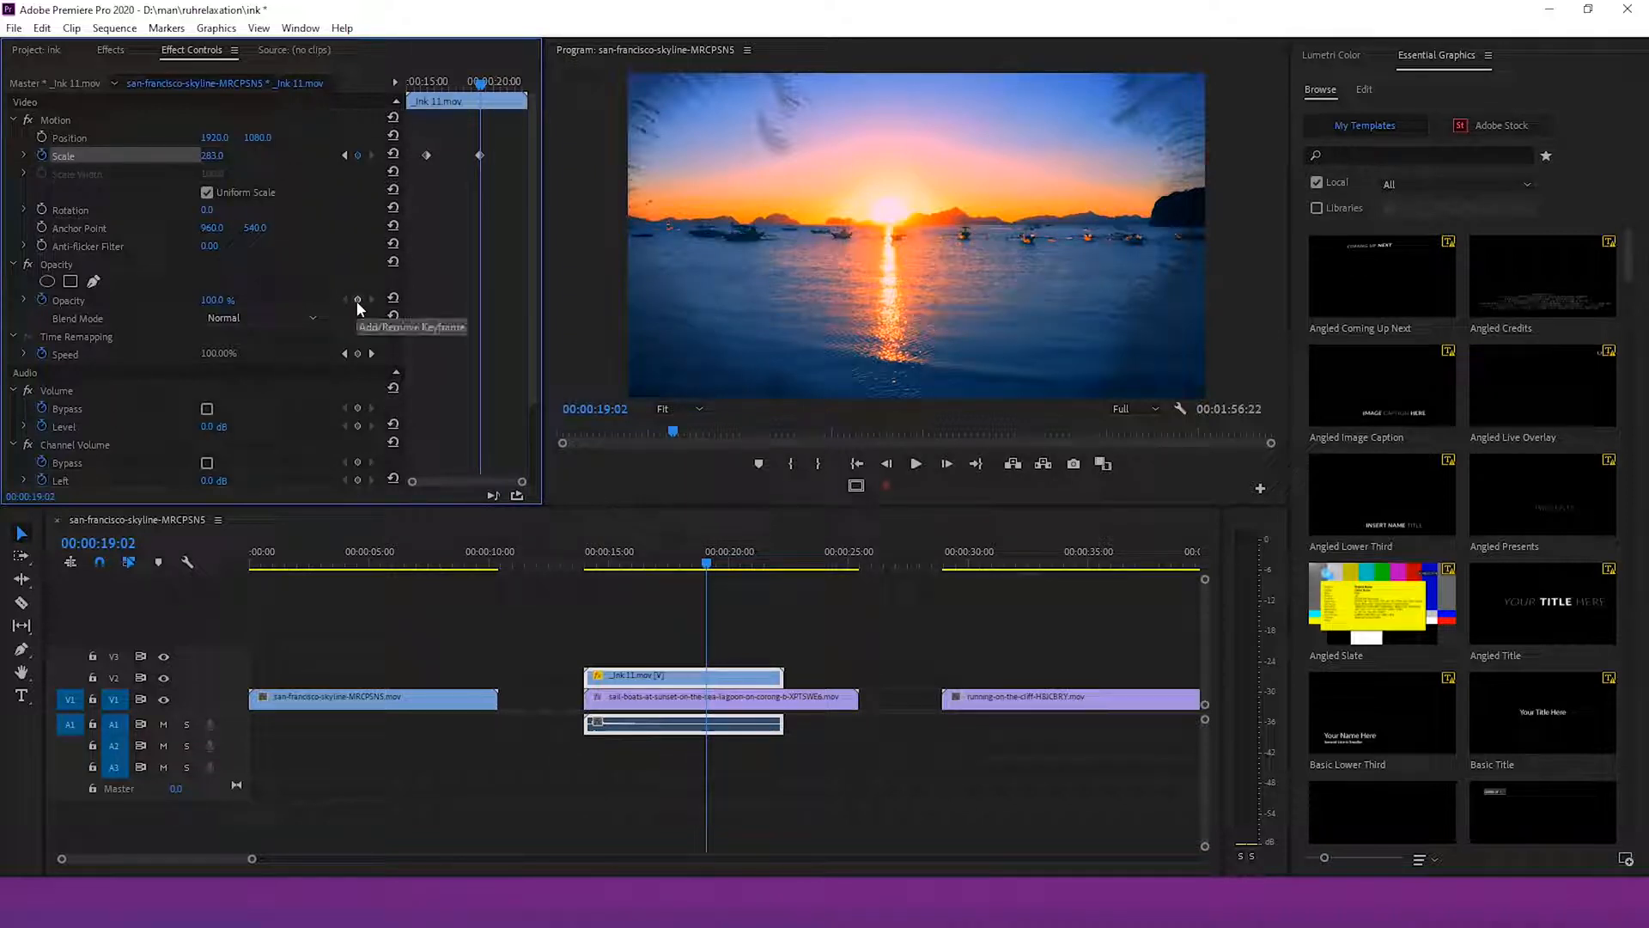
# Keyframe the _ink 11 clip's opacity to fade out to 0% at its end
pyautogui.click(214, 302)
pyautogui.write('0')
pyautogui.press('Return')
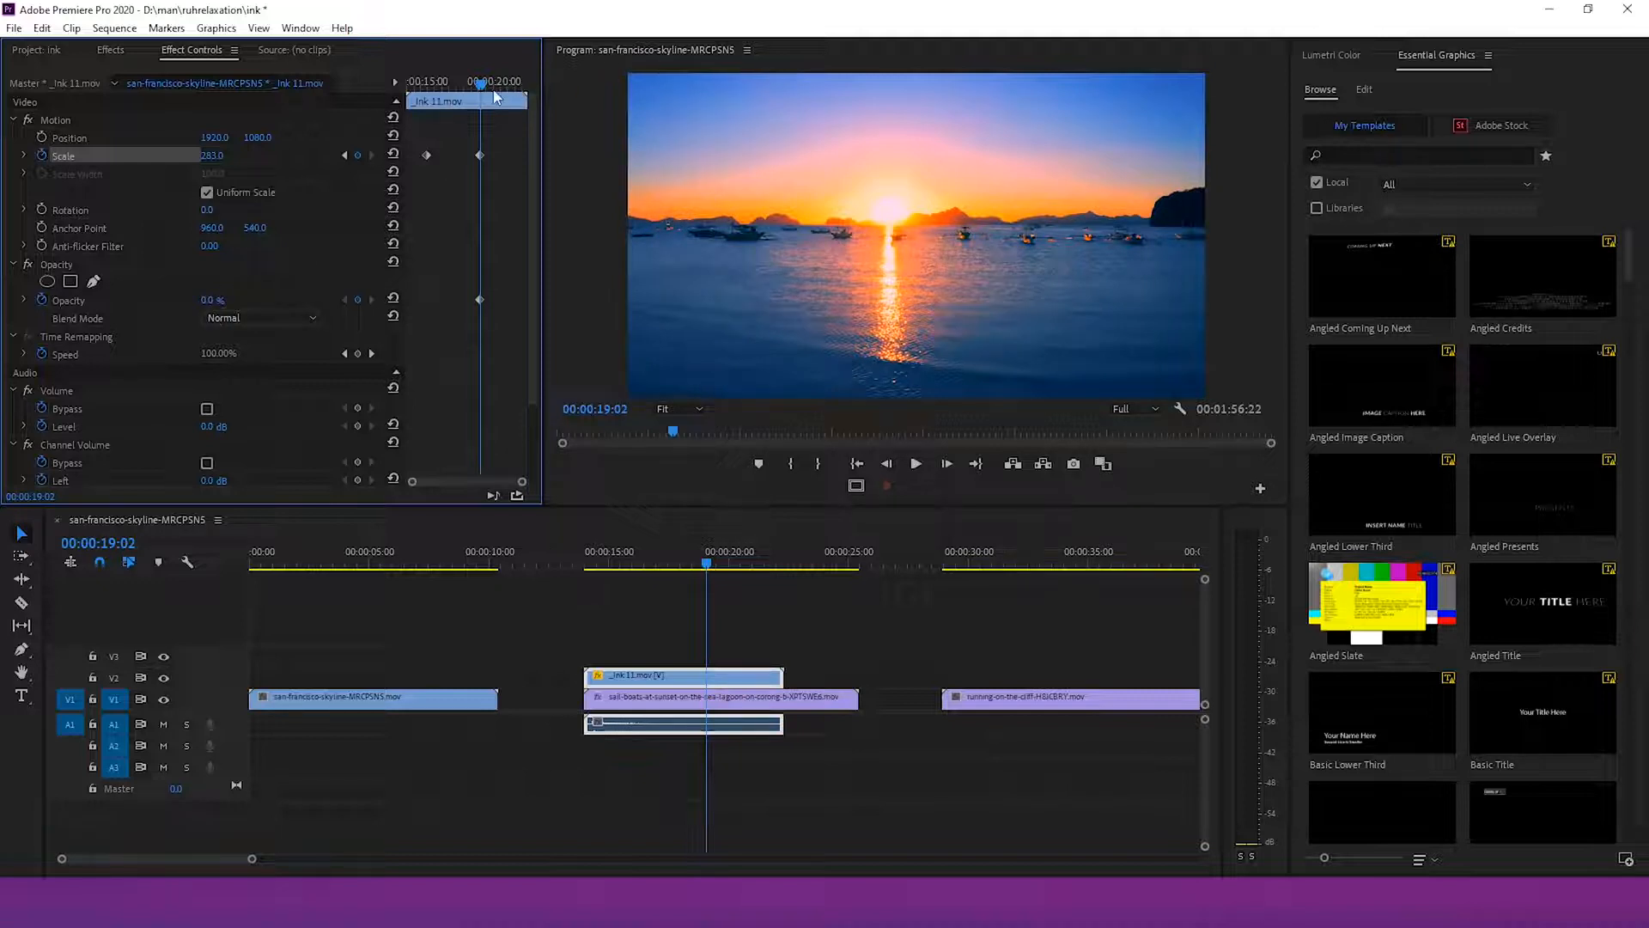
pyautogui.moveTo(494, 97); pyautogui.dragTo(460, 93)
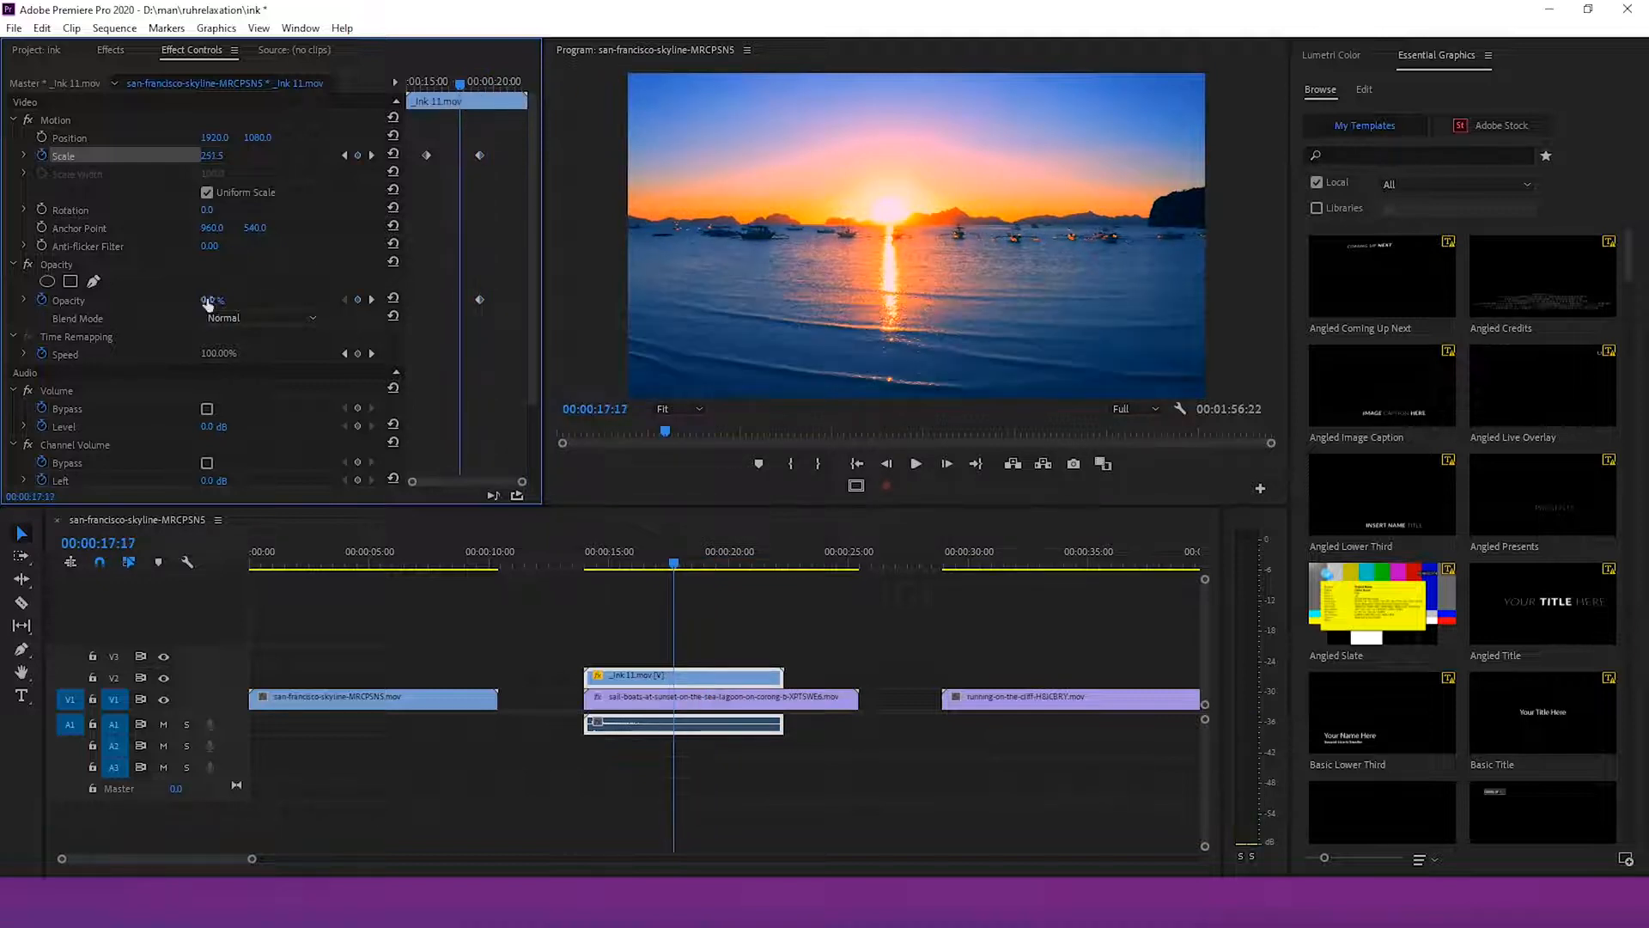
pyautogui.moveTo(207, 303); pyautogui.dragTo(782, 519)
# Nest the _ink 11 and sail-boats clips into a nested sequence named 1
pyautogui.click(676, 574)
pyautogui.press('space')
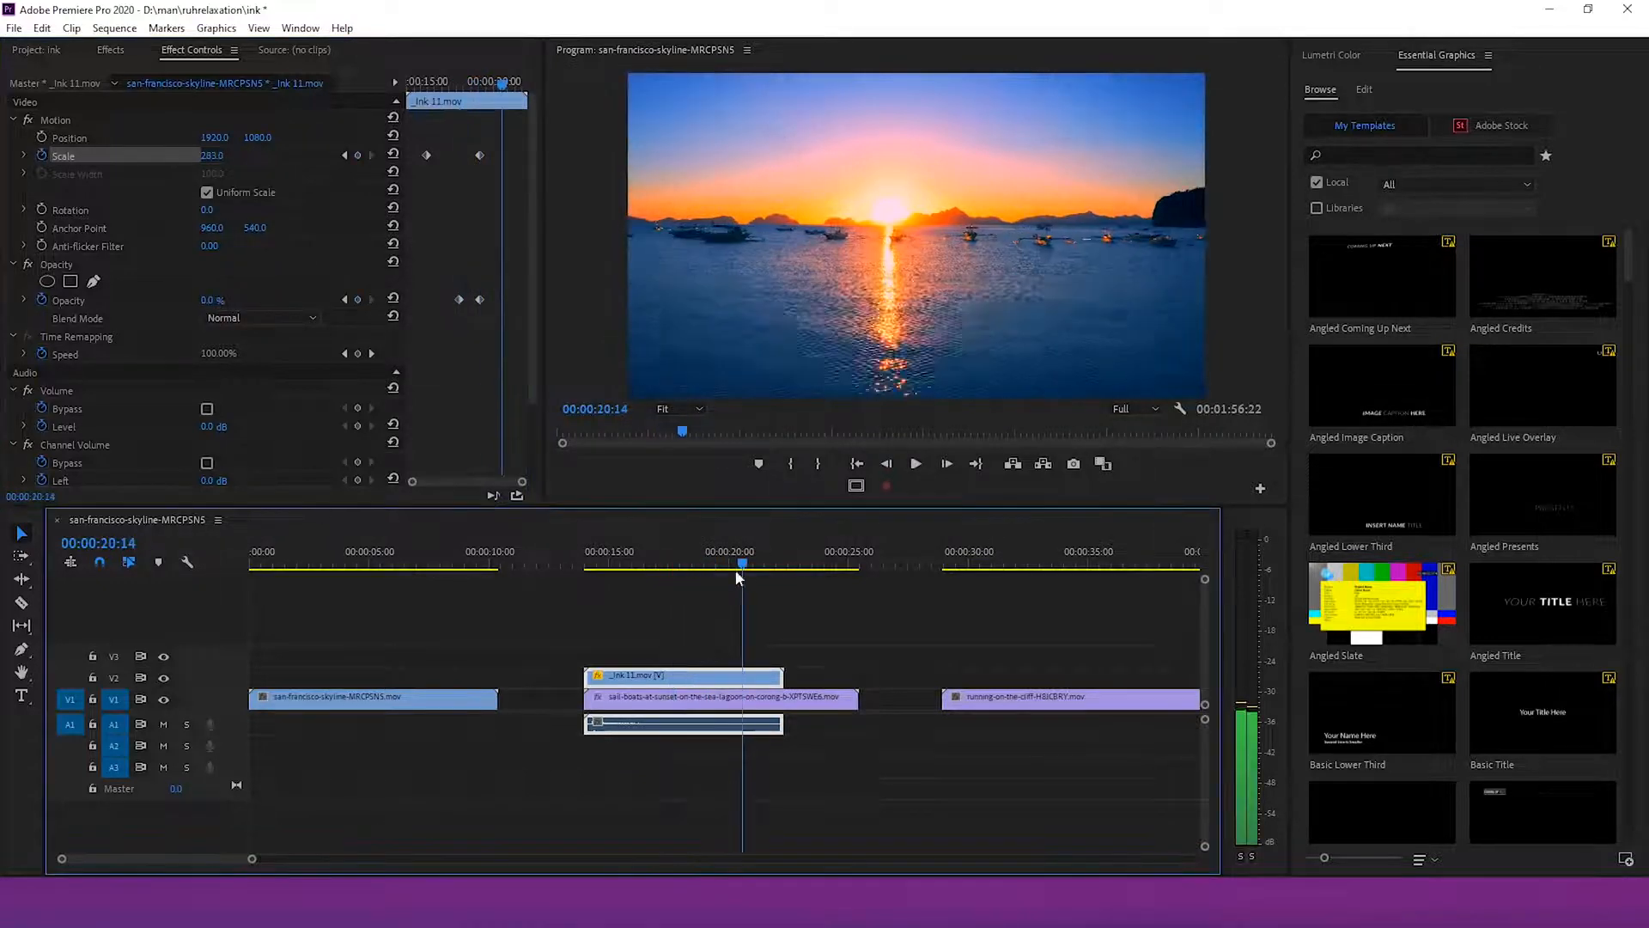
pyautogui.moveTo(687, 579)
pyautogui.mouseDown()
pyautogui.moveTo(667, 585)
pyautogui.moveTo(681, 589)
pyautogui.mouseUp()
pyautogui.moveTo(869, 643); pyautogui.dragTo(713, 703)
pyautogui.rightClick(697, 679)
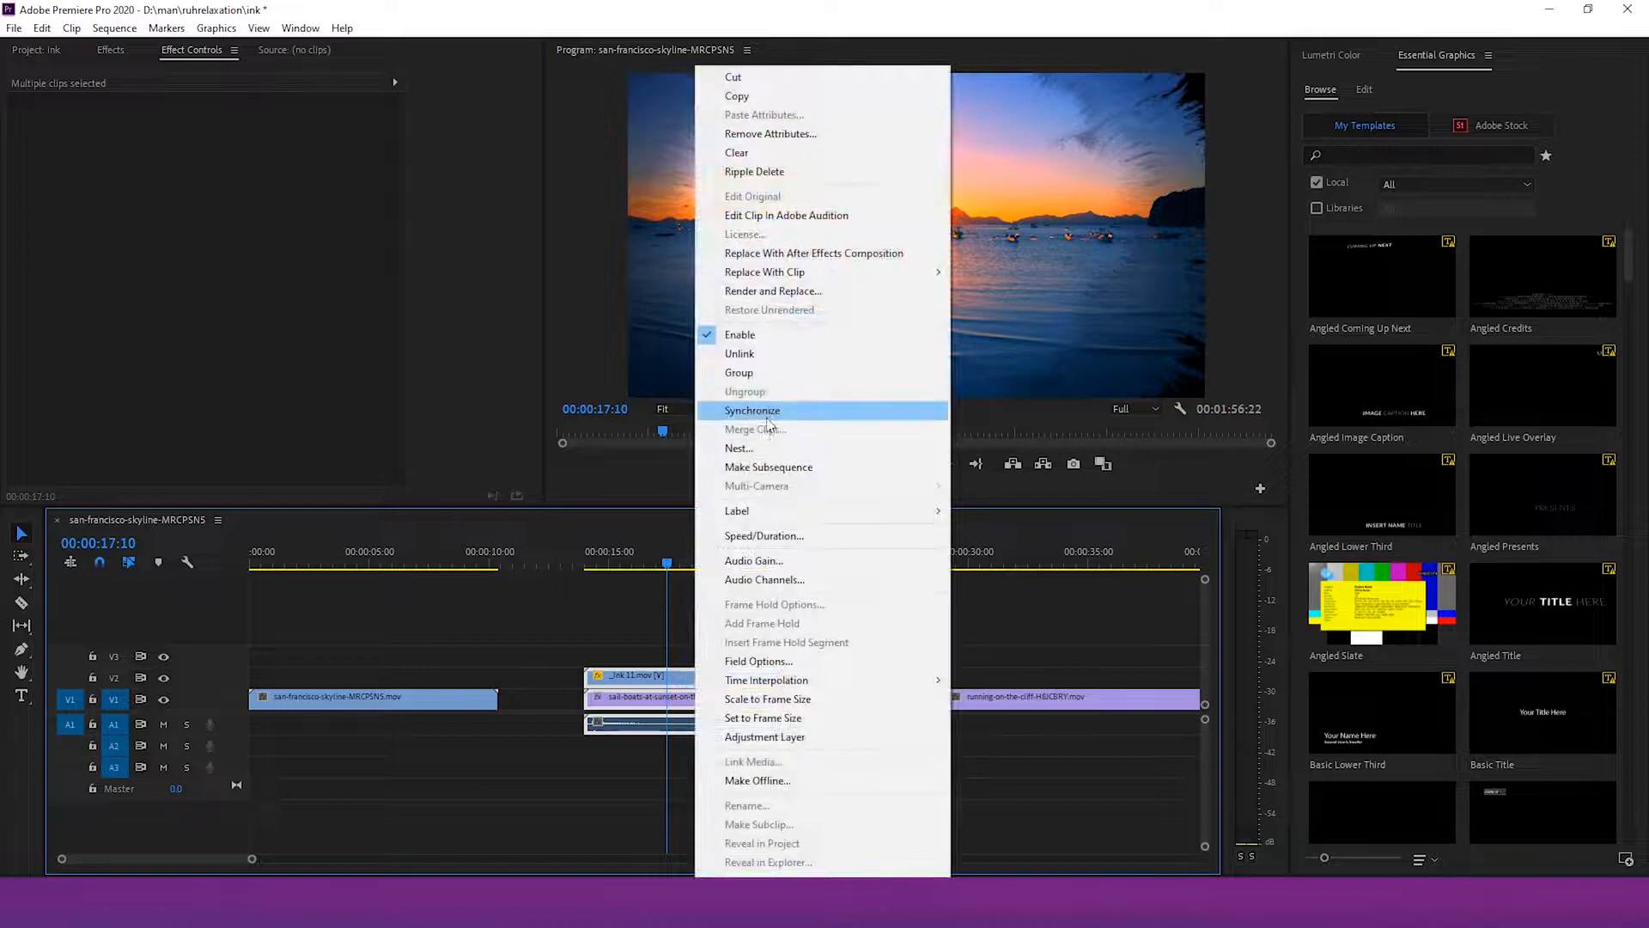
pyautogui.click(777, 445)
pyautogui.write('I')
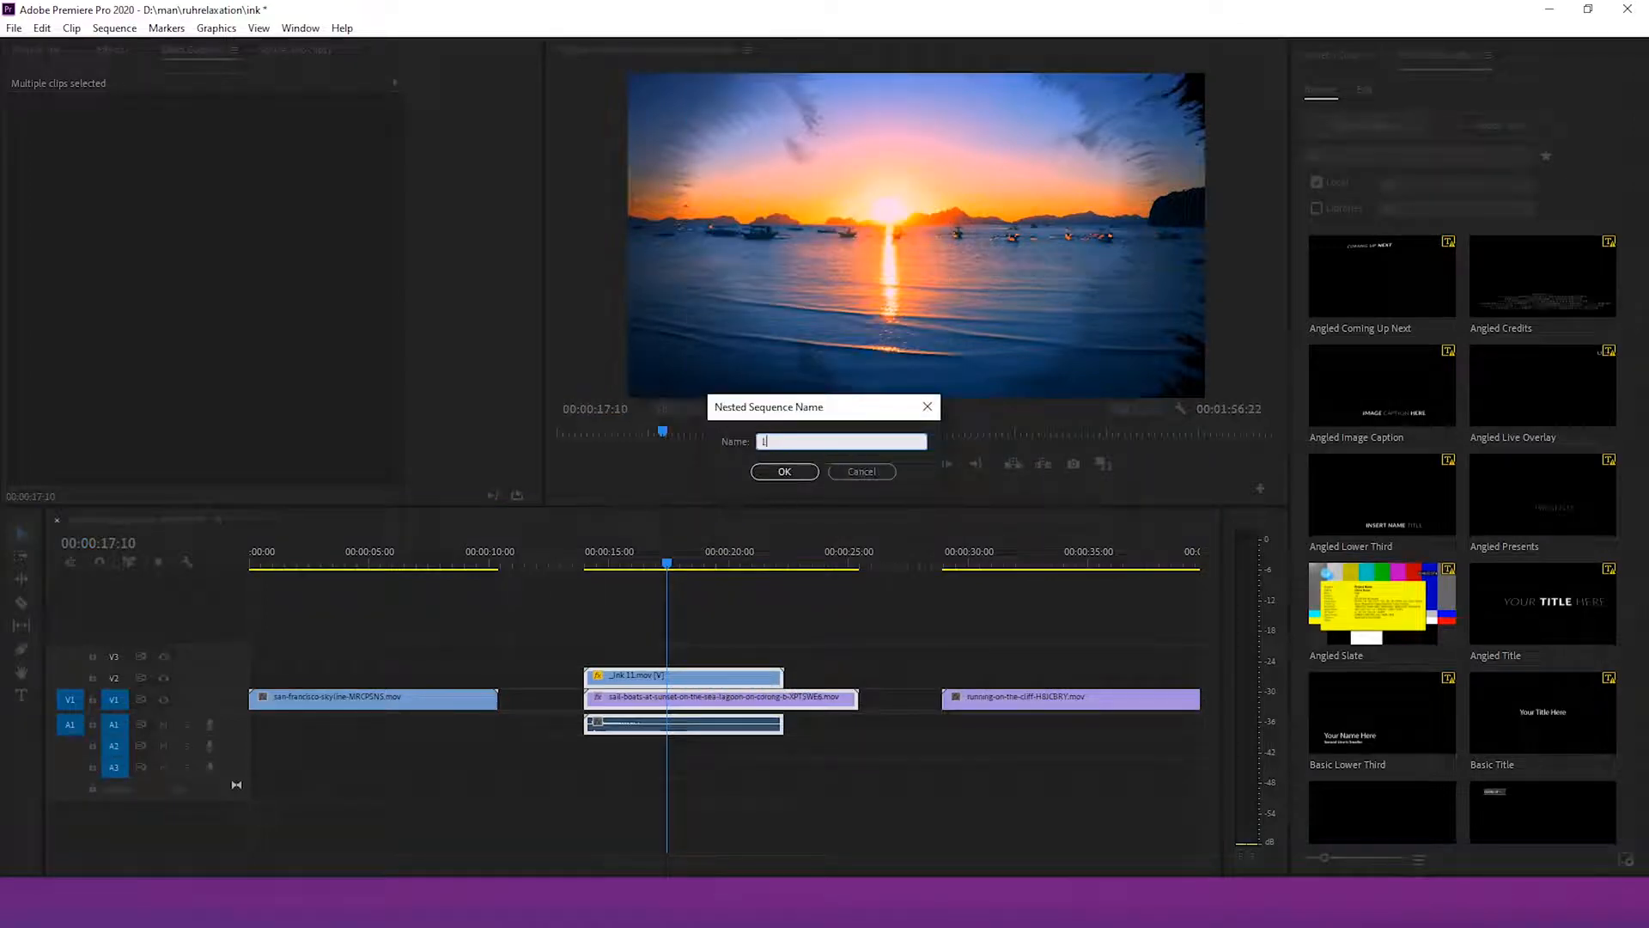
pyautogui.click(778, 476)
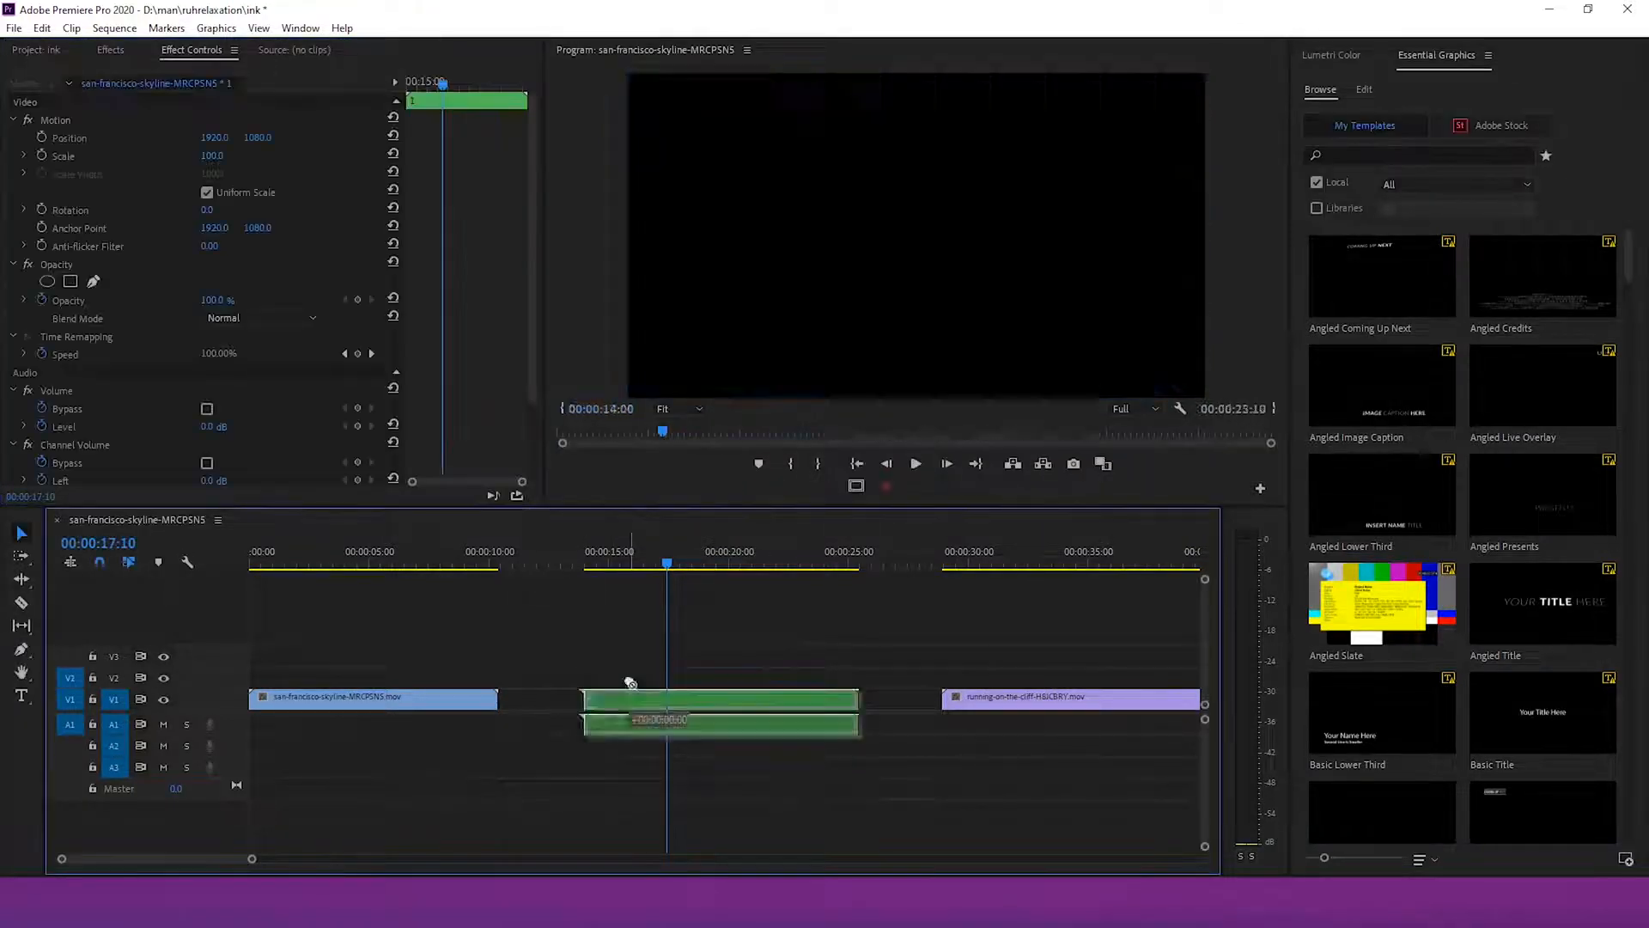
# Move the nested clip onto V2 so it overlaps the end of the skyline clip
pyautogui.moveTo(554, 692); pyautogui.dragTo(394, 679)
pyautogui.click(253, 566)
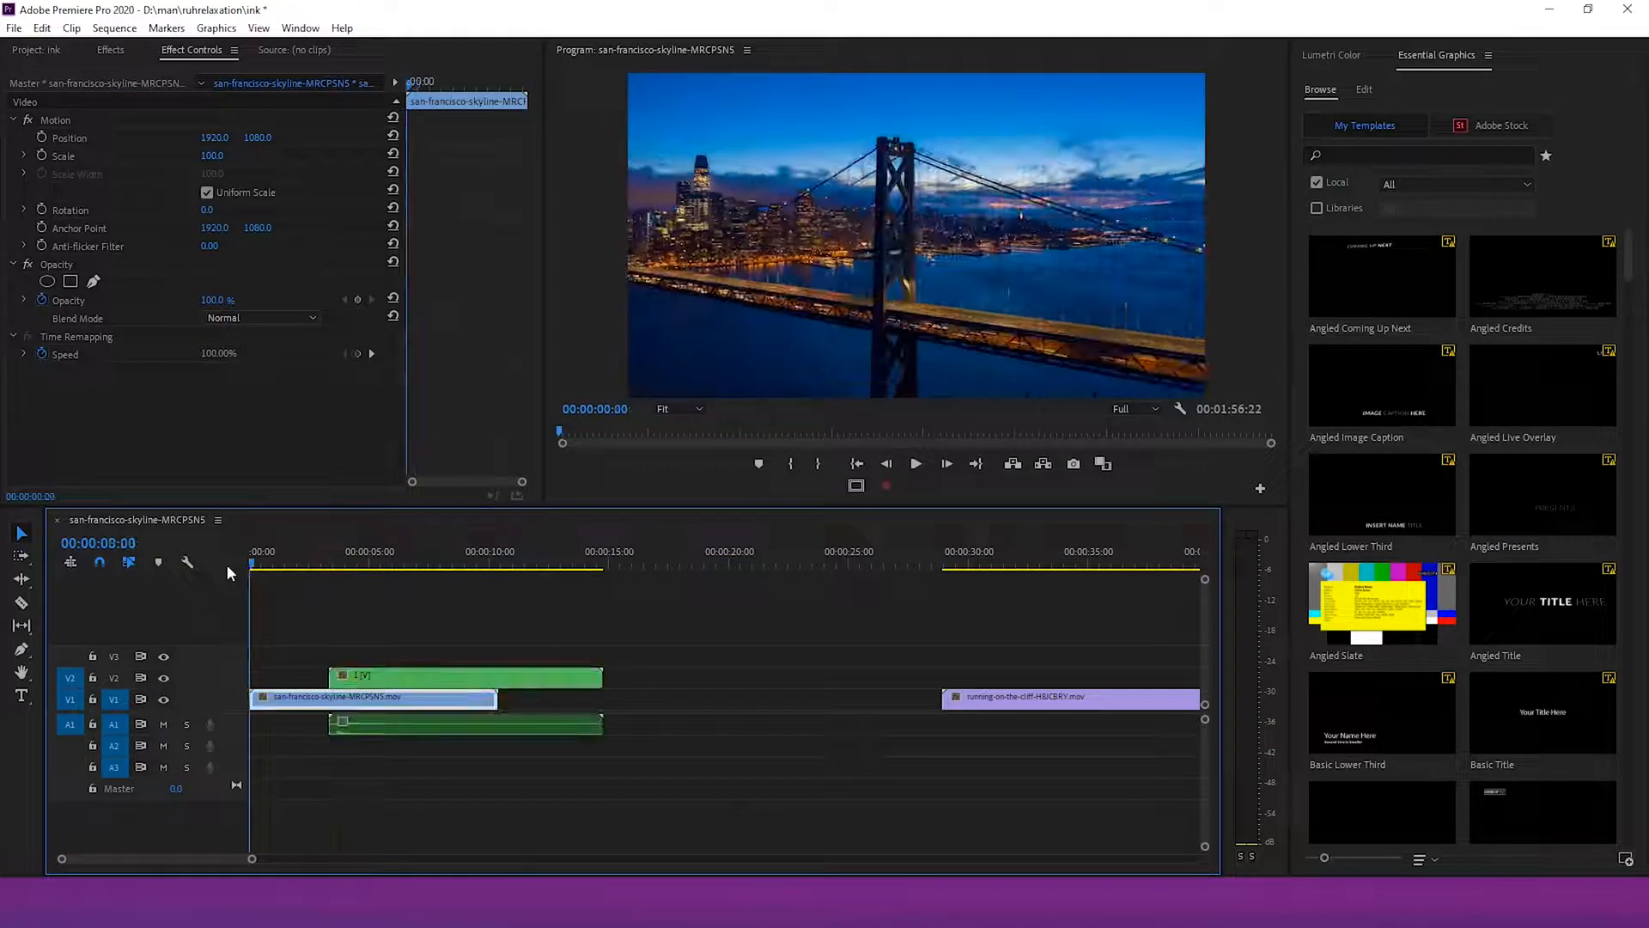
pyautogui.press('space')
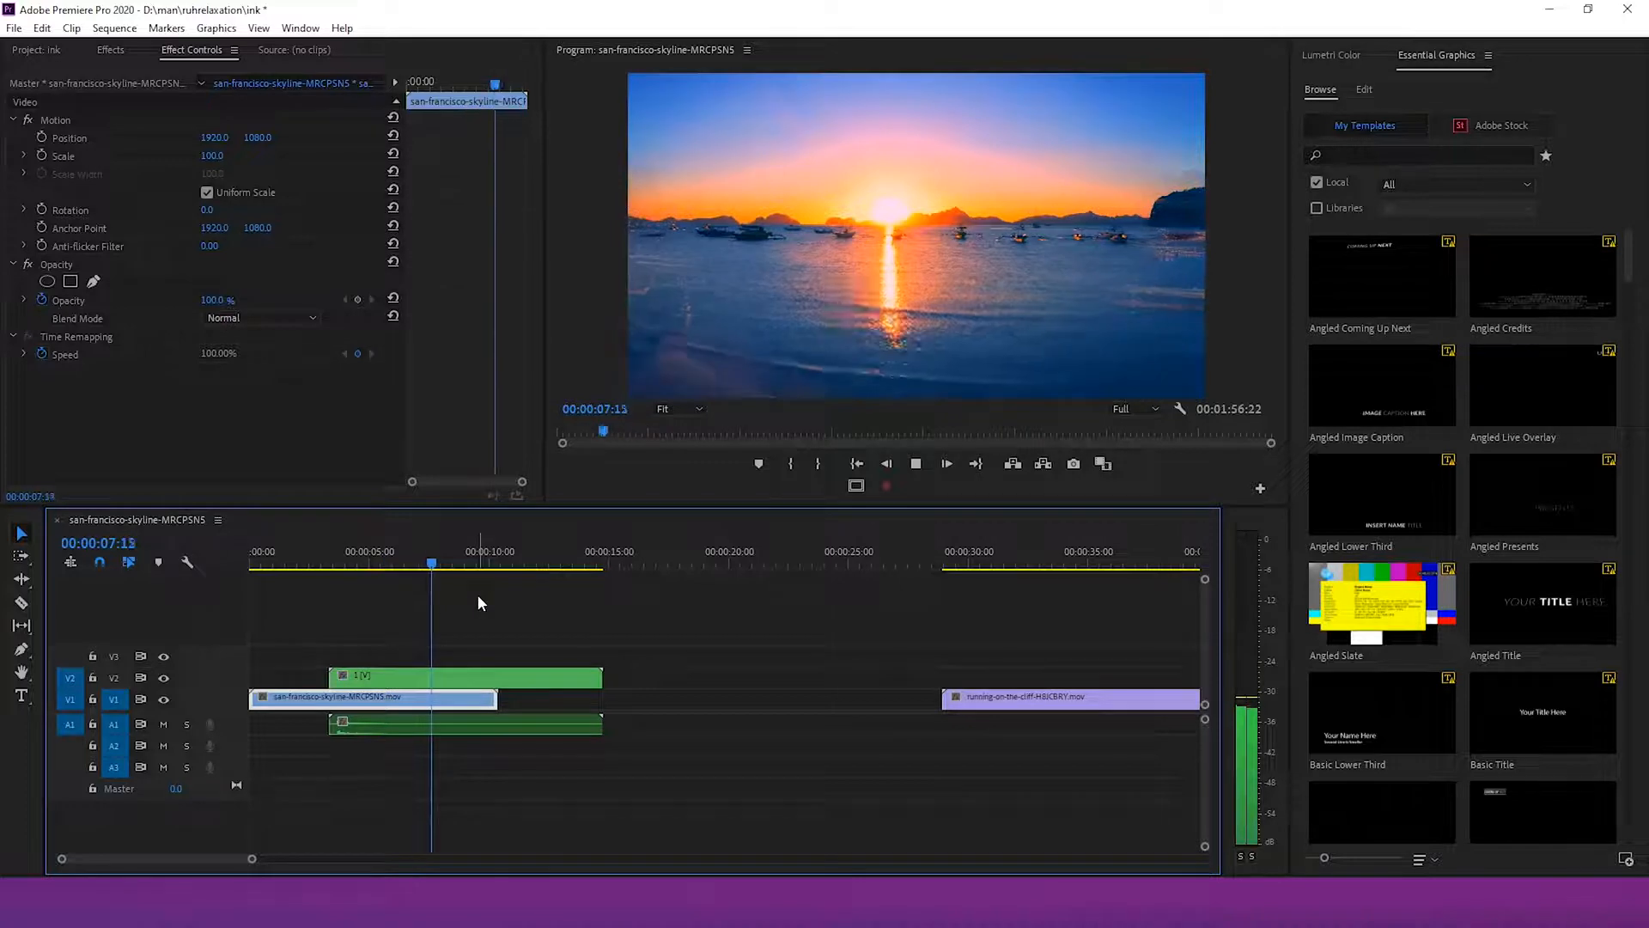
pyautogui.press('space')
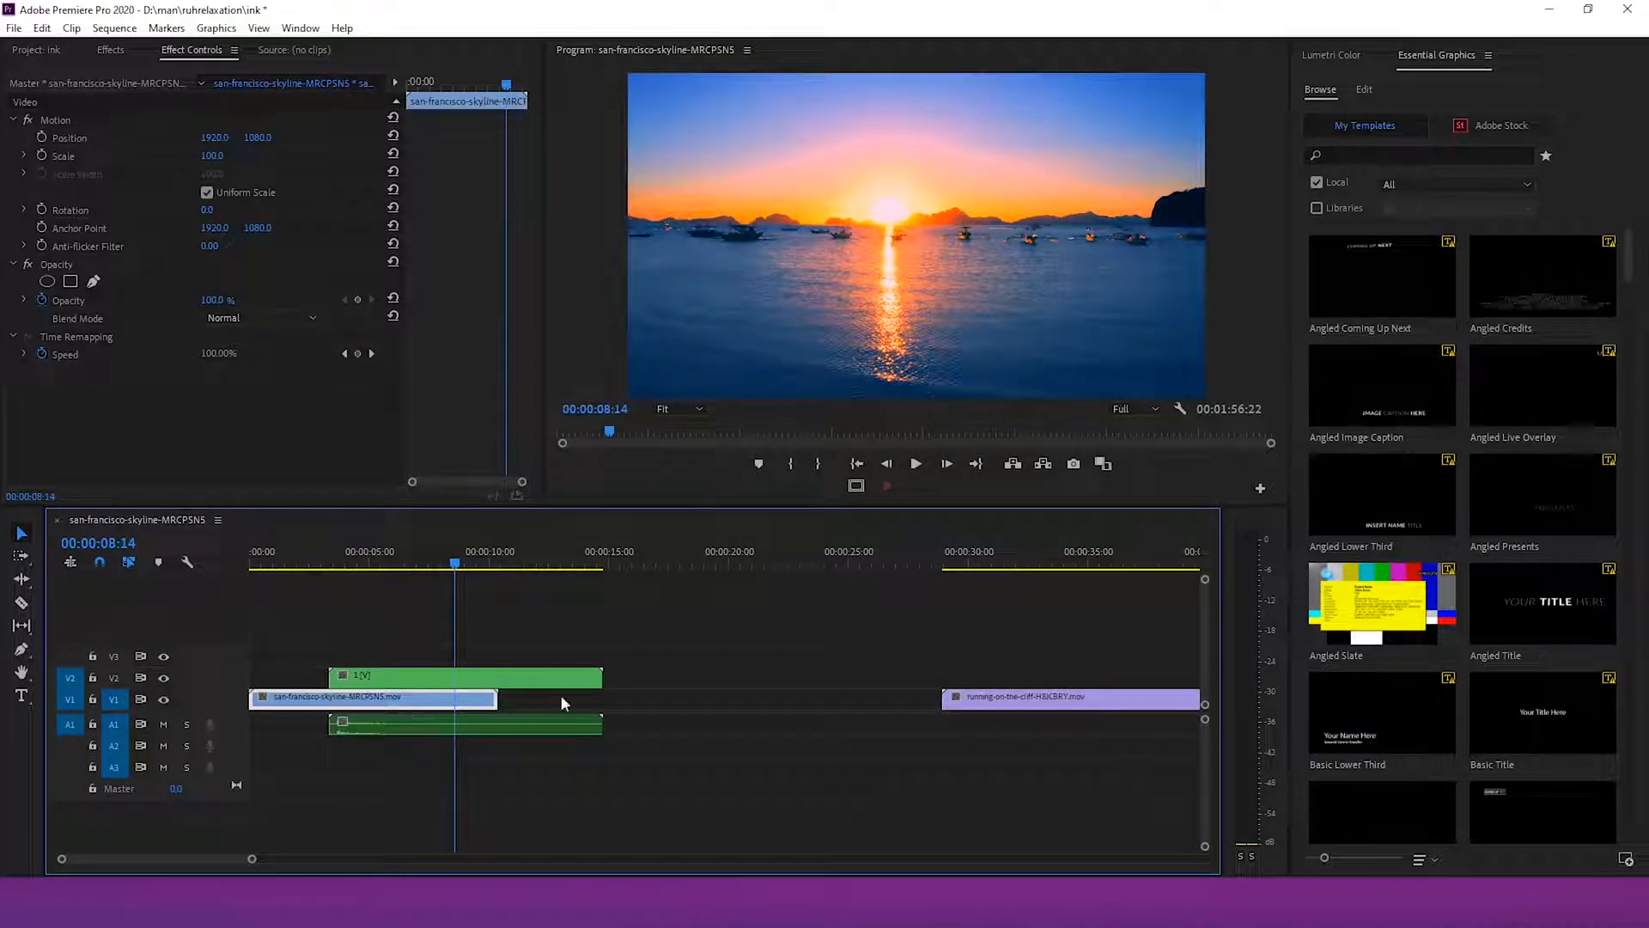
# Move the _ink 30 clip onto V2 above the running-on-the-cliff clip and apply Track Matte Key to that clip
pyautogui.moveTo(252, 862); pyautogui.dragTo(396, 858)
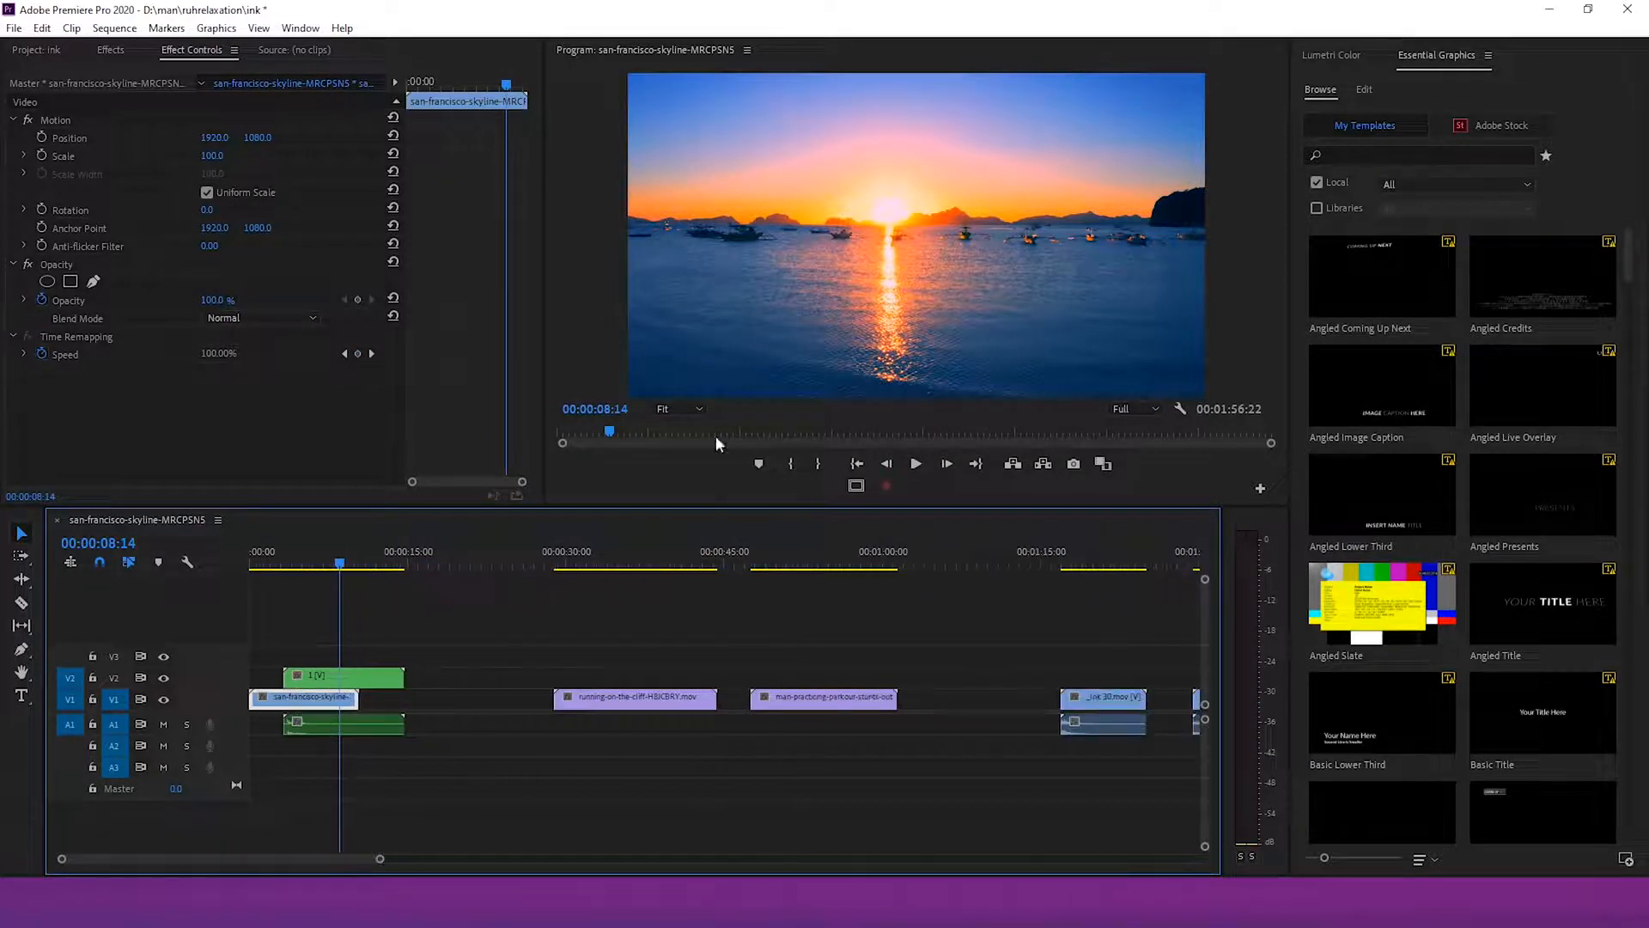
pyautogui.moveTo(957, 714); pyautogui.dragTo(471, 685)
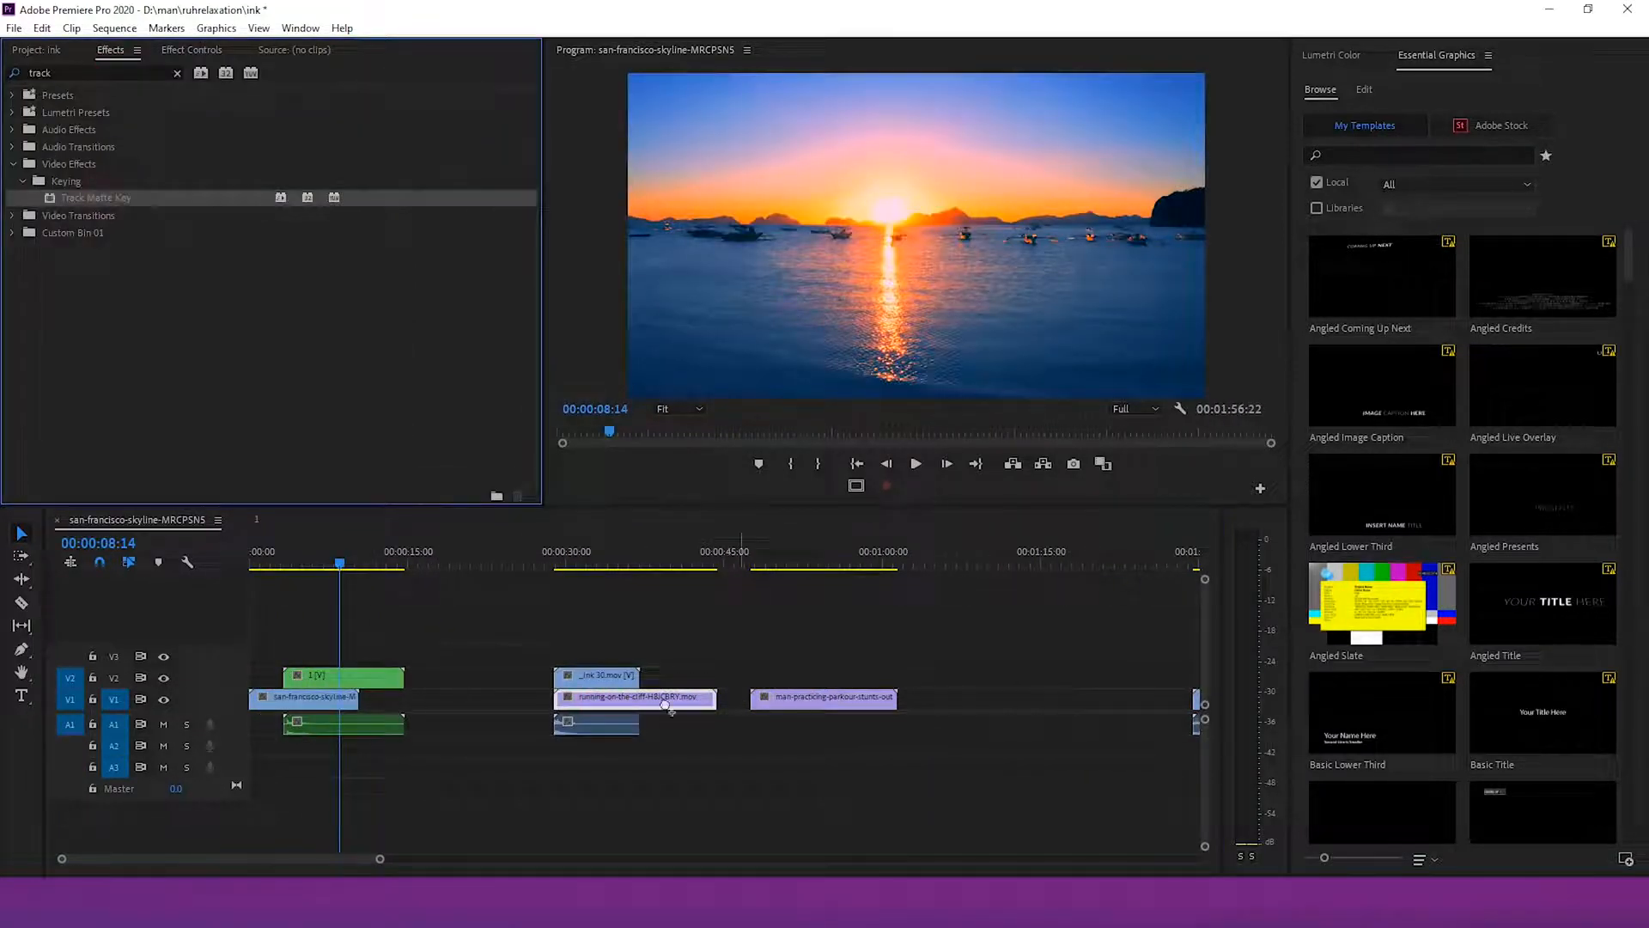
pyautogui.moveTo(671, 711); pyautogui.dragTo(672, 711)
# Set the running-on-the-cliff clip's Track Matte Key to matte Video 2, Matte Luma compositing, reversed
pyautogui.click(219, 52)
pyautogui.click(236, 408)
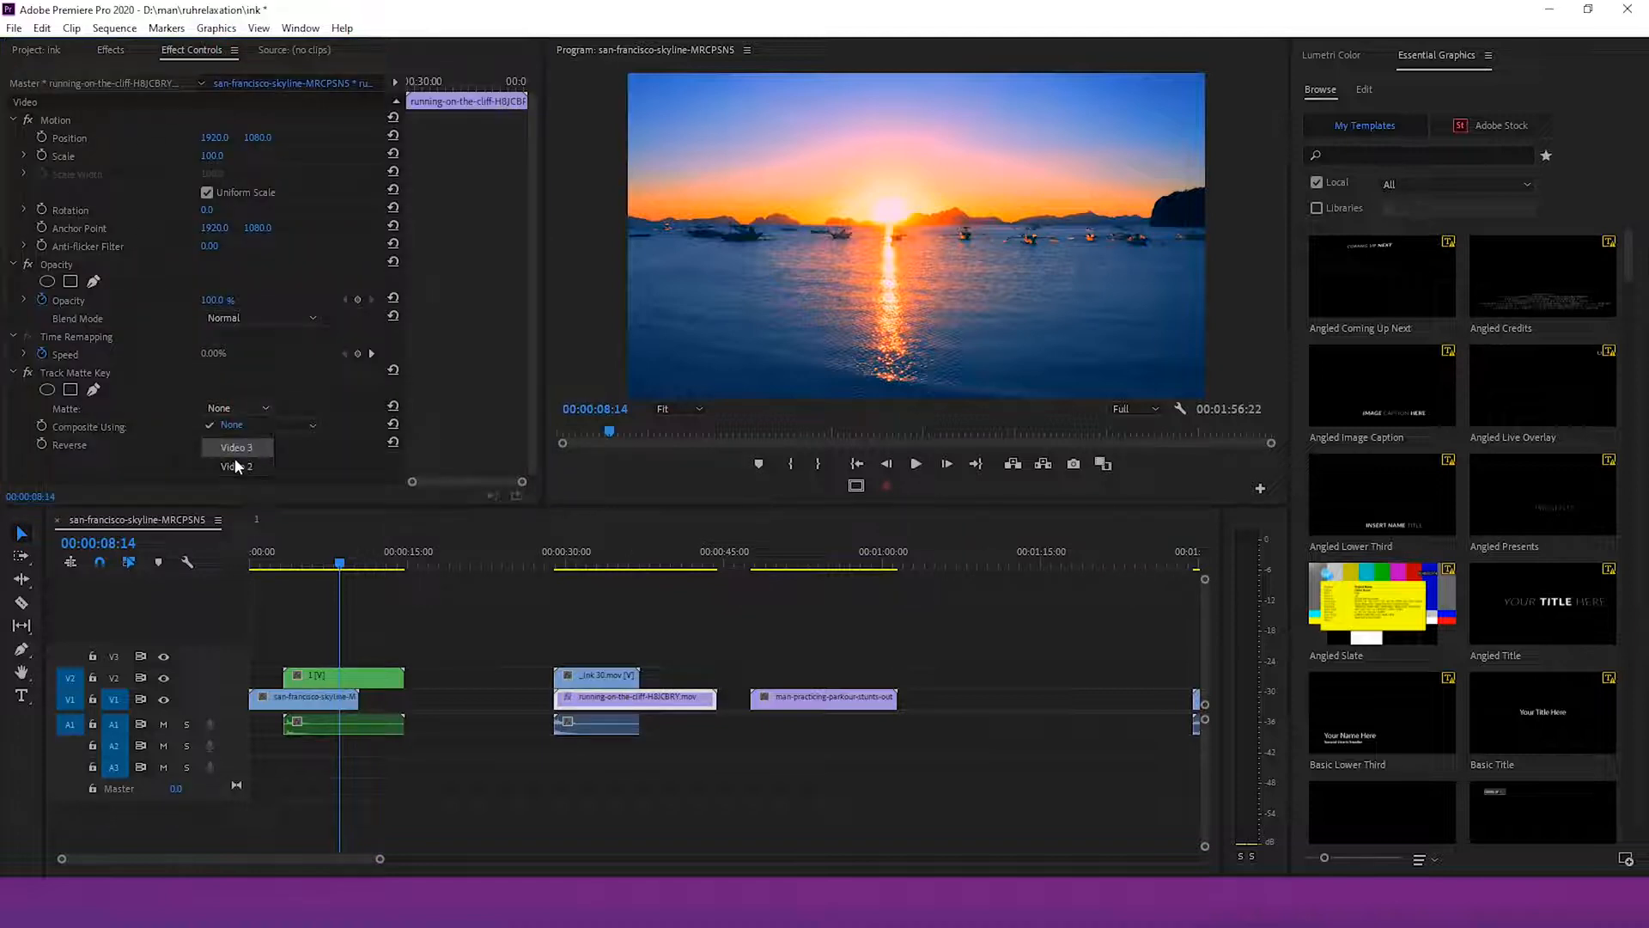
pyautogui.click(236, 449)
pyautogui.click(240, 426)
pyautogui.click(241, 461)
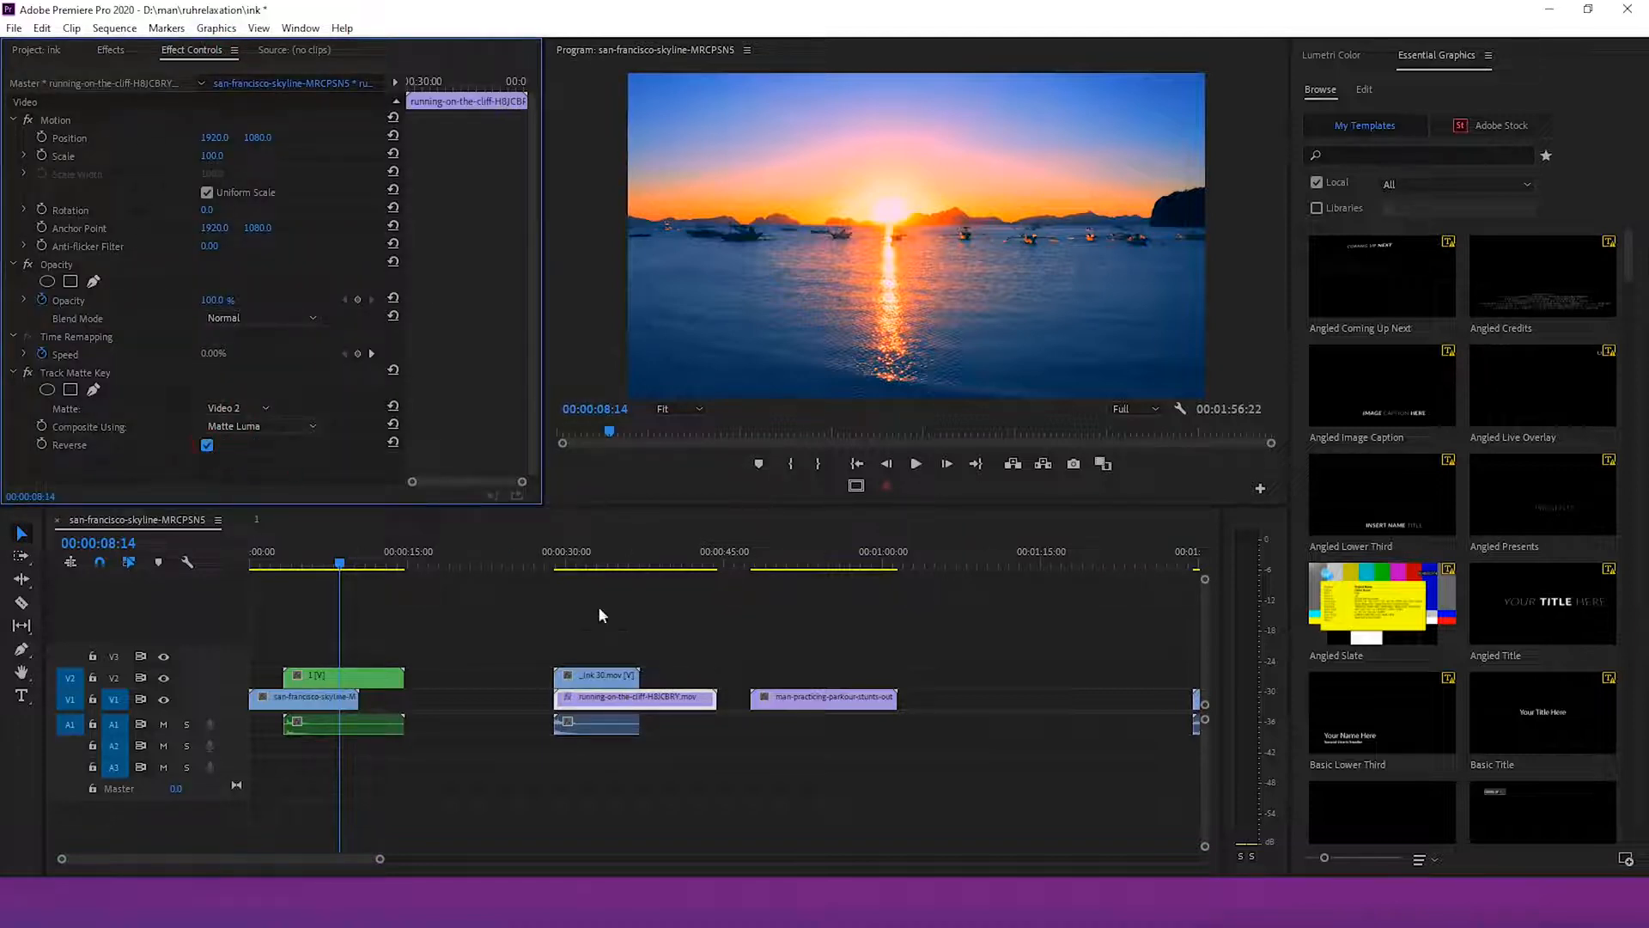
# Set the _ink 30 clip's scale to 200
pyautogui.click(568, 559)
pyautogui.click(596, 675)
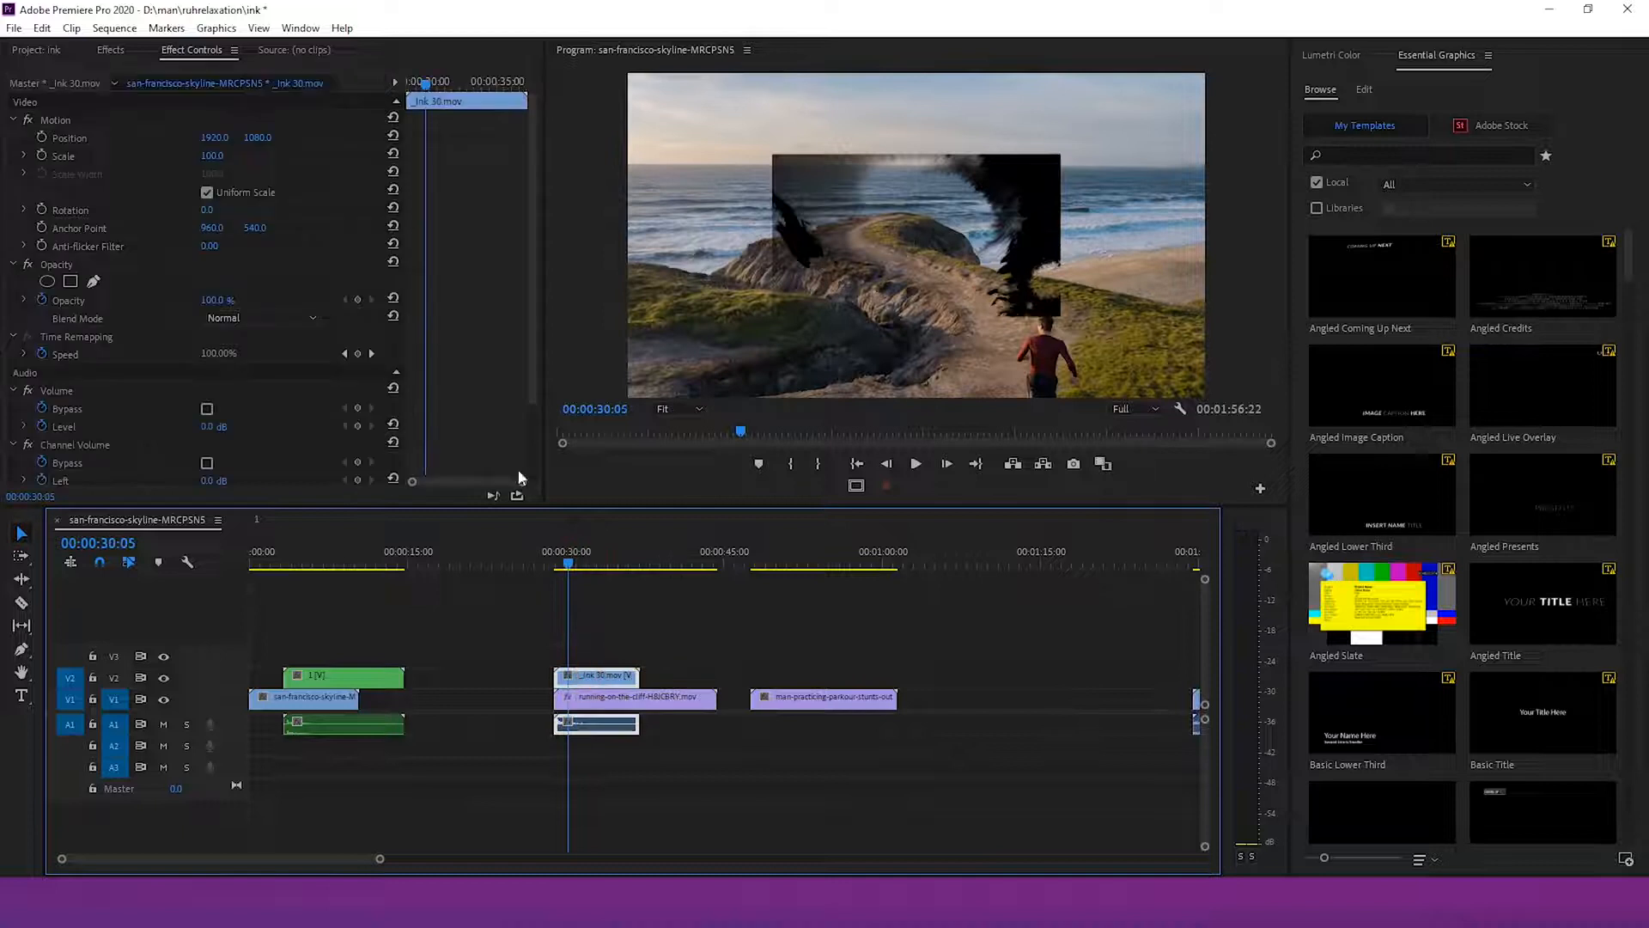
pyautogui.click(219, 155)
pyautogui.write('2')
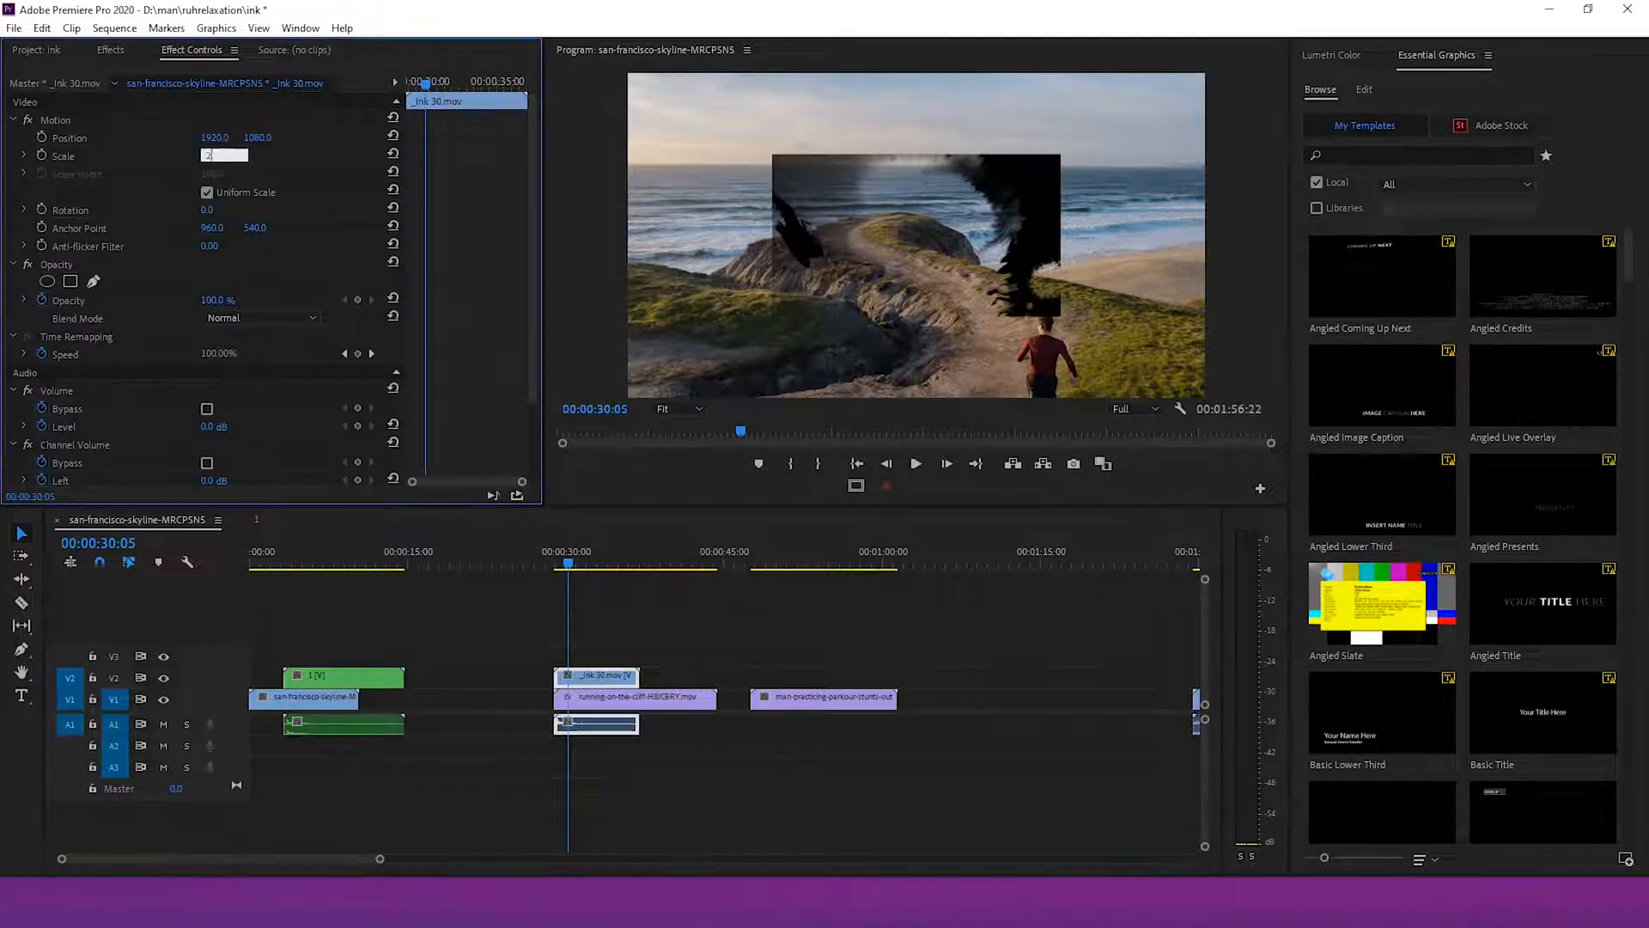
pyautogui.write('00')
pyautogui.press('Return')
# Keyframe the _ink 30 clip's scale so it grows larger from 200 toward its end
pyautogui.click(565, 567)
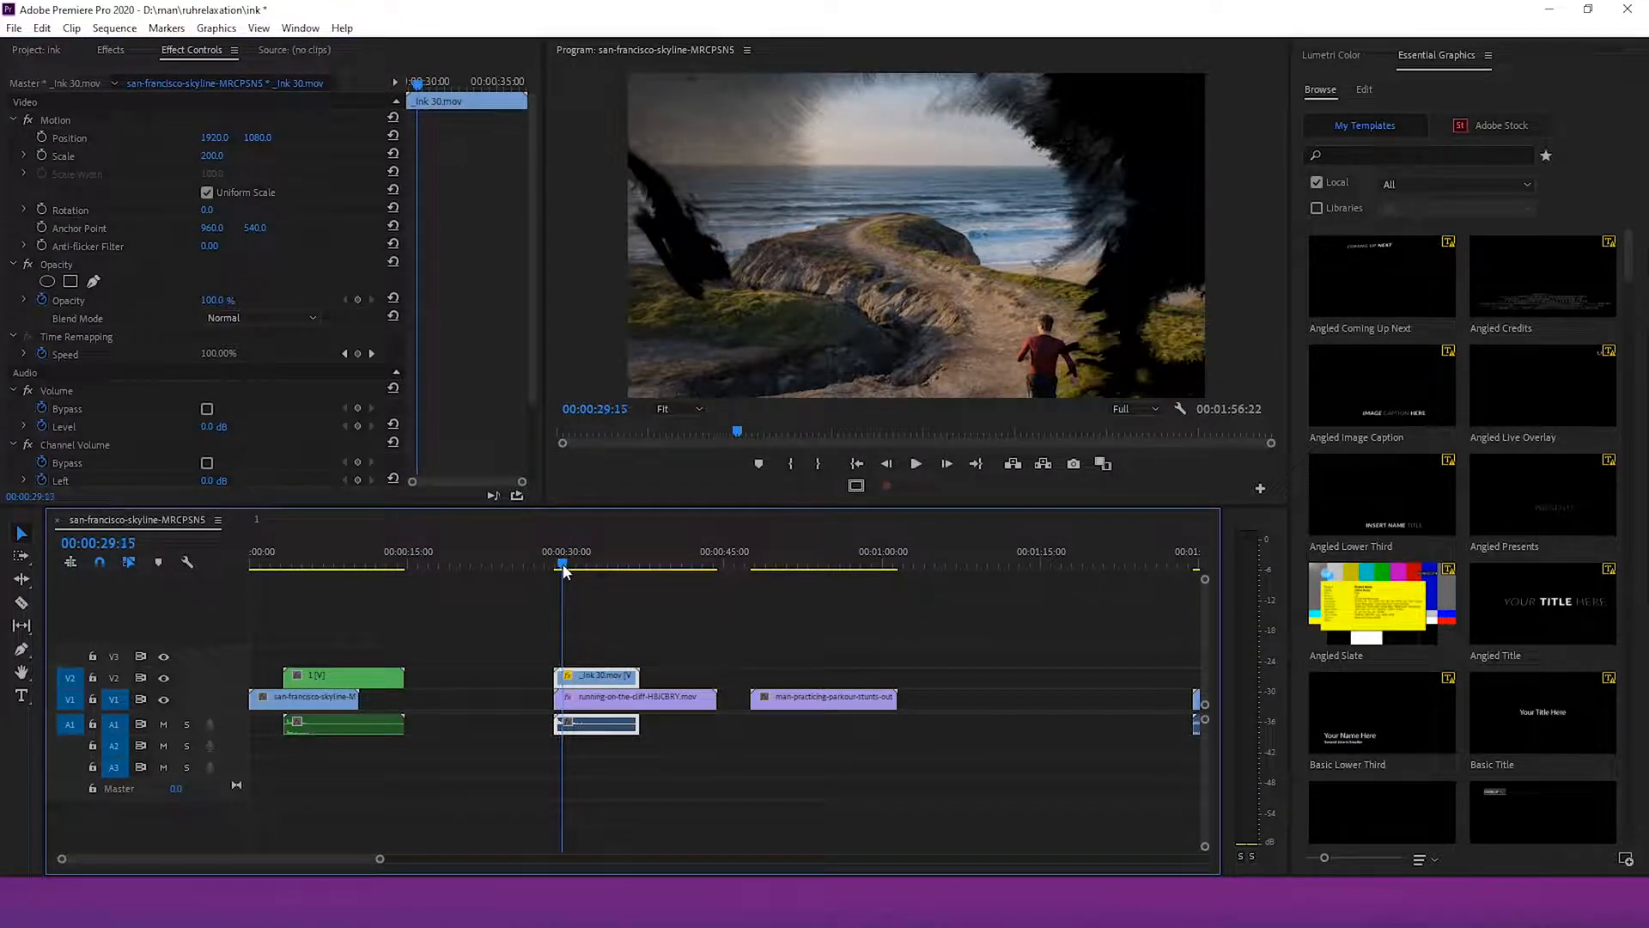
pyautogui.press('space')
pyautogui.moveTo(580, 566); pyautogui.dragTo(607, 565)
pyautogui.click(41, 155)
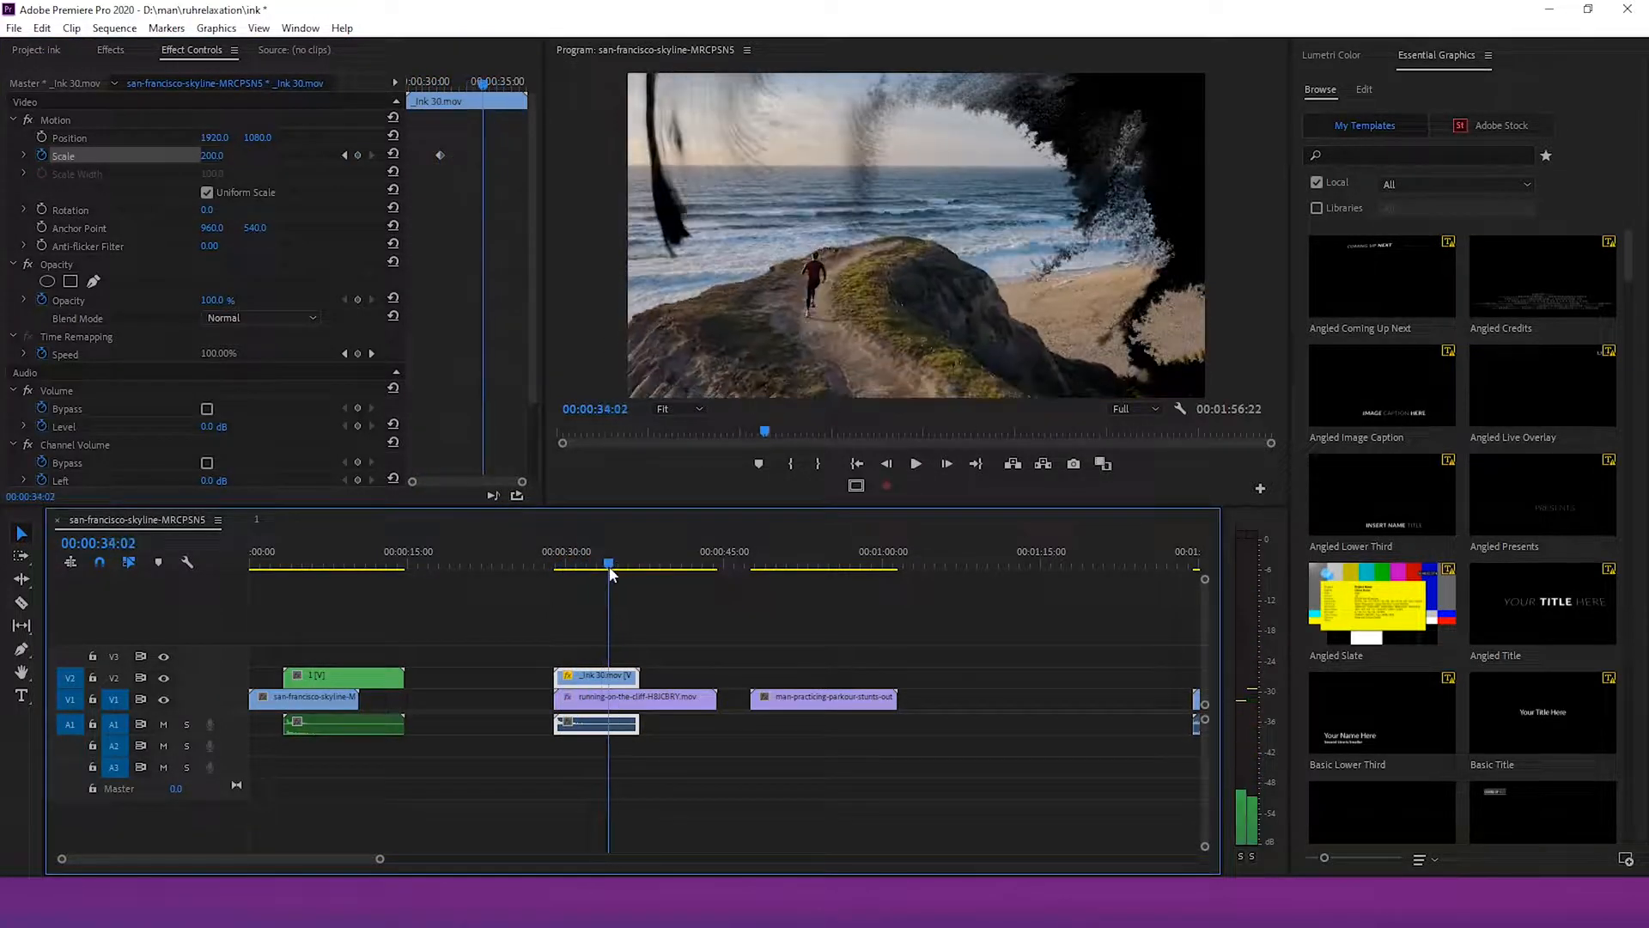
pyautogui.moveTo(210, 163); pyautogui.dragTo(305, 164)
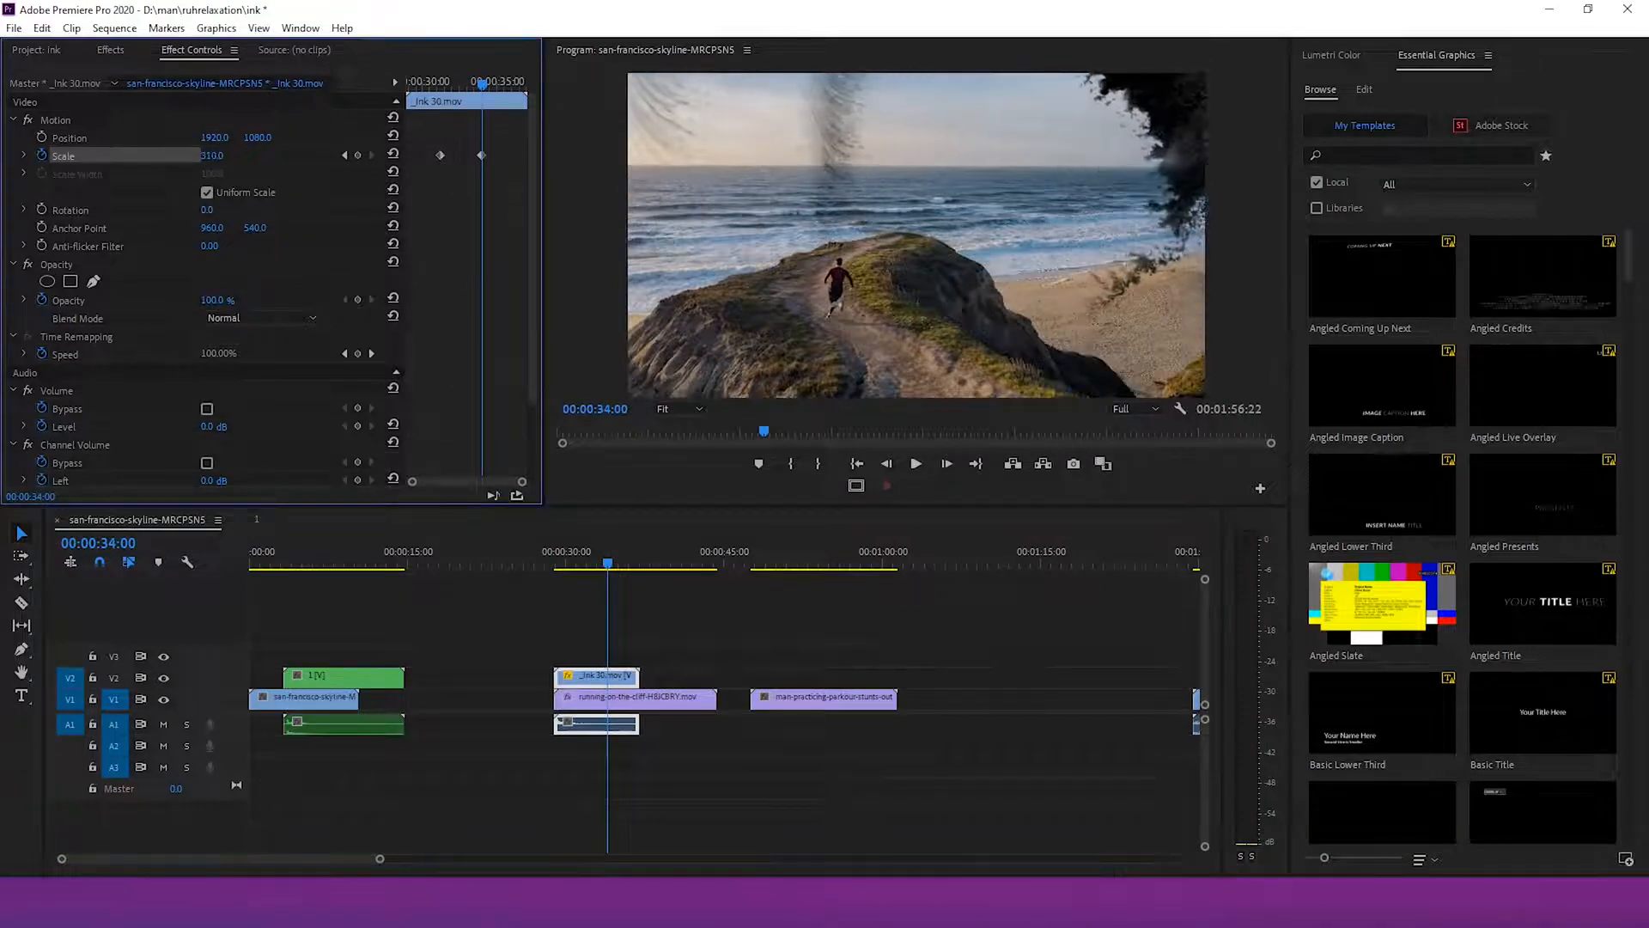
pyautogui.moveTo(483, 156); pyautogui.dragTo(490, 156)
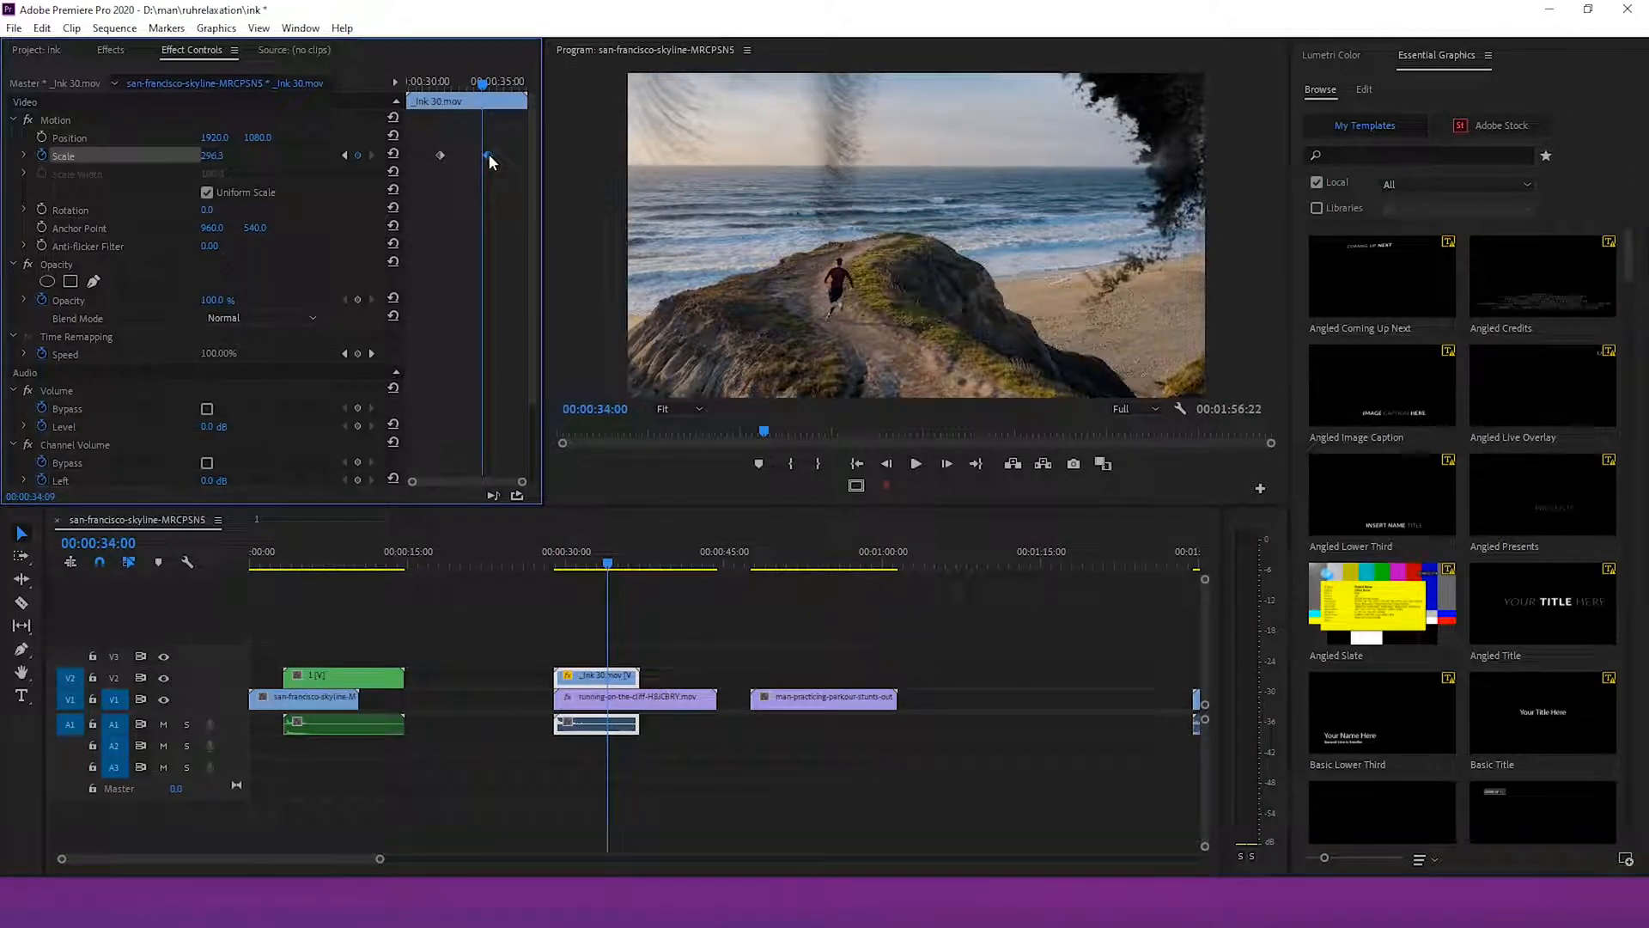
# Keyframe the _ink 30 clip's opacity to fade from 100% to 0% at its end
pyautogui.moveTo(483, 84); pyautogui.dragTo(490, 84)
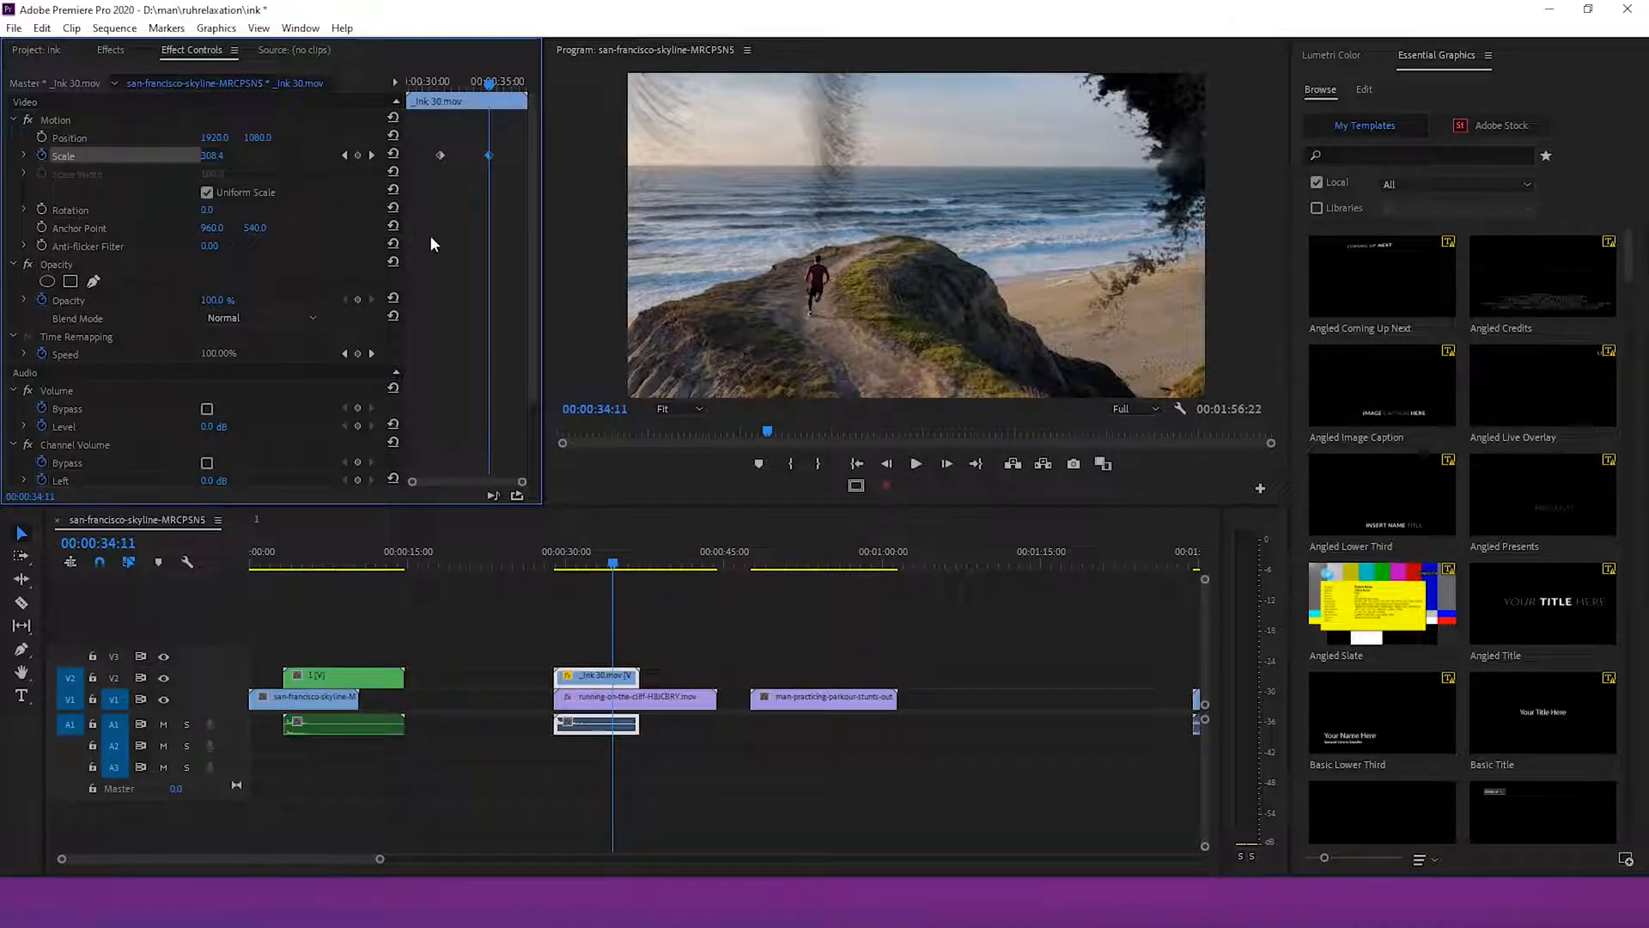
pyautogui.moveTo(211, 300); pyautogui.dragTo(129, 300)
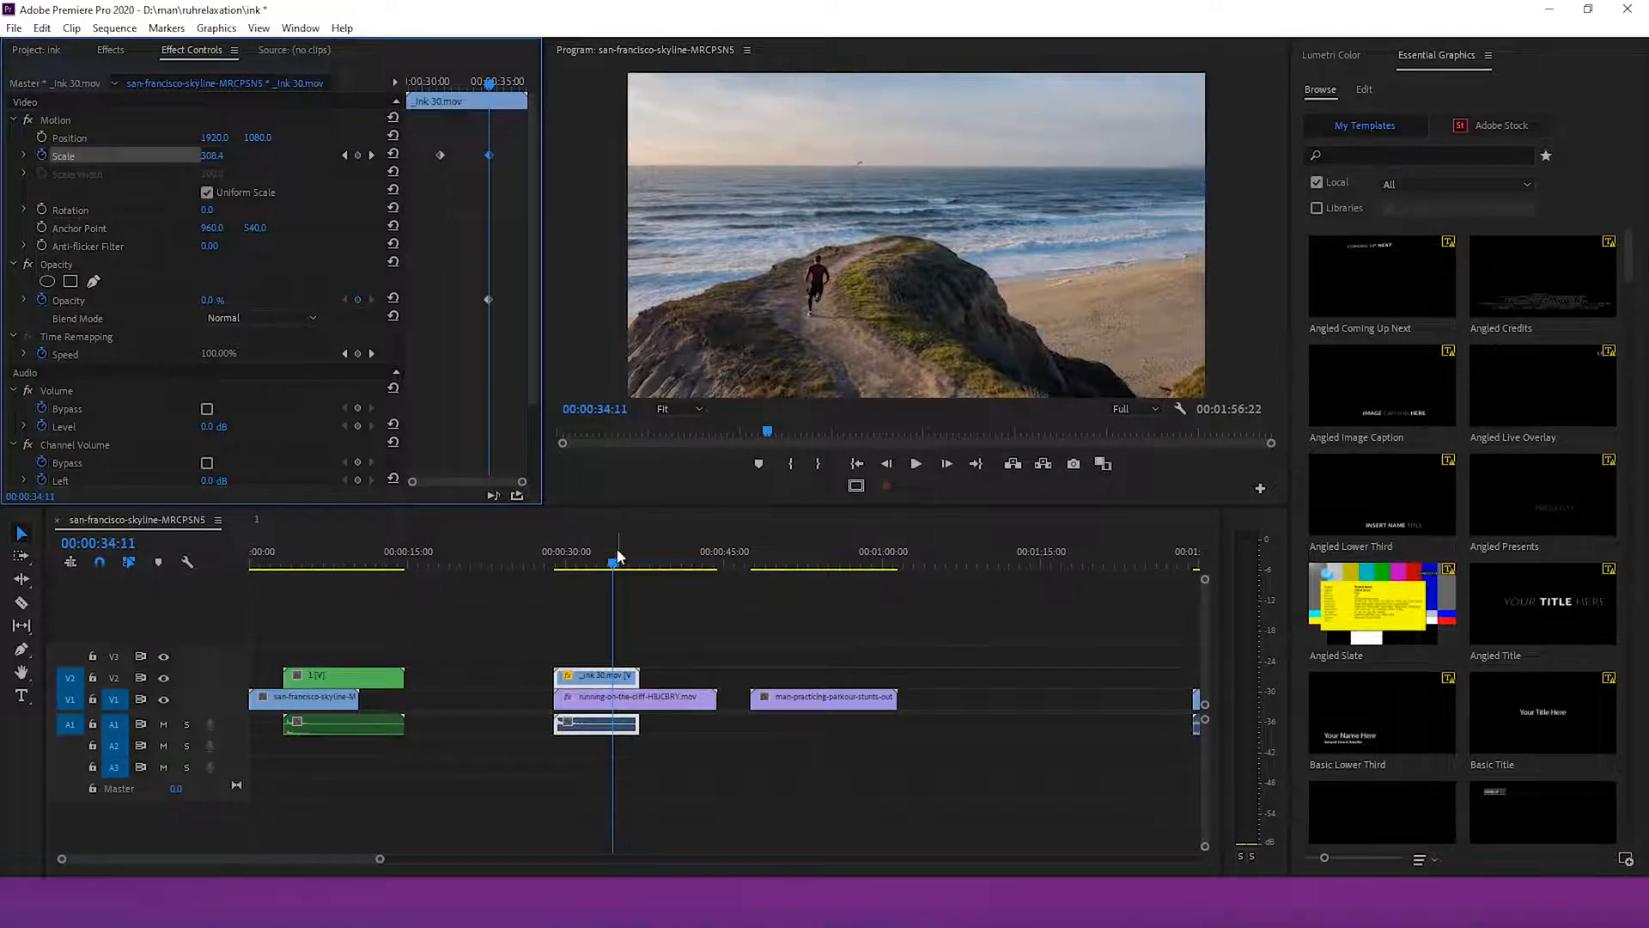
pyautogui.moveTo(617, 557); pyautogui.dragTo(603, 558)
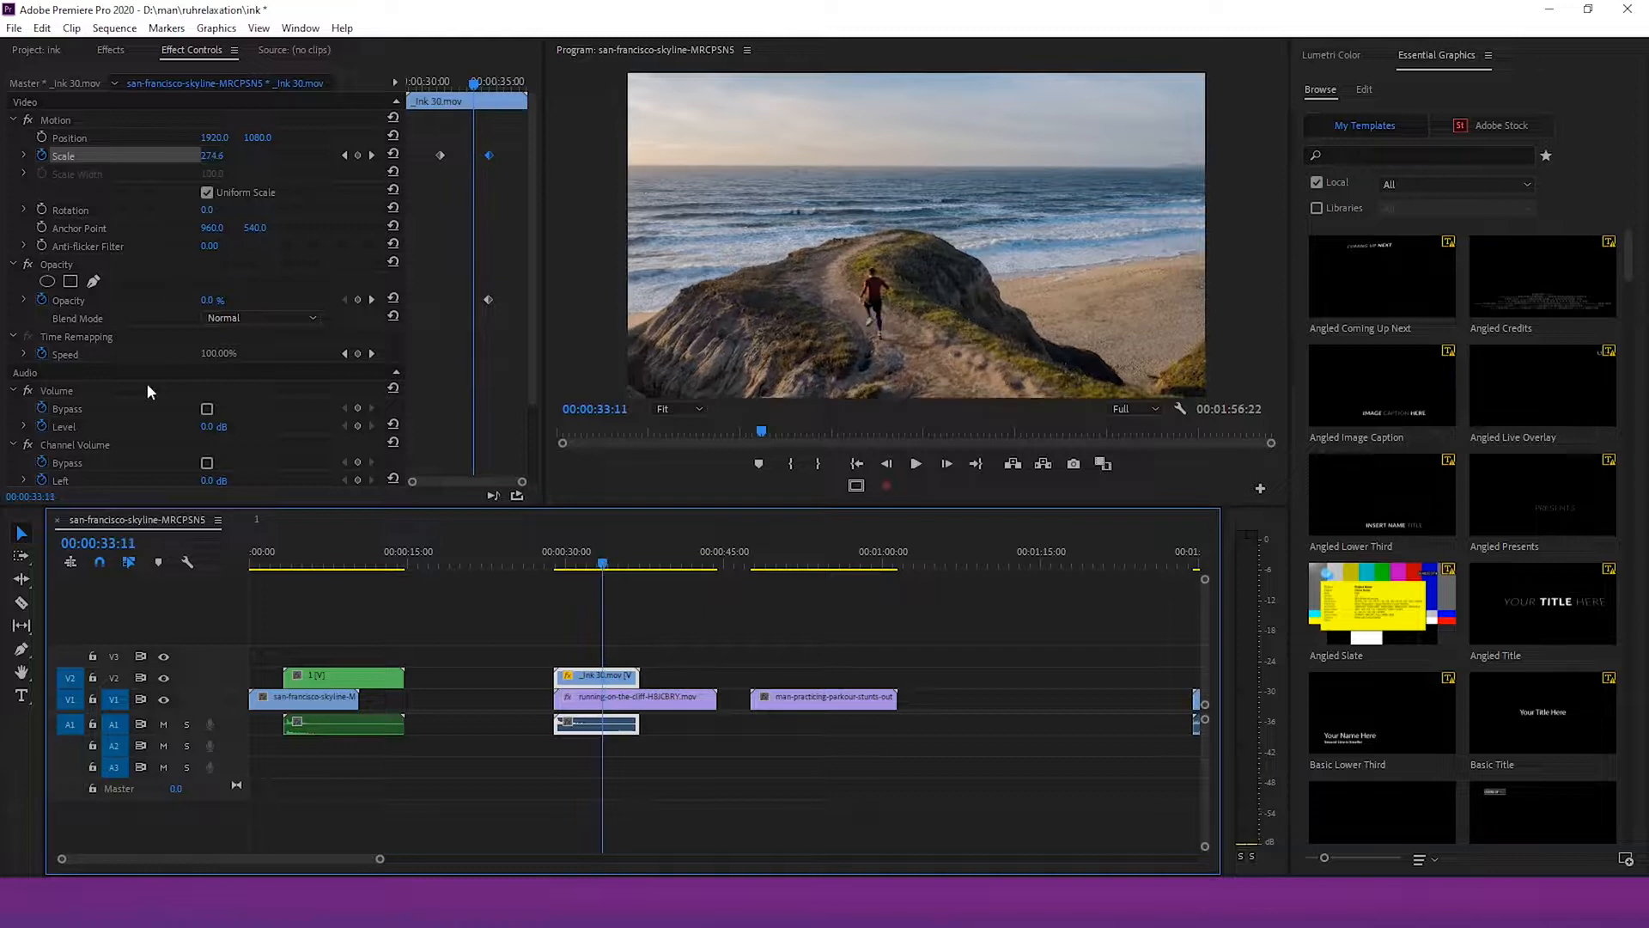
pyautogui.moveTo(211, 302); pyautogui.dragTo(284, 303)
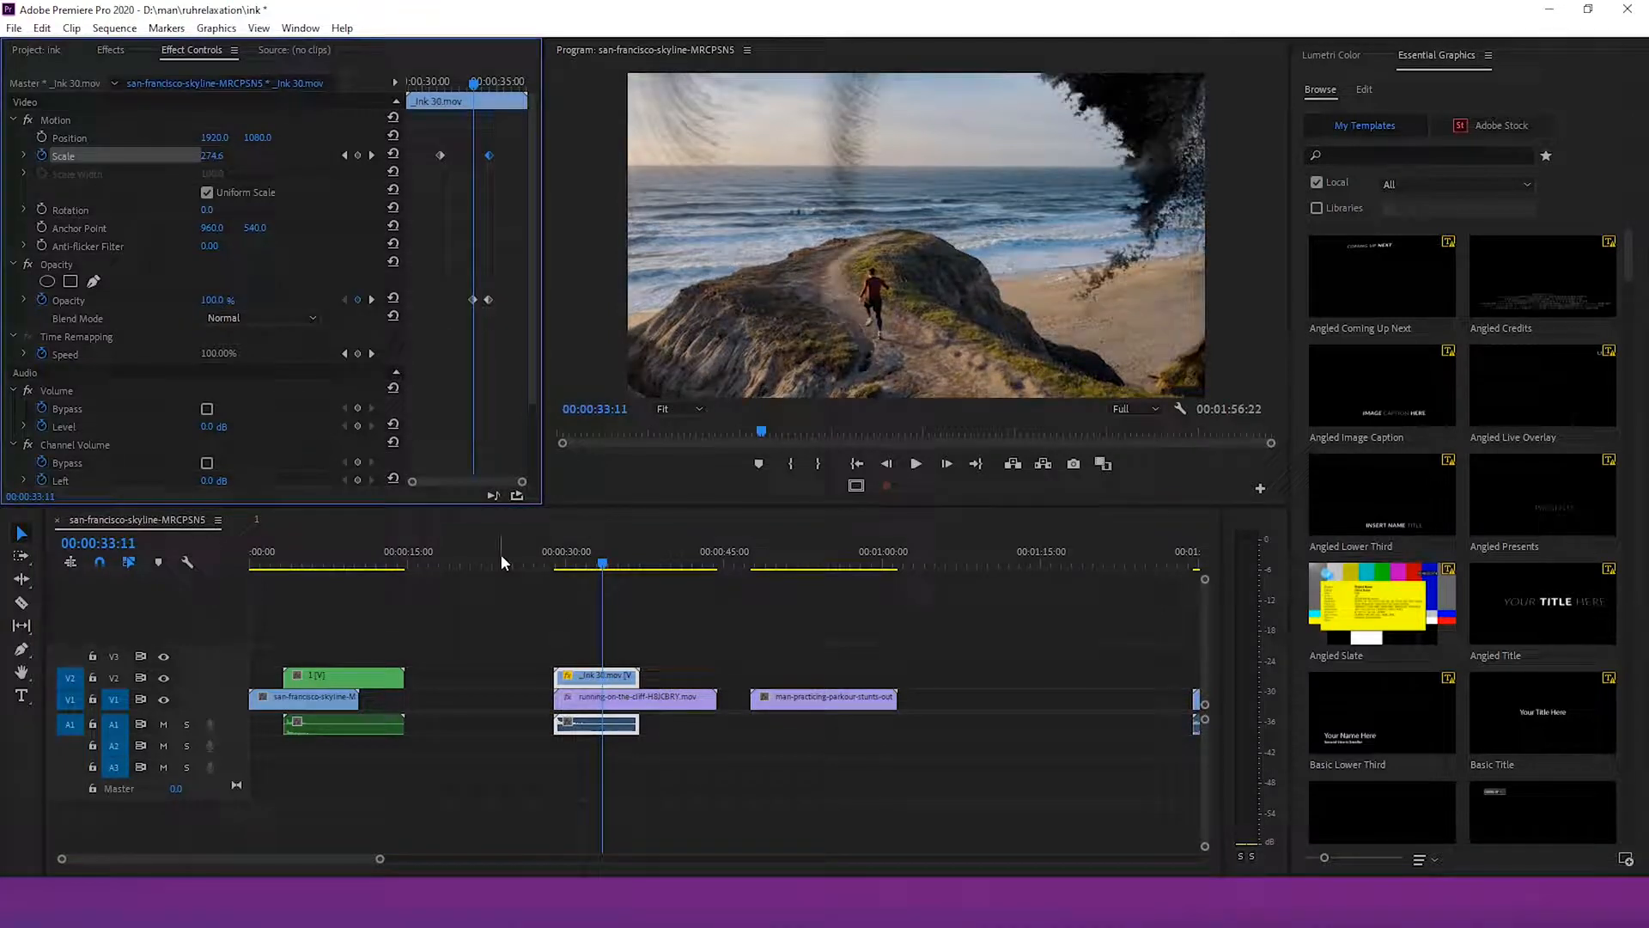
# Nest the _ink 30 clip and the running-on-the-cliff clip into a single nested sequence
pyautogui.moveTo(670, 636); pyautogui.dragTo(560, 735)
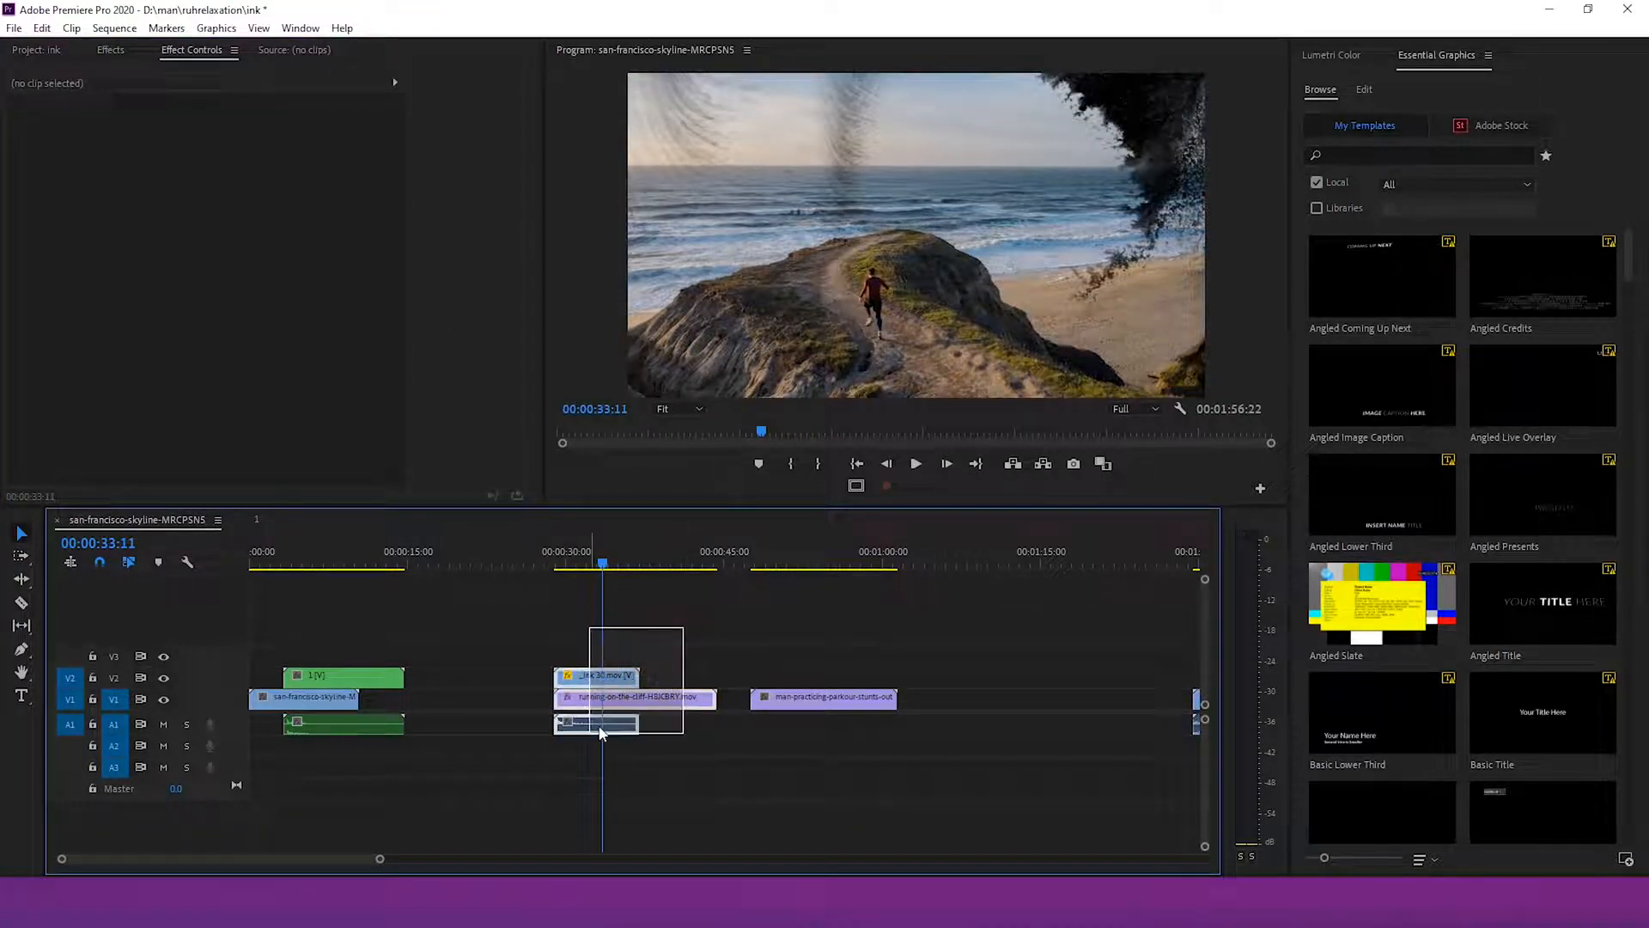
pyautogui.rightClick(614, 697)
pyautogui.click(668, 448)
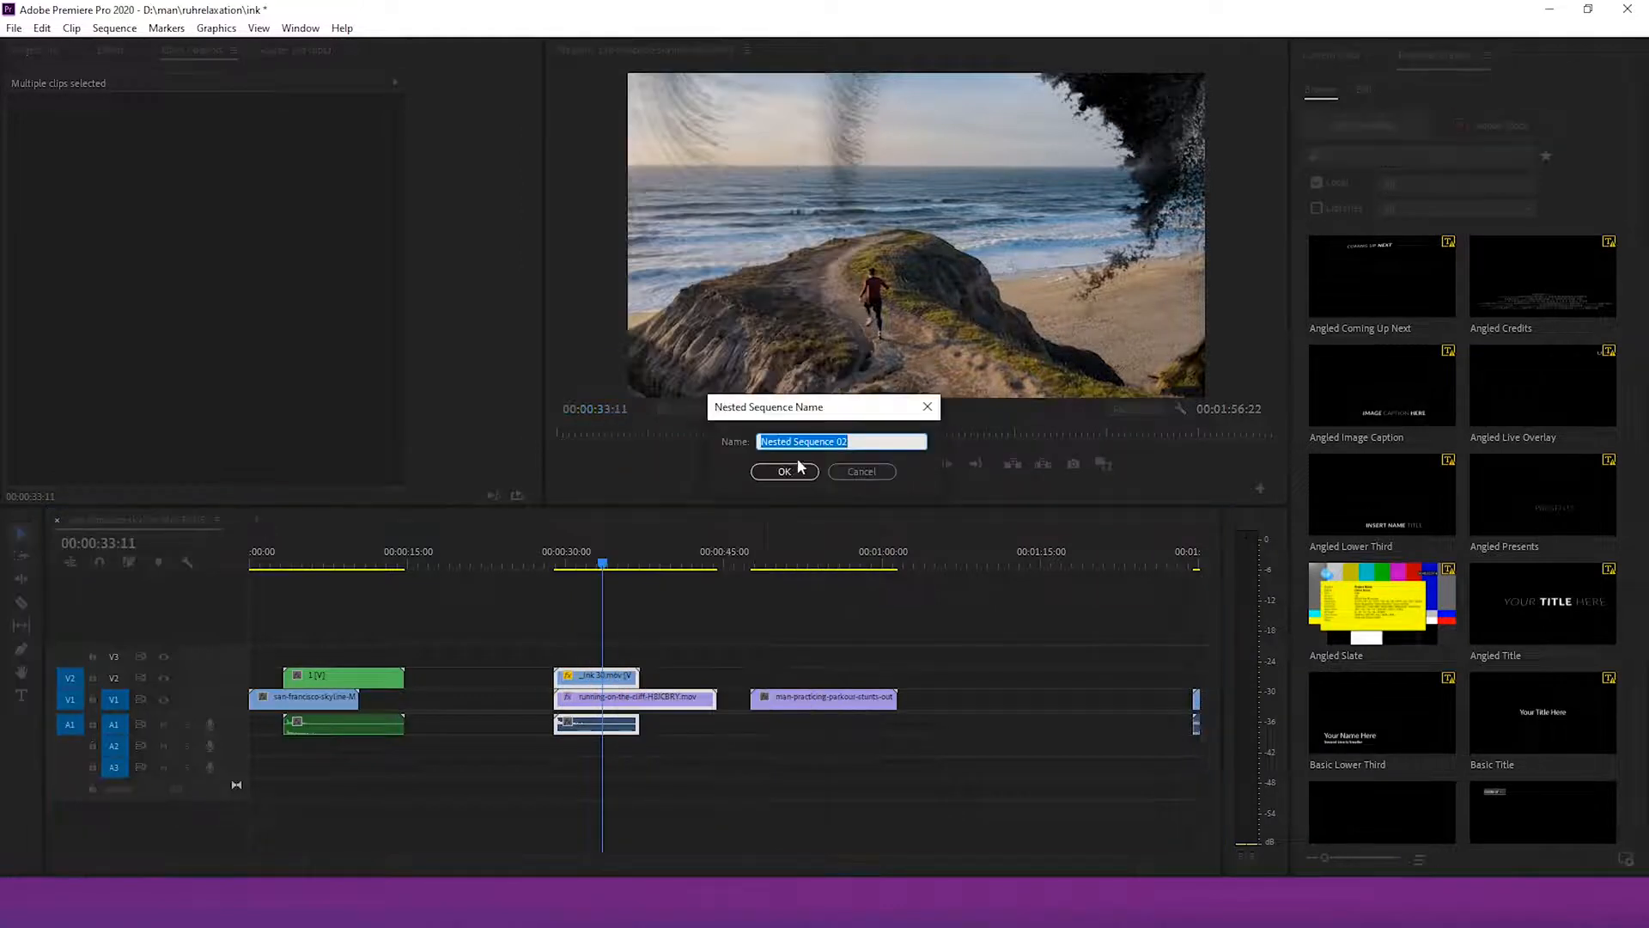
pyautogui.click(797, 467)
# Move the new nested clip onto V3 so it overlaps the end of the previous nested clip
pyautogui.moveTo(633, 698); pyautogui.dragTo(471, 677)
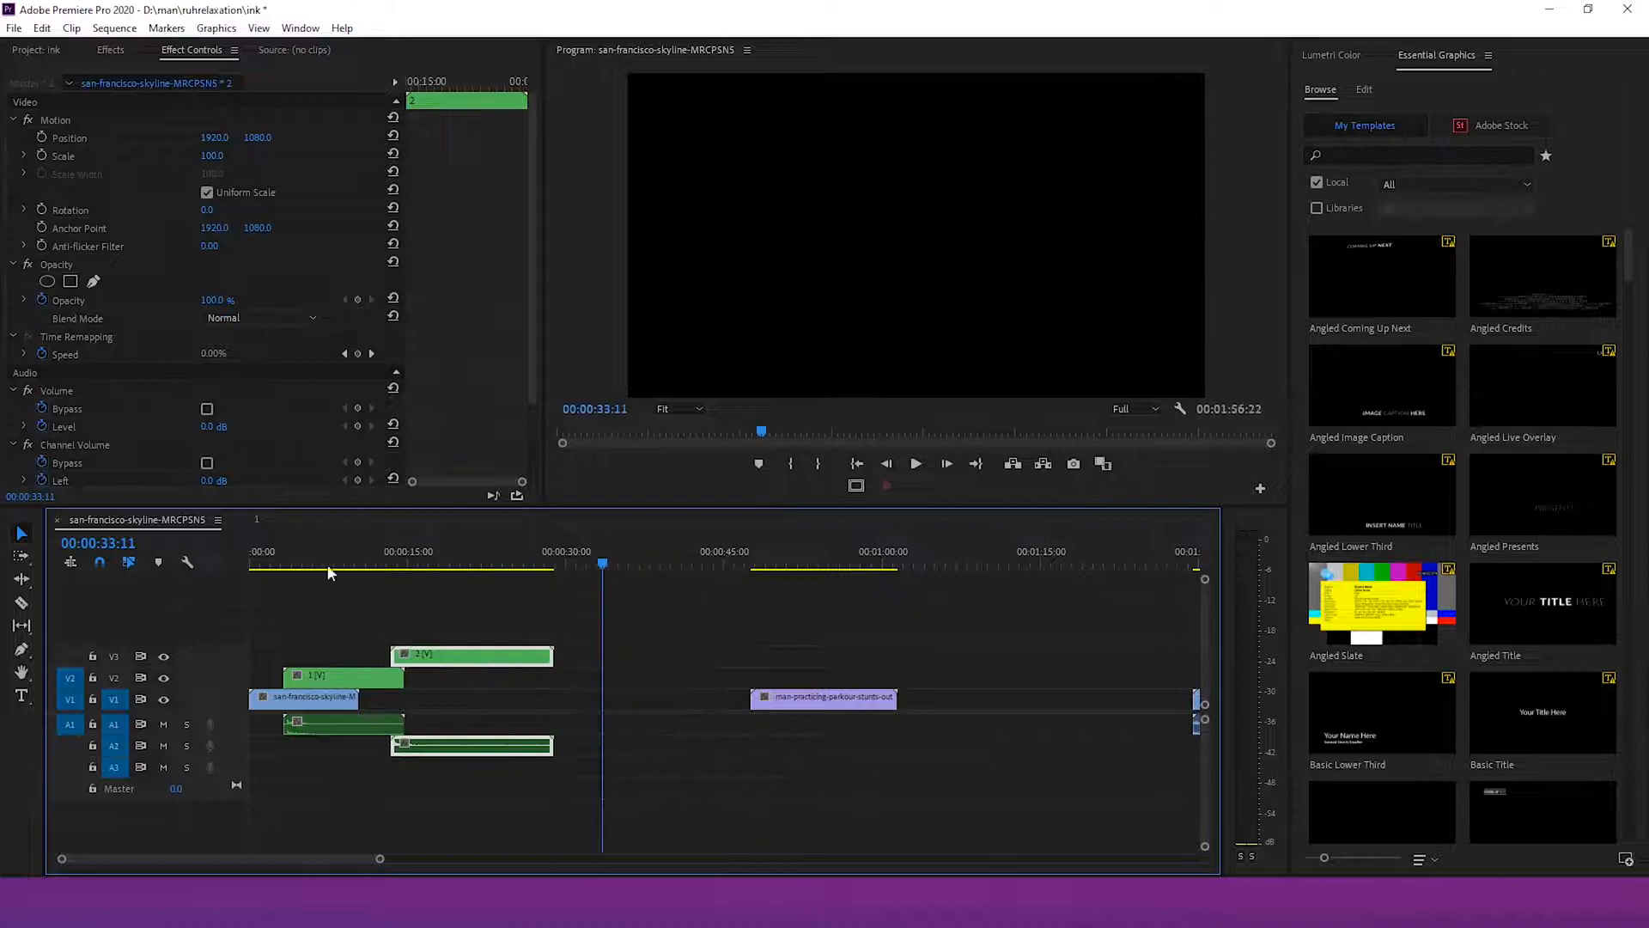
pyautogui.moveTo(327, 564)
pyautogui.mouseDown()
pyautogui.moveTo(294, 567)
pyautogui.moveTo(347, 569)
pyautogui.mouseUp()
pyautogui.moveTo(453, 659); pyautogui.dragTo(405, 658)
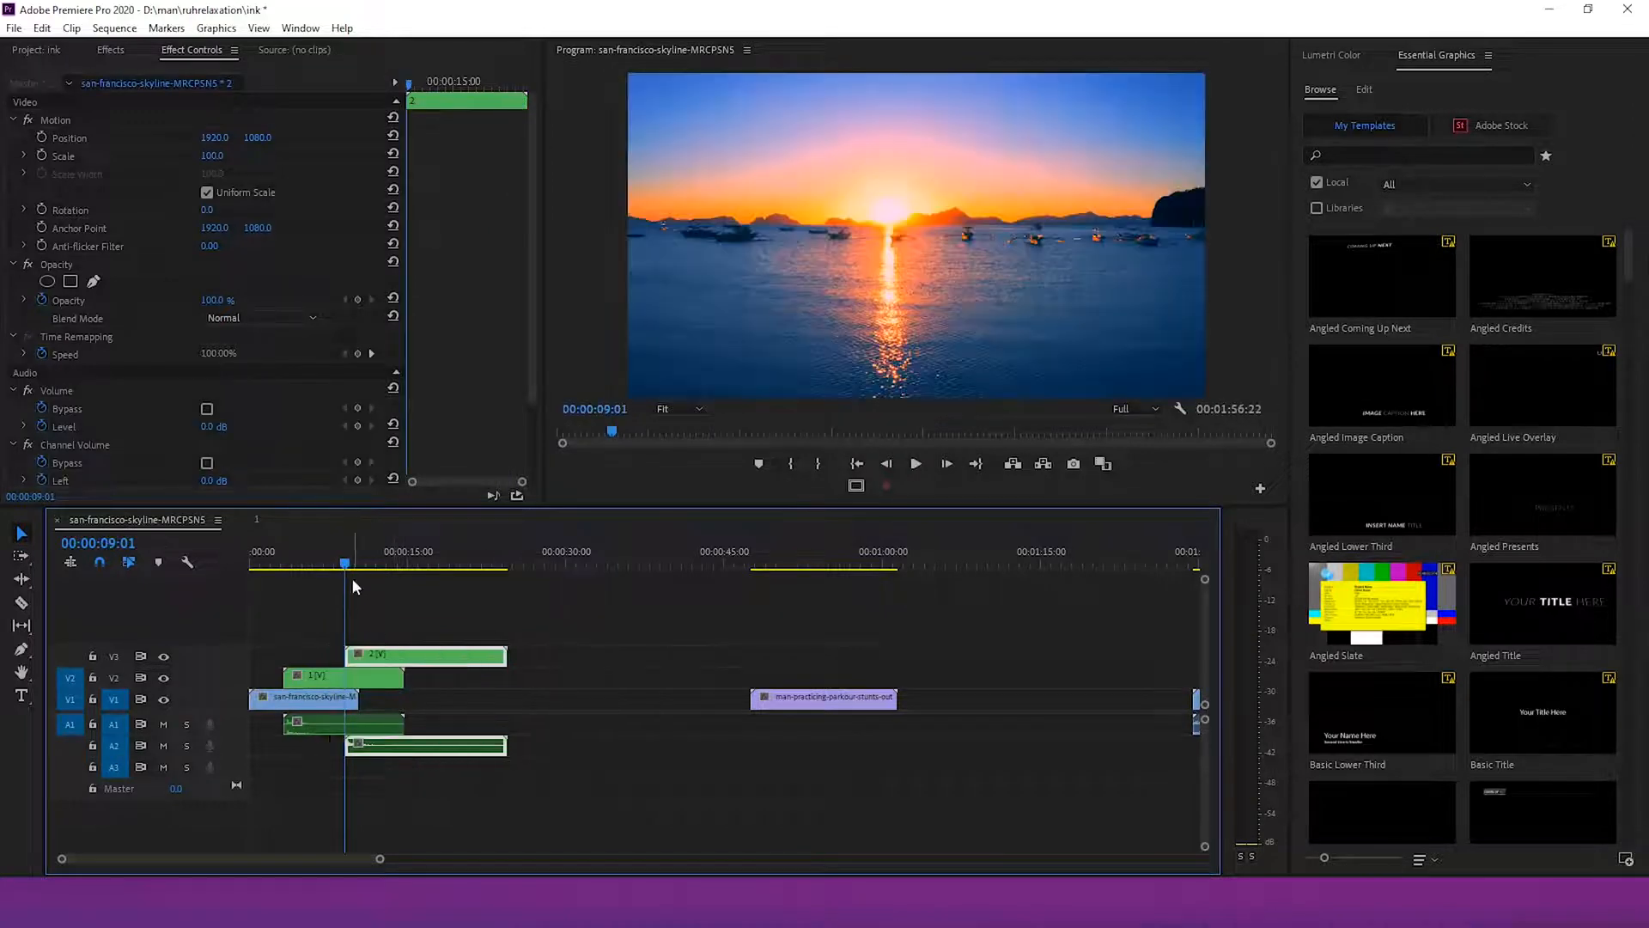
pyautogui.moveTo(327, 569); pyautogui.dragTo(402, 574)
# Place the _ink 14 clip on V2 over the start of the man-practicing-parkour-stunts-out clip
pyautogui.scroll(-5, 966, 816)
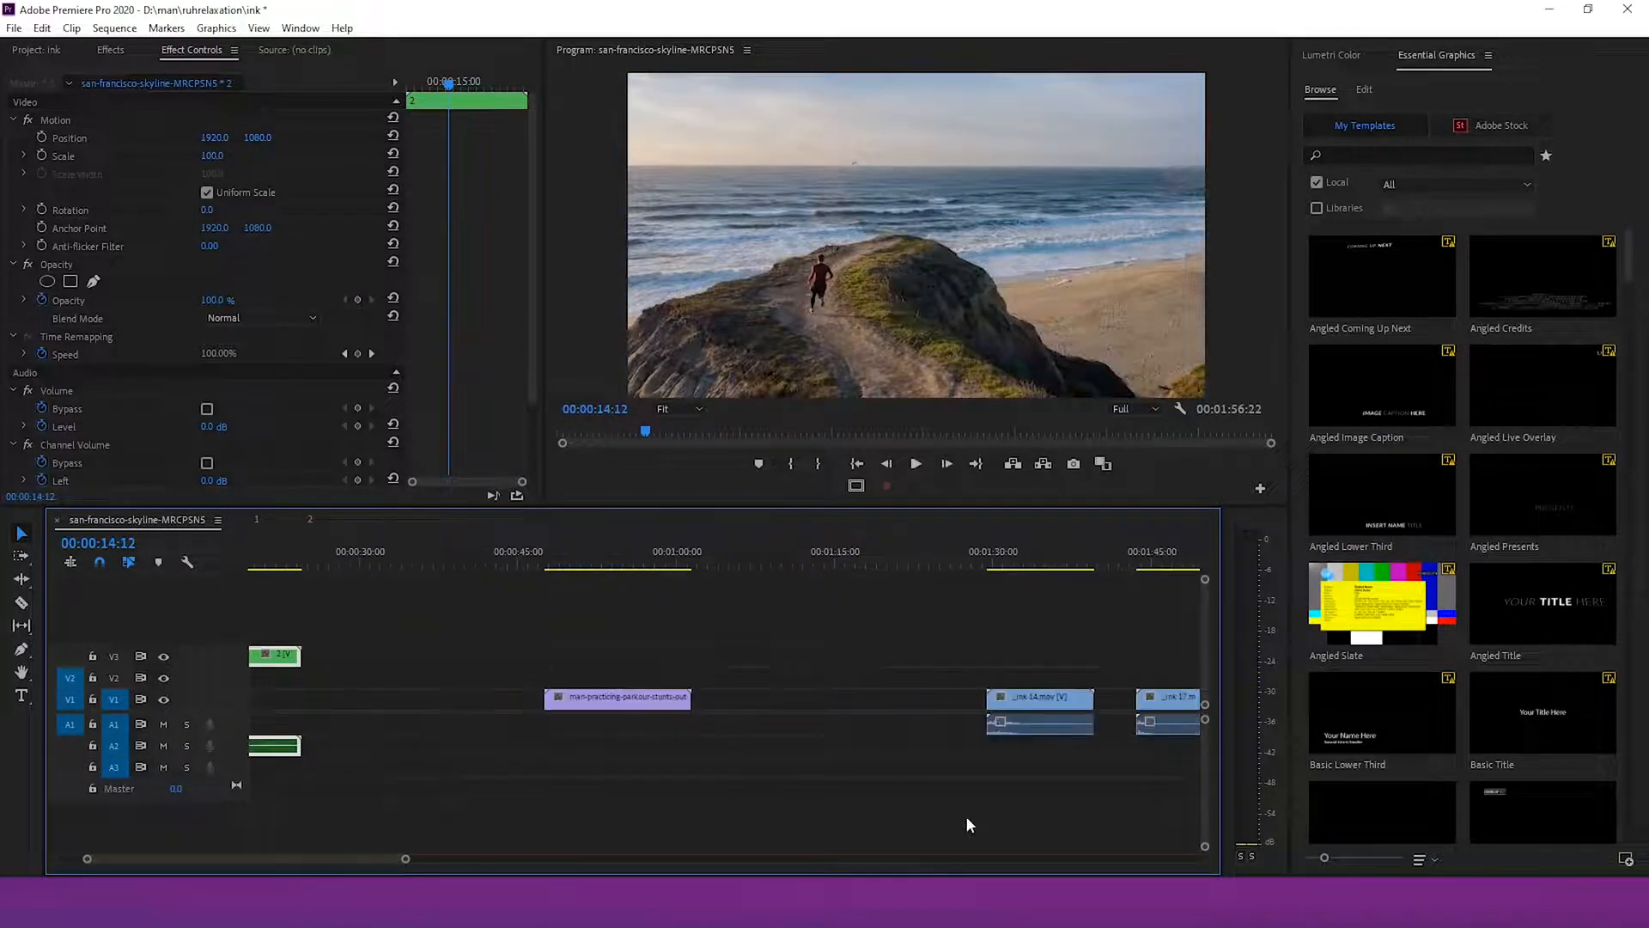
pyautogui.moveTo(975, 720); pyautogui.dragTo(694, 679)
pyautogui.moveTo(598, 694); pyautogui.dragTo(515, 681)
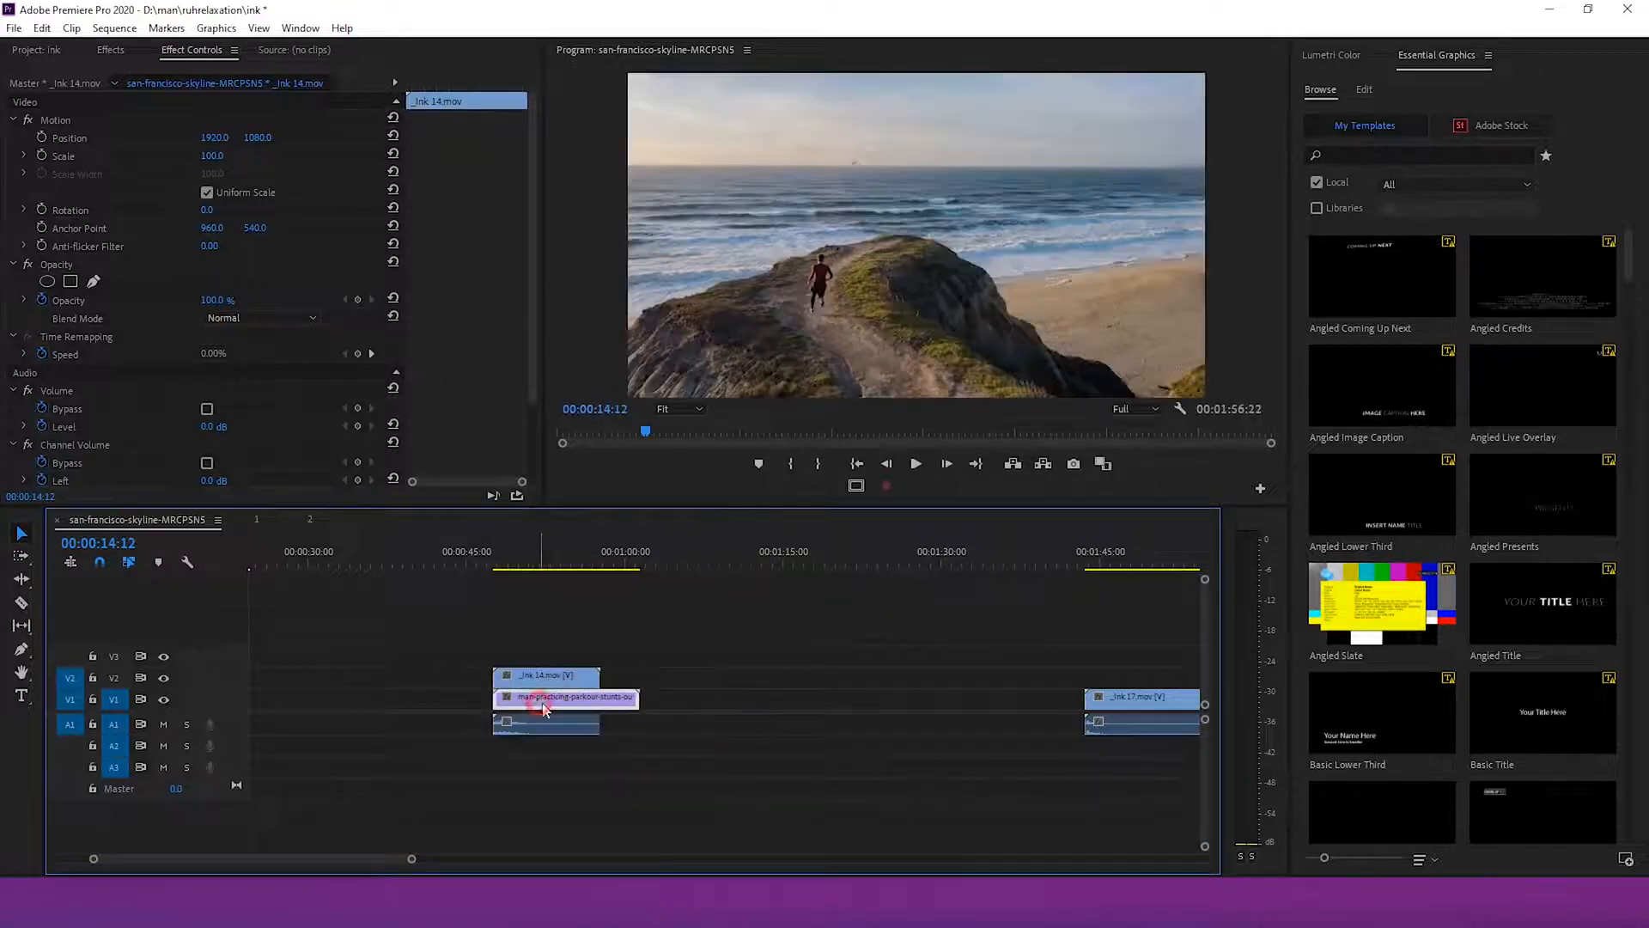
# Apply the Track Matte Key effect to the man-practicing-parkour-stunts-out clip
pyautogui.click(110, 49)
pyautogui.click(86, 200)
pyautogui.moveTo(86, 199); pyautogui.dragTo(532, 698)
pyautogui.click(203, 52)
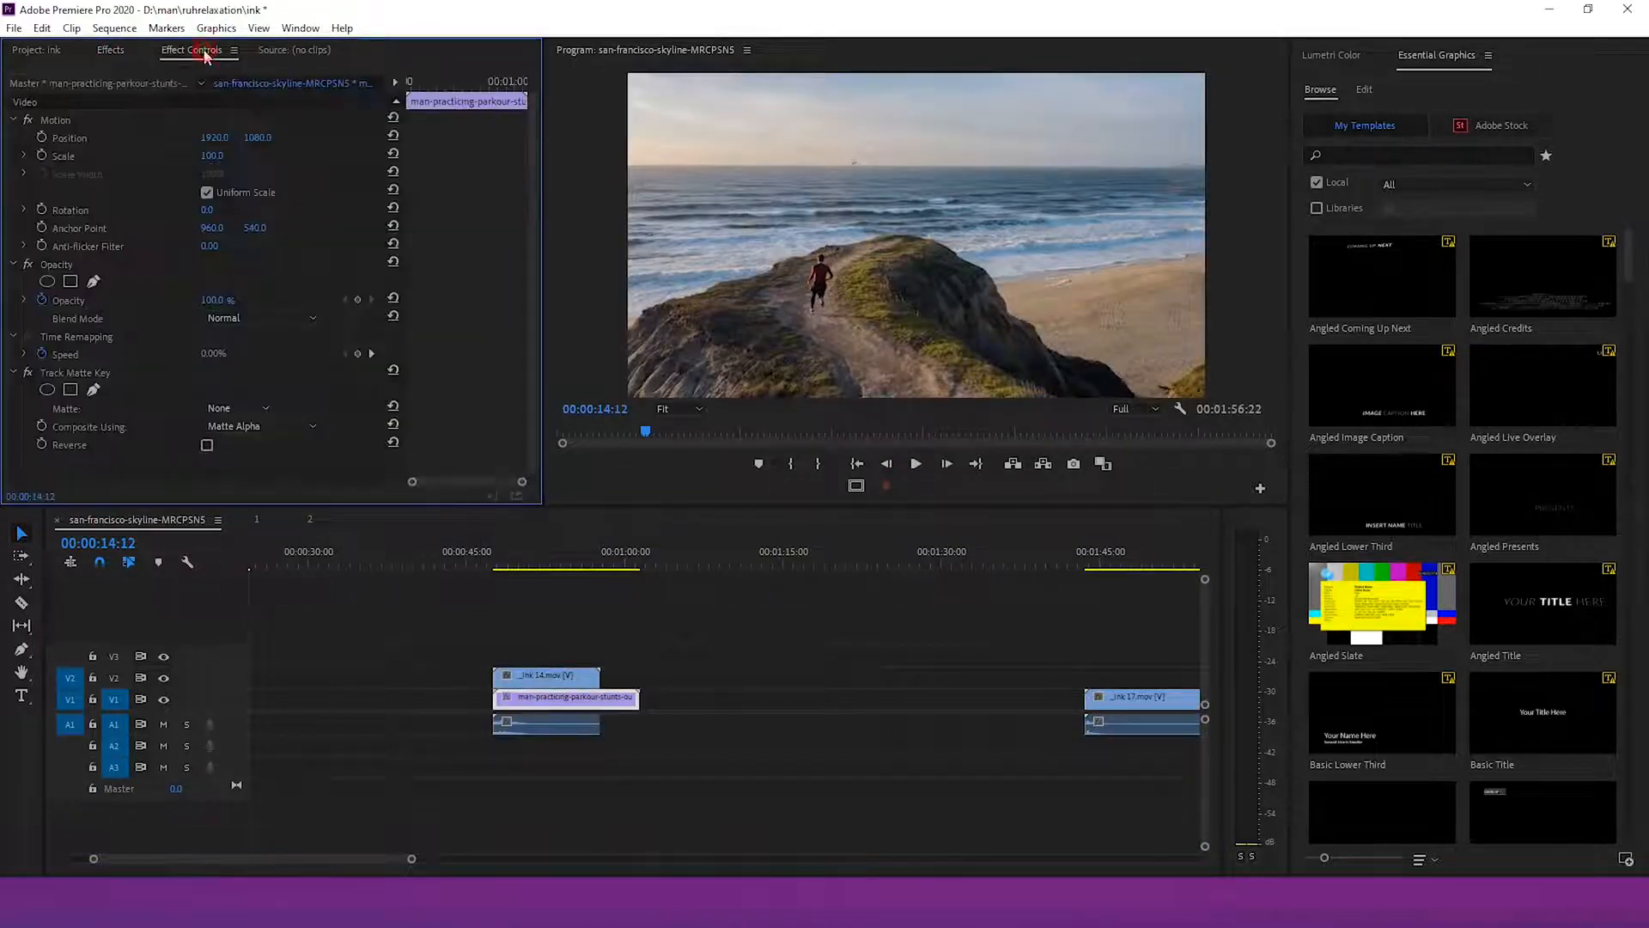
# Set the parkour clip's Track Matte Key to matte Video 2 with Matte Luma compositing, reversed
pyautogui.click(253, 412)
pyautogui.click(243, 467)
pyautogui.click(249, 428)
pyautogui.click(249, 462)
# Set the _ink 14 clip's scale to 200
pyautogui.click(533, 675)
pyautogui.click(528, 563)
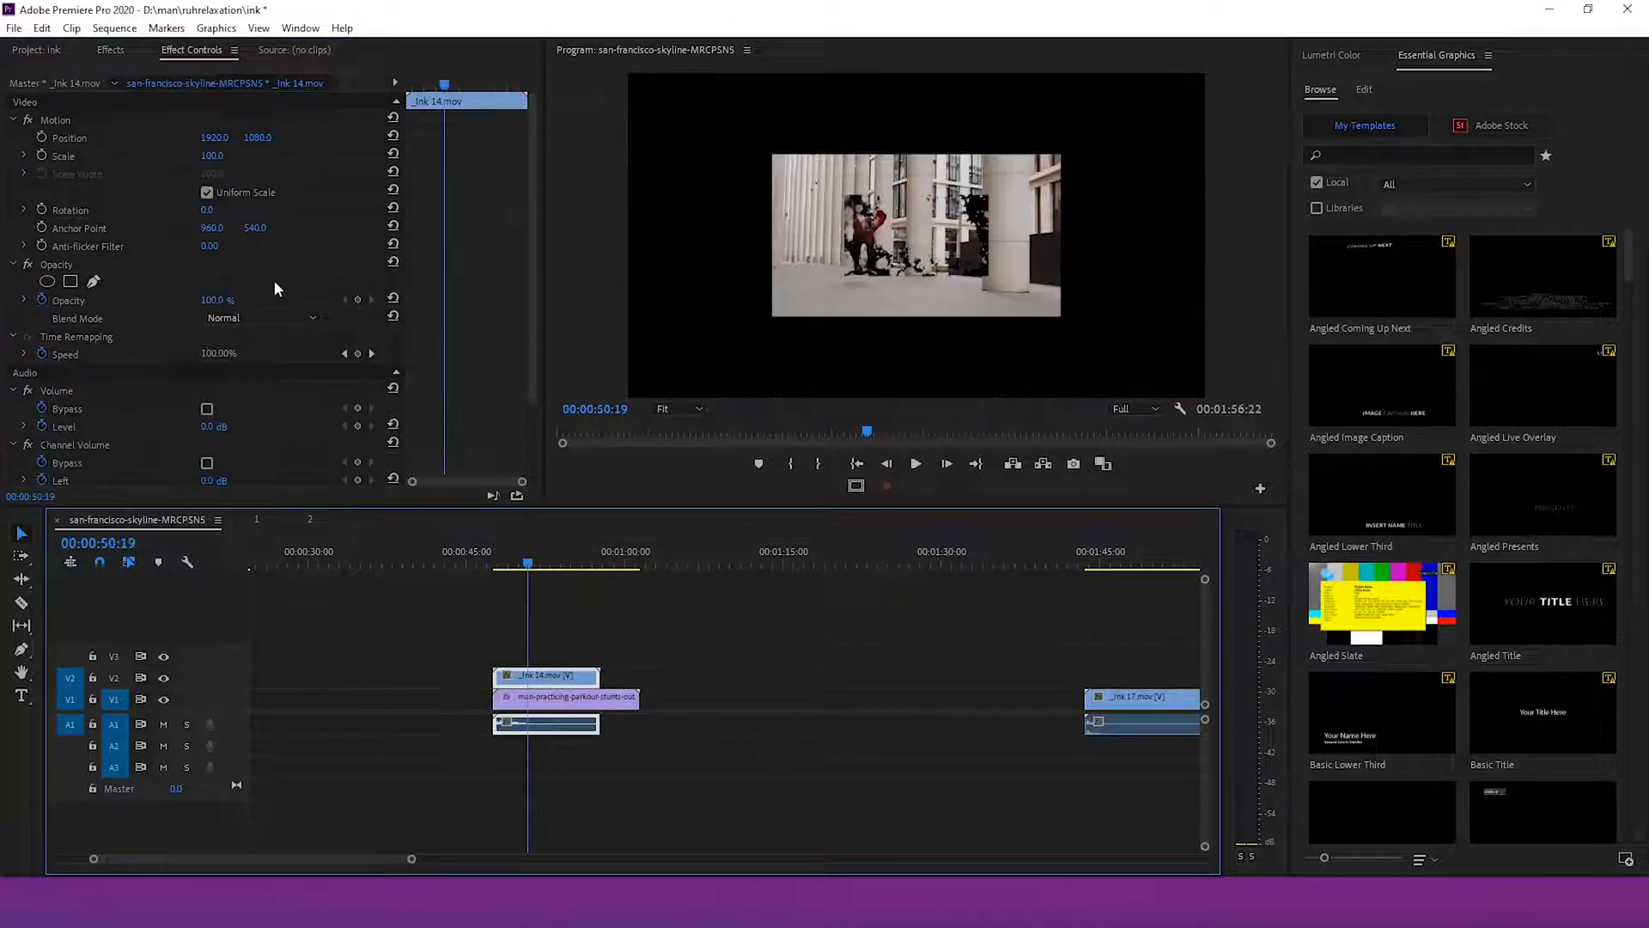
pyautogui.click(212, 157)
pyautogui.write('200')
pyautogui.press('Return')
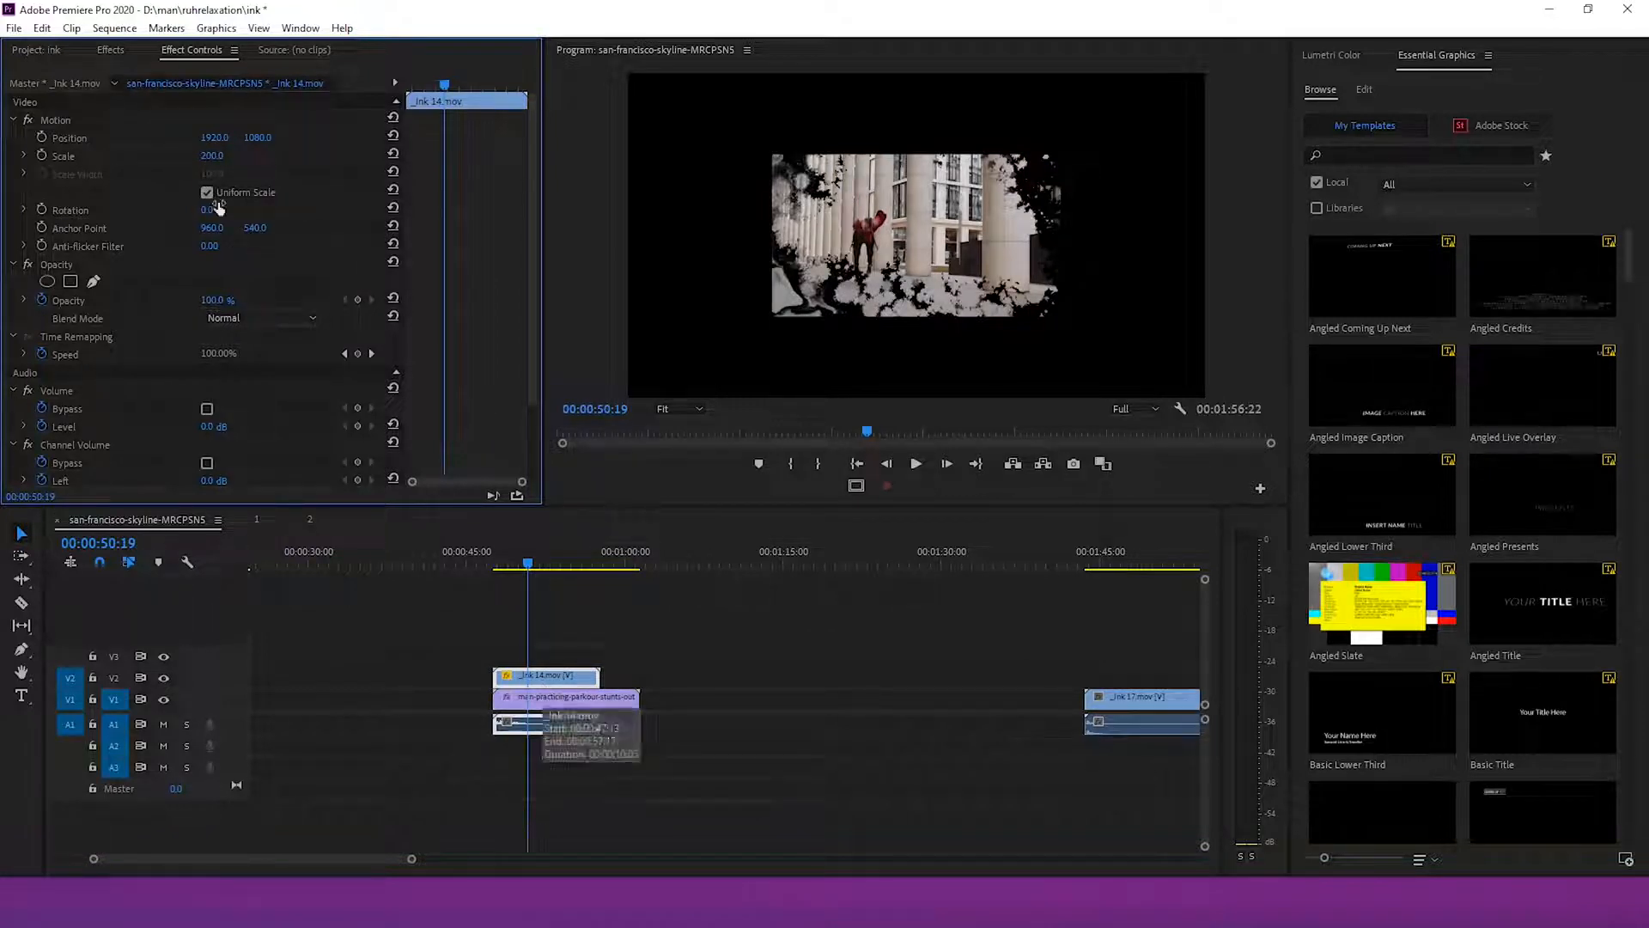
pyautogui.moveTo(210, 157); pyautogui.dragTo(353, 156)
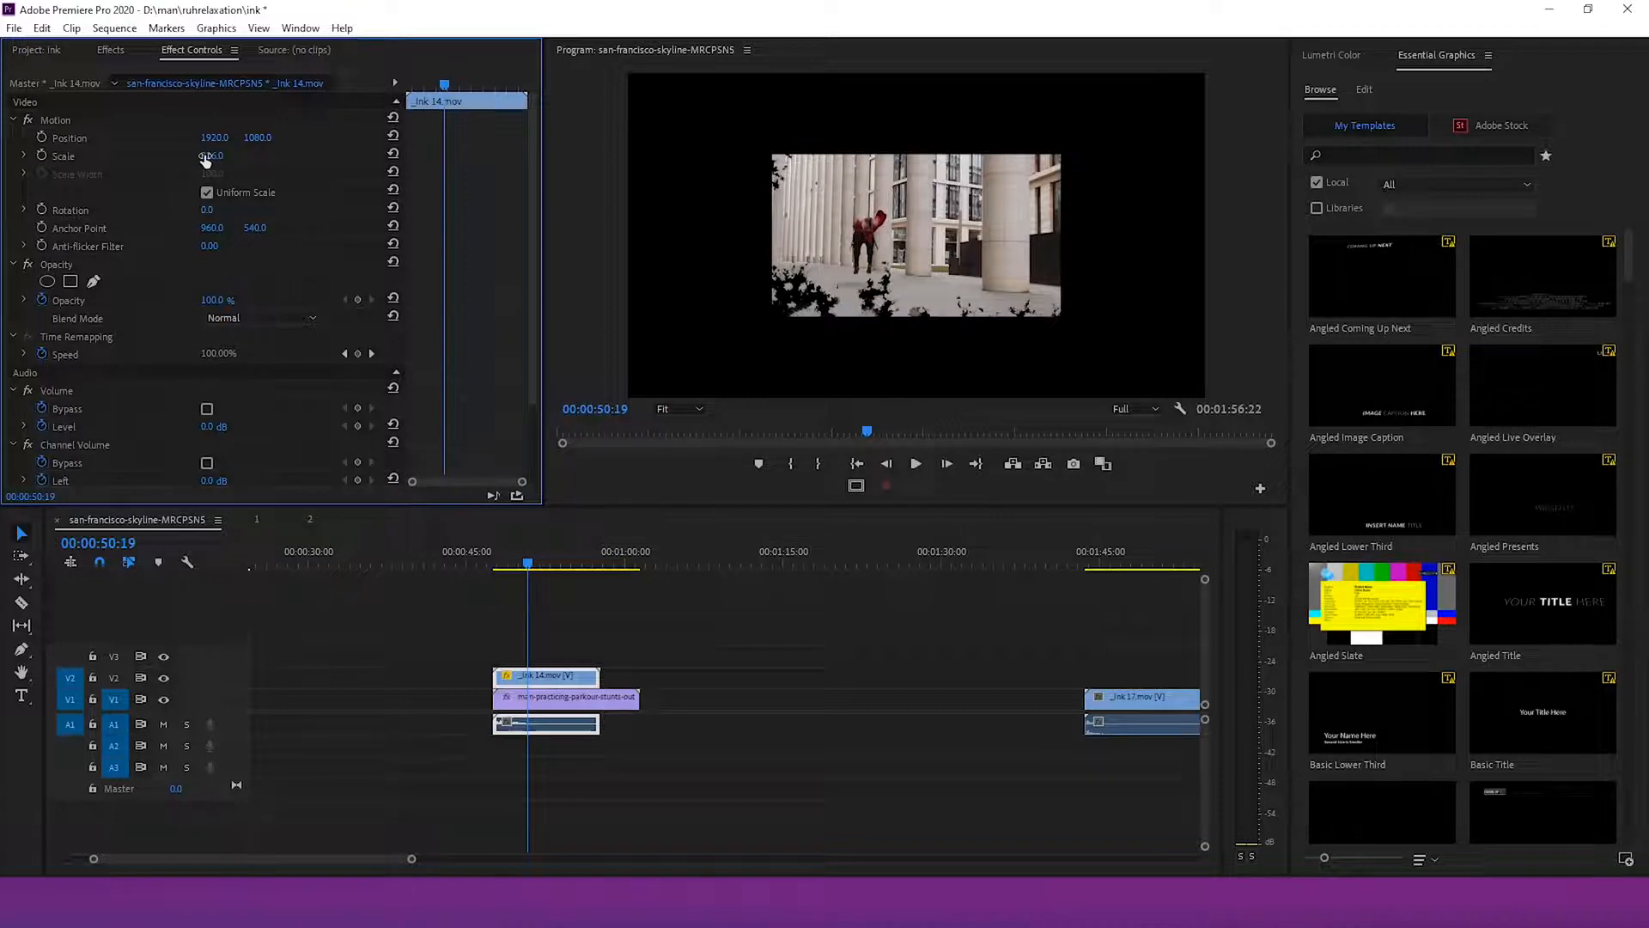
# Set the man-practicing-parkour-stunts-out clip's scale to 200
pyautogui.click(550, 697)
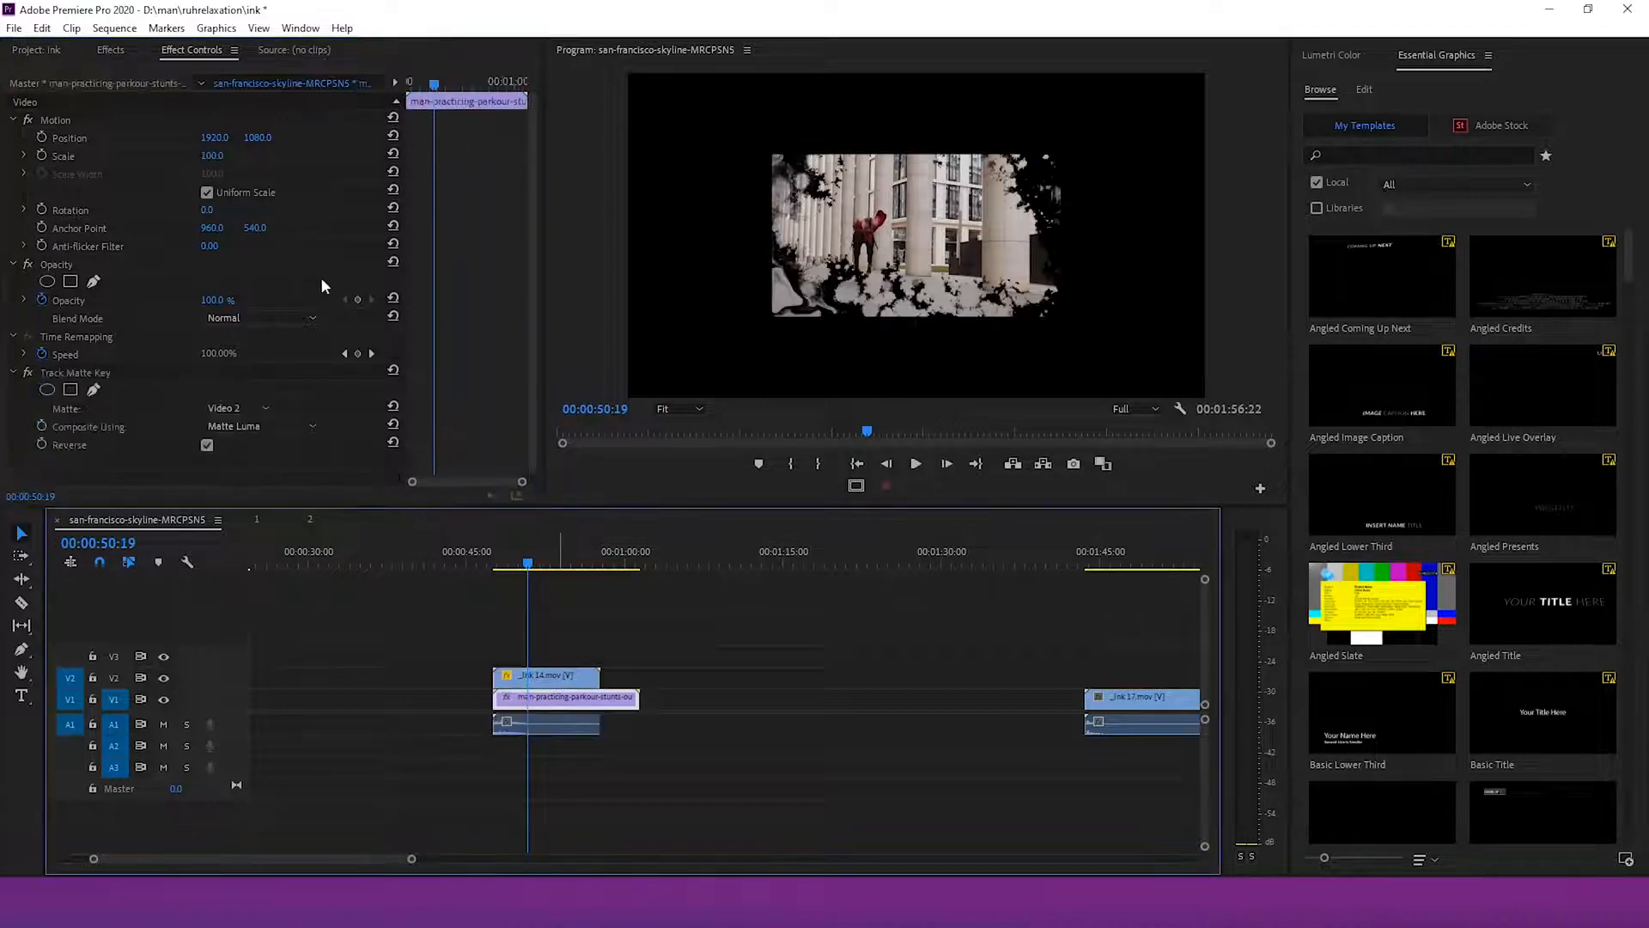
pyautogui.click(220, 156)
pyautogui.write('200')
pyautogui.press('Return')
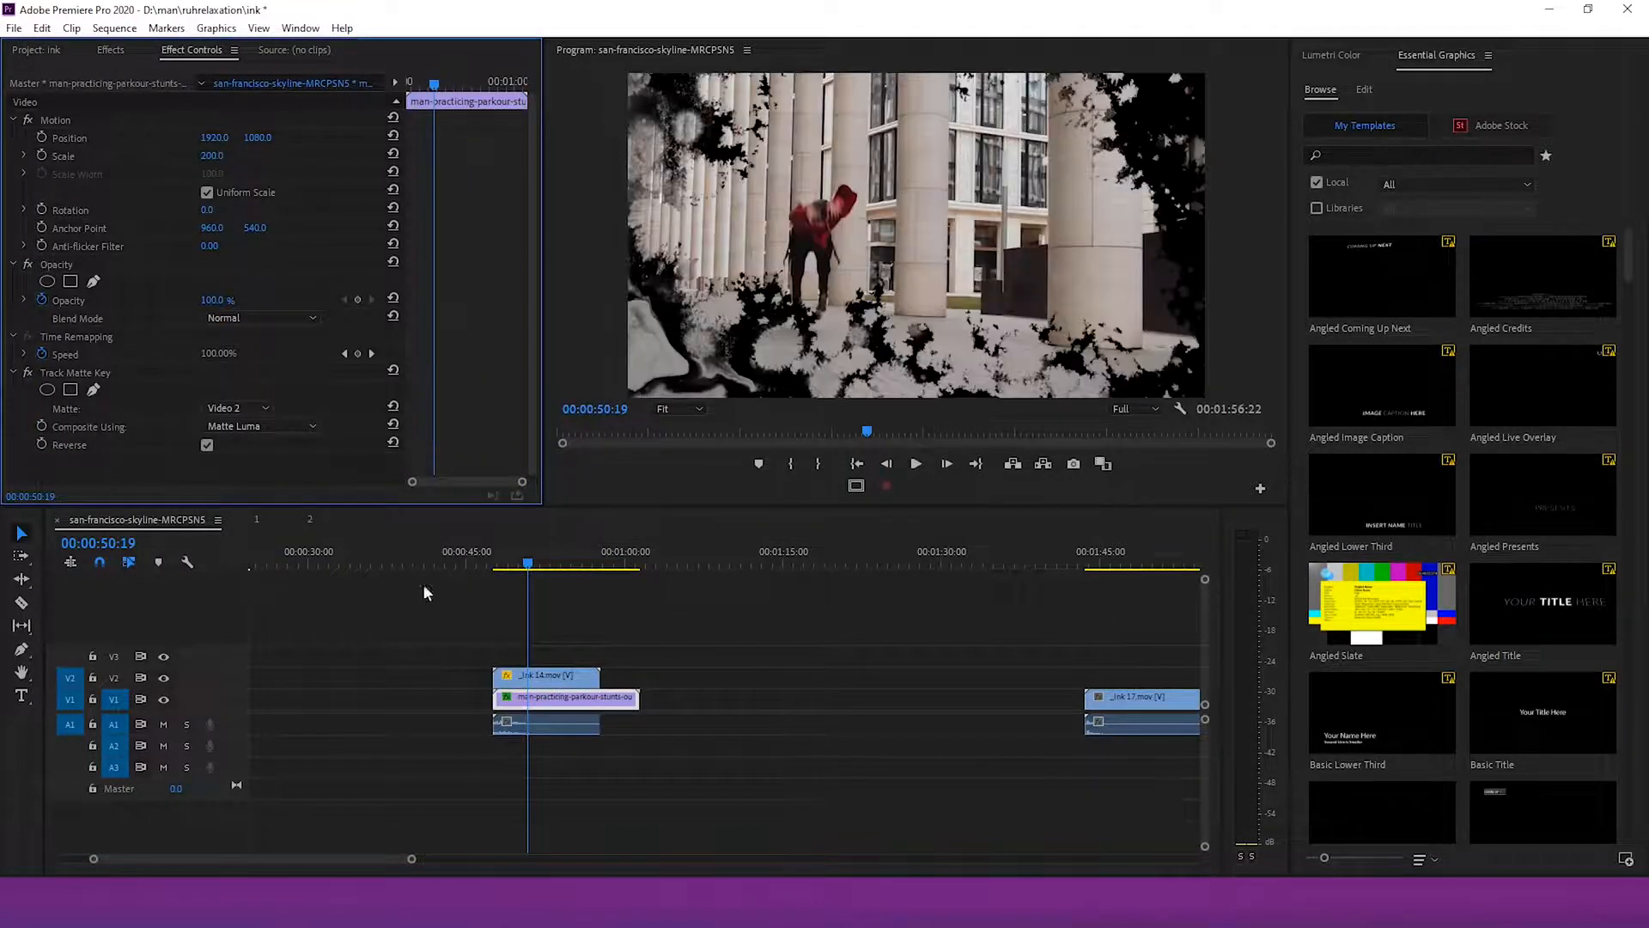
# Keyframe the _ink 14 clip's scale to grow from 200 to about 343 toward its end
pyautogui.moveTo(528, 563)
pyautogui.mouseDown()
pyautogui.moveTo(496, 563)
pyautogui.moveTo(510, 569)
pyautogui.mouseUp()
pyautogui.click(526, 677)
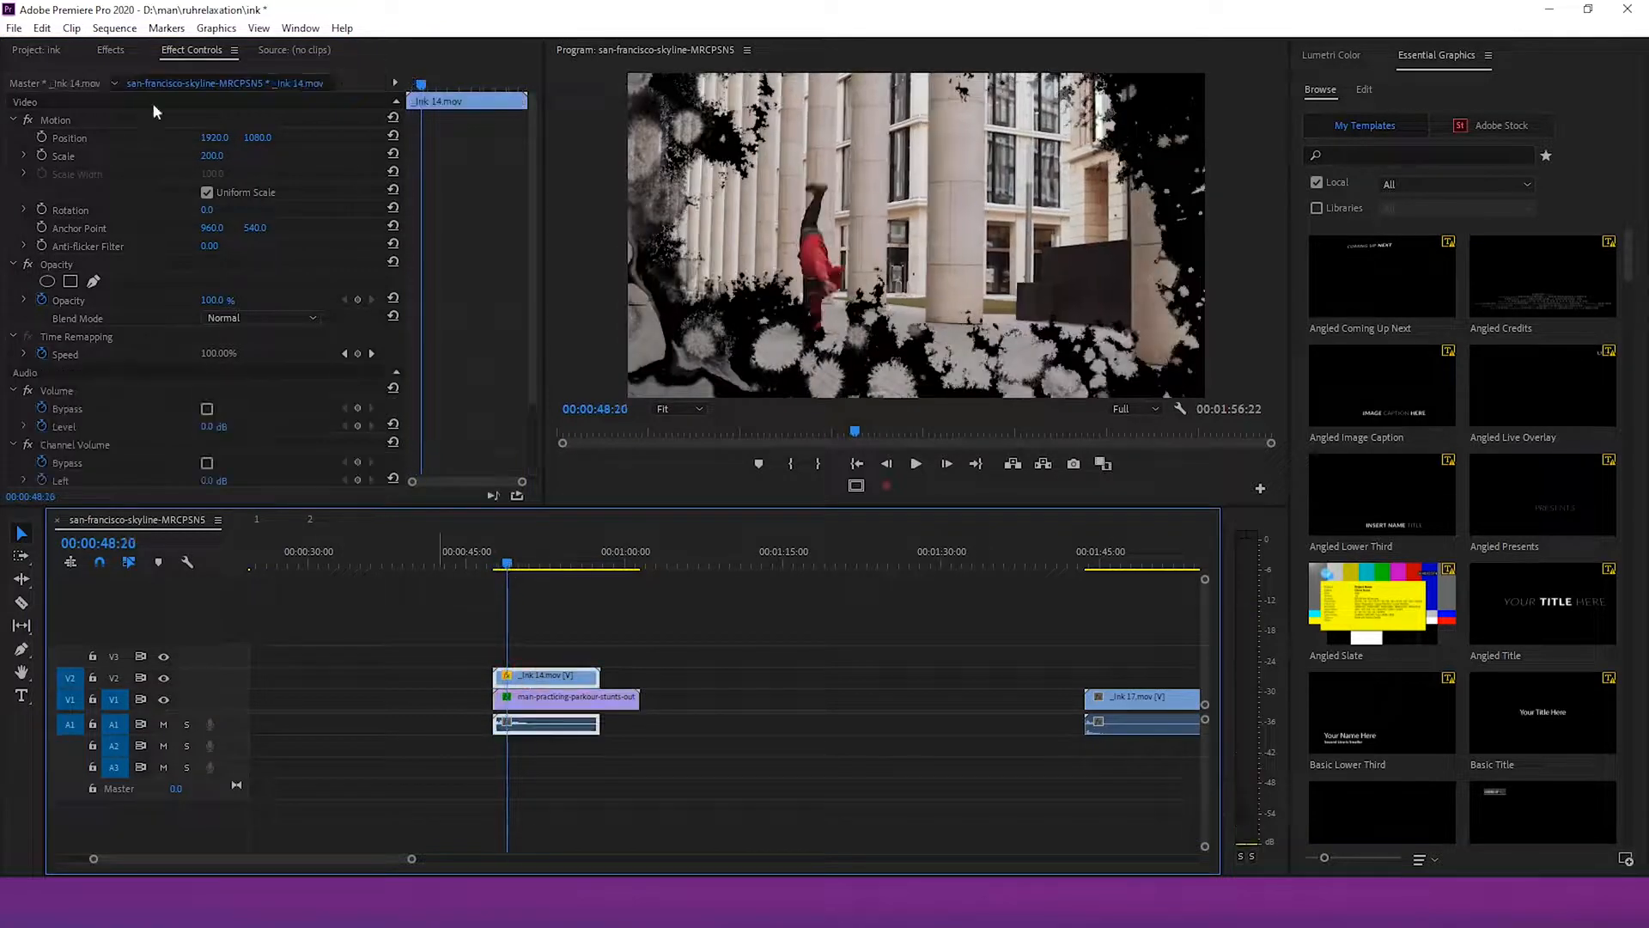
pyautogui.click(40, 156)
pyautogui.moveTo(516, 569); pyautogui.dragTo(564, 567)
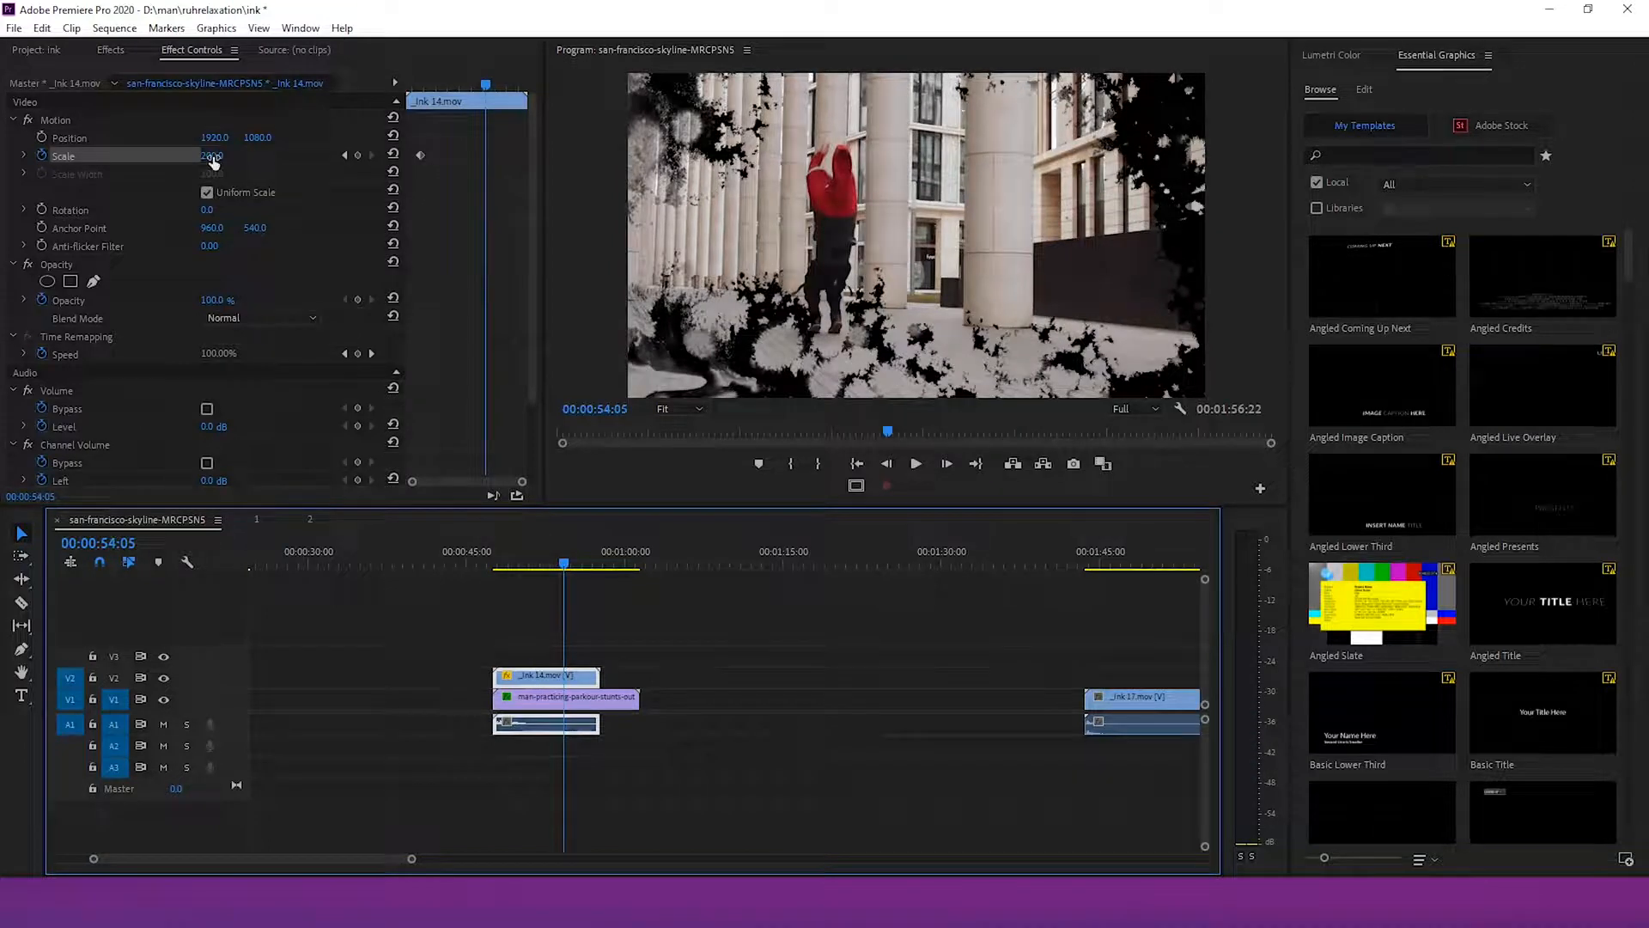
pyautogui.moveTo(213, 156); pyautogui.dragTo(336, 156)
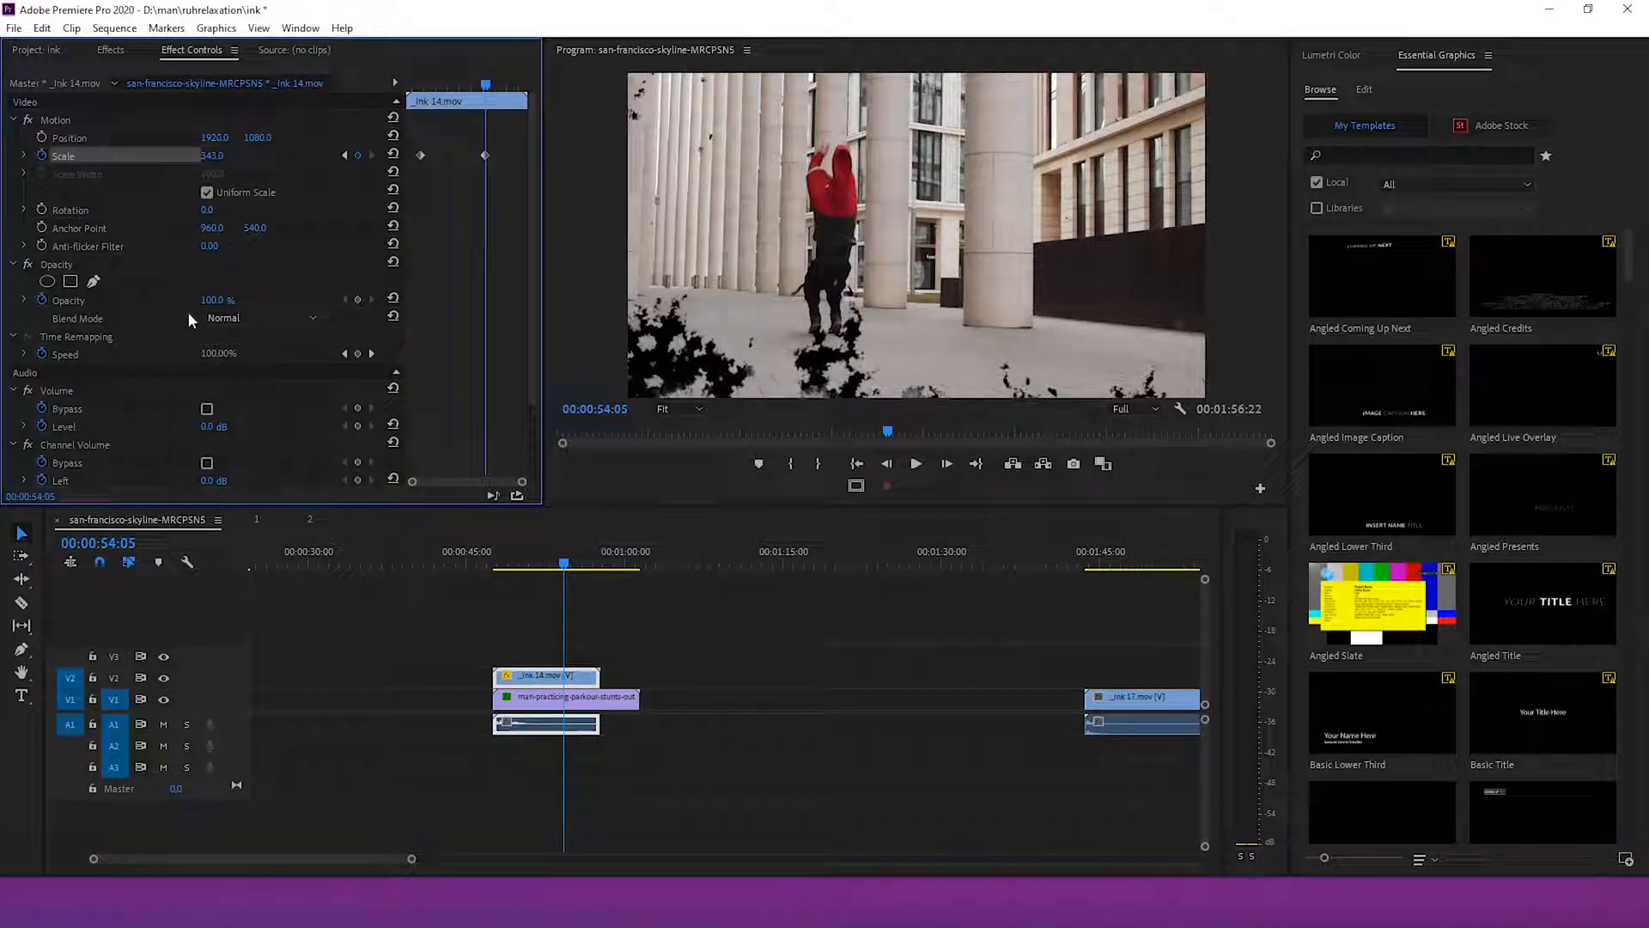
# Keyframe the _ink 14 clip's opacity to fade from 100% to 0% at its end
pyautogui.moveTo(213, 300); pyautogui.dragTo(127, 301)
pyautogui.moveTo(485, 86); pyautogui.dragTo(466, 87)
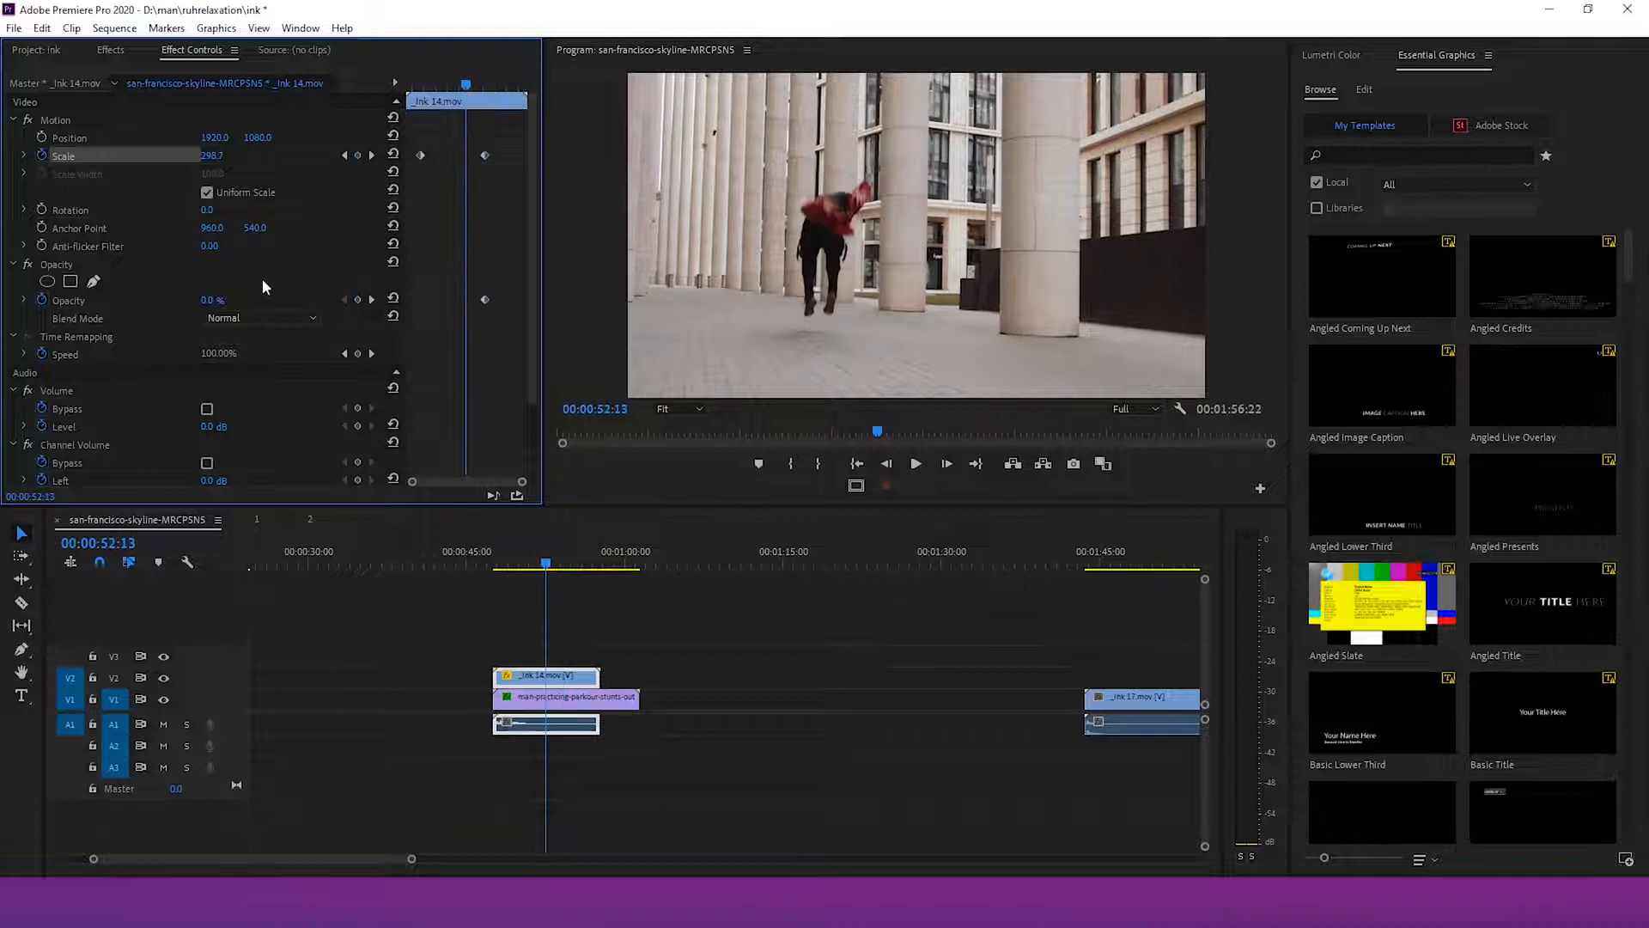
pyautogui.moveTo(208, 300); pyautogui.dragTo(254, 303)
# Shift the _ink 14 clip's first scale keyframe slightly earlier
pyautogui.moveTo(565, 574); pyautogui.dragTo(508, 569)
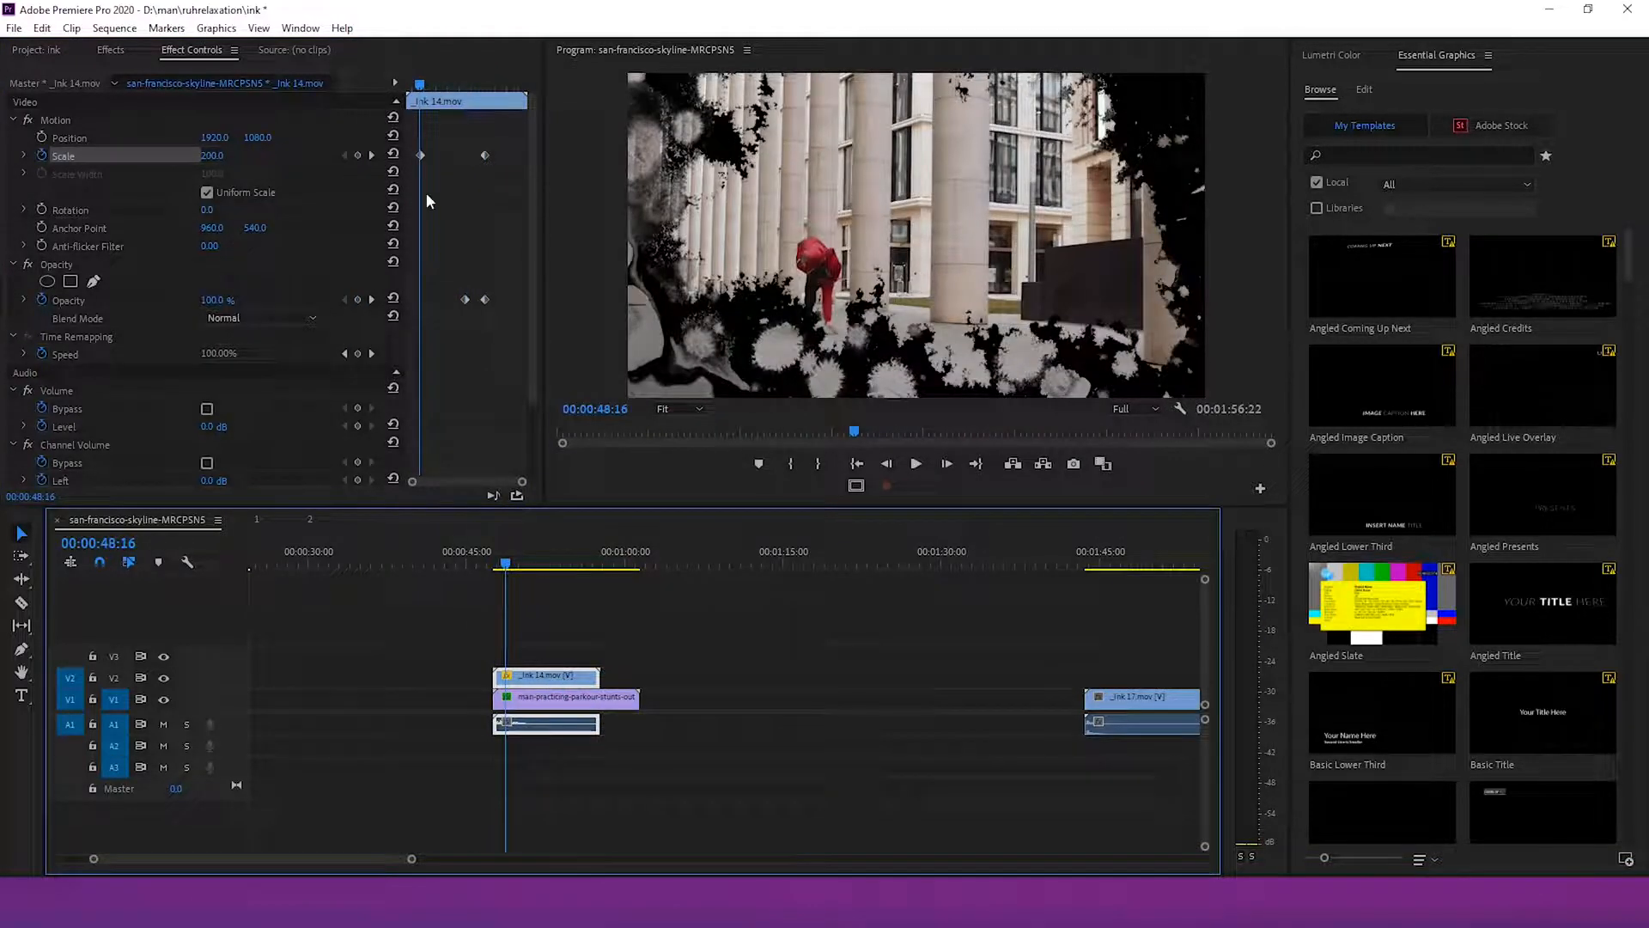
pyautogui.moveTo(420, 156); pyautogui.dragTo(416, 156)
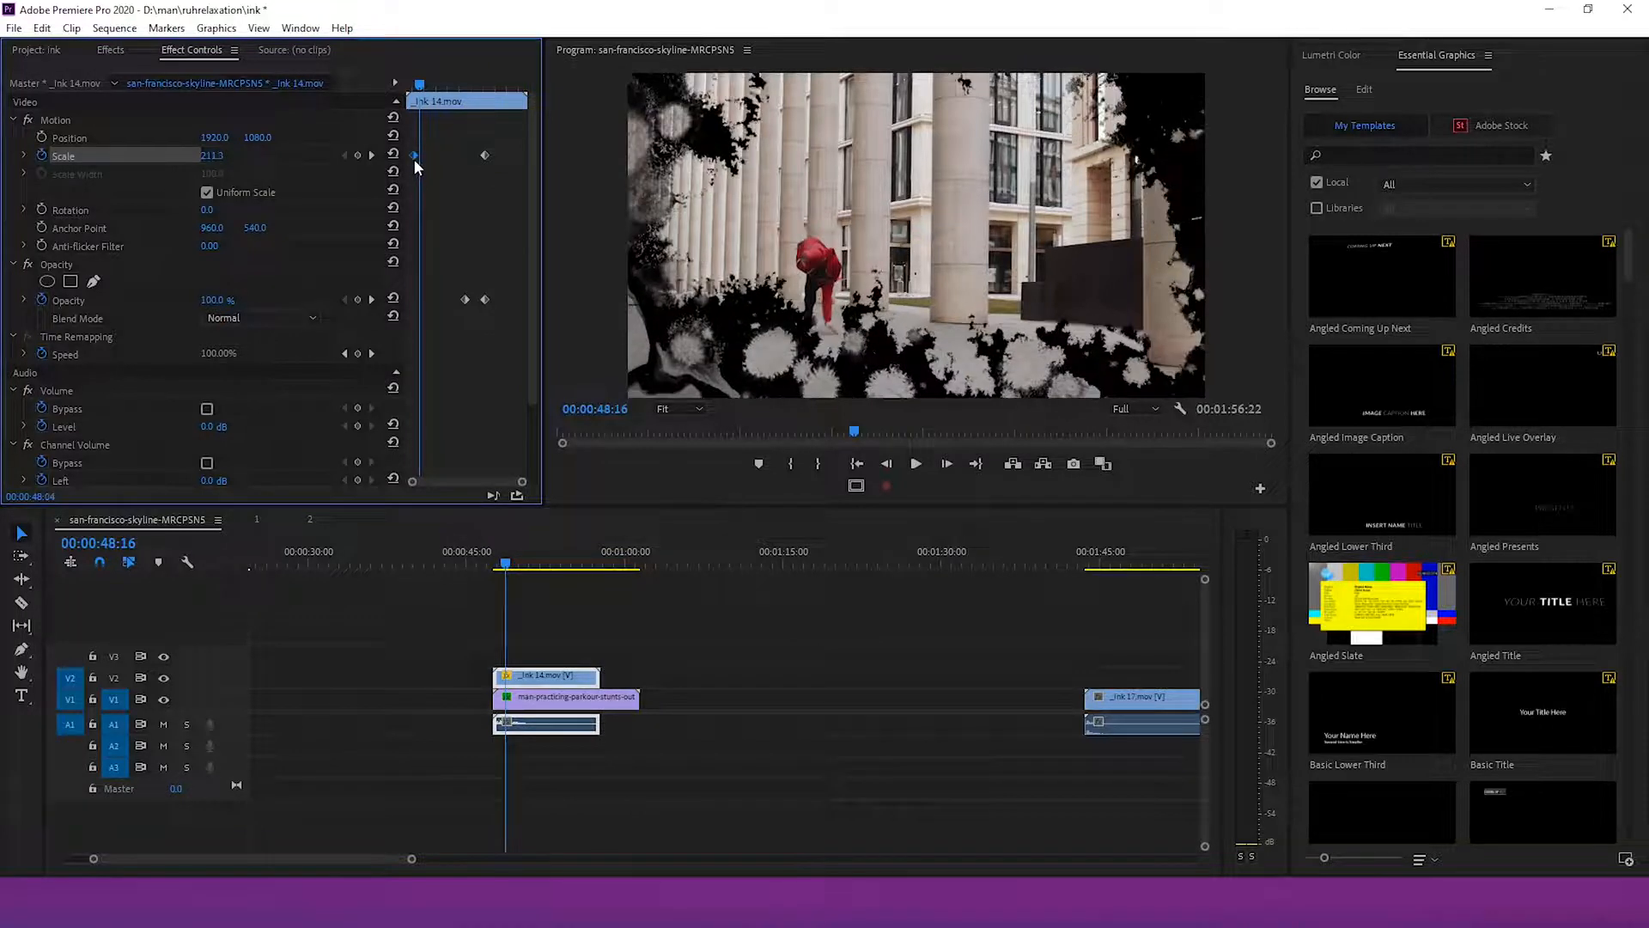
# Nest the _ink 14 and parkour clips into a nested sequence named 3
pyautogui.moveTo(504, 569); pyautogui.dragTo(568, 593)
pyautogui.moveTo(530, 728); pyautogui.dragTo(529, 730)
pyautogui.rightClick(529, 730)
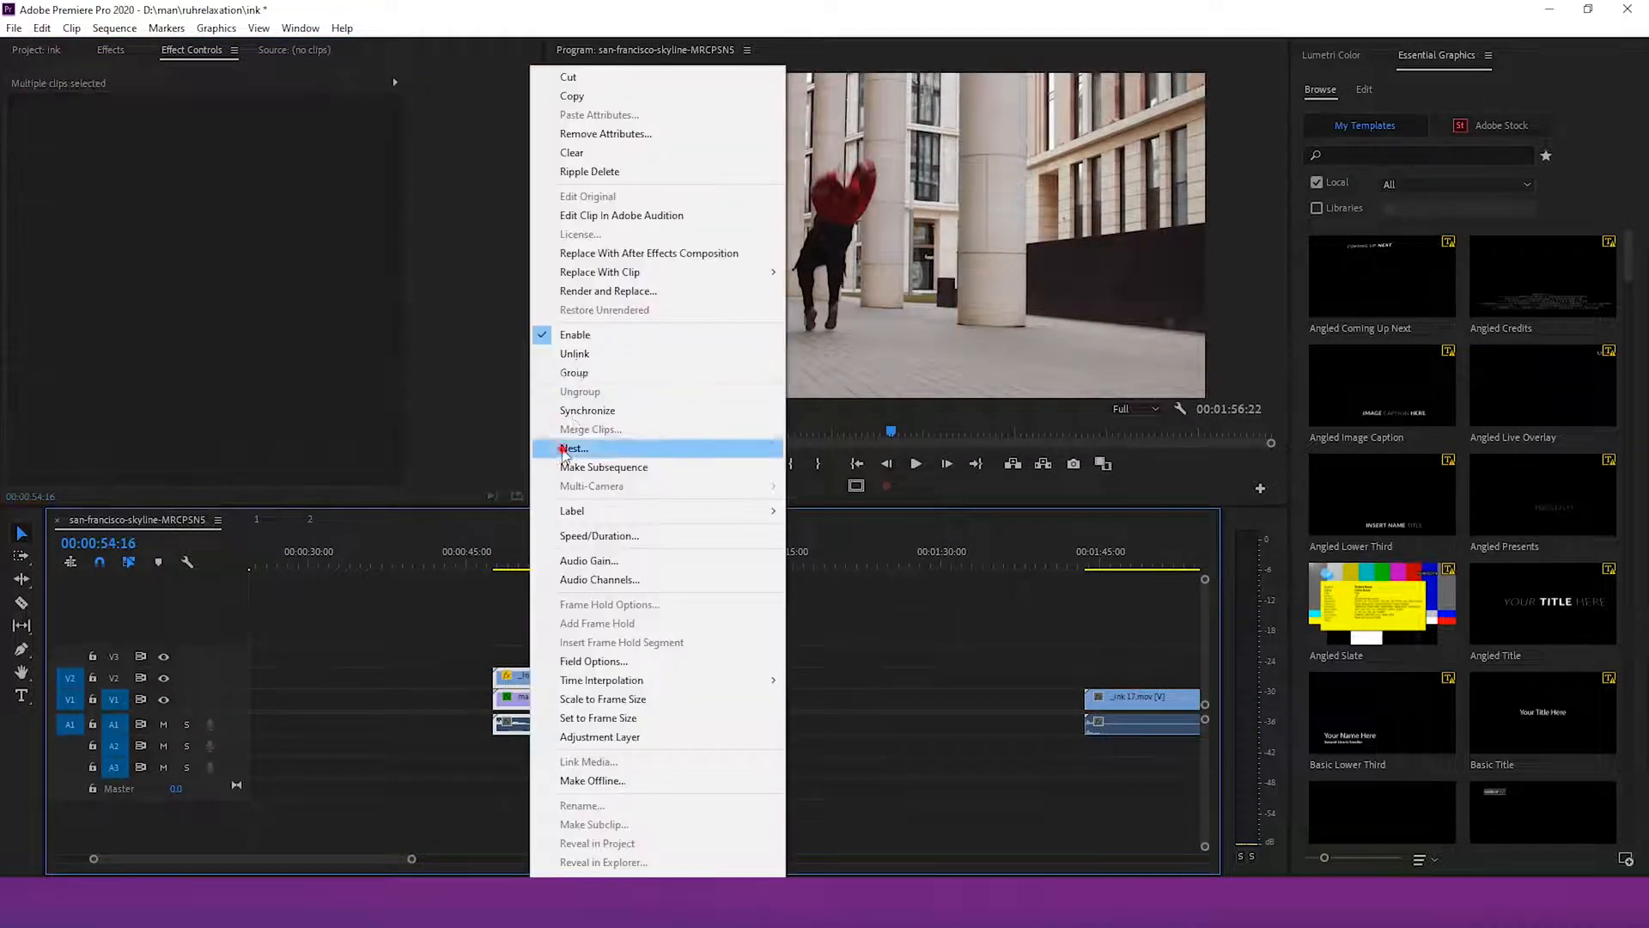
pyautogui.click(563, 448)
pyautogui.write('3')
pyautogui.click(776, 473)
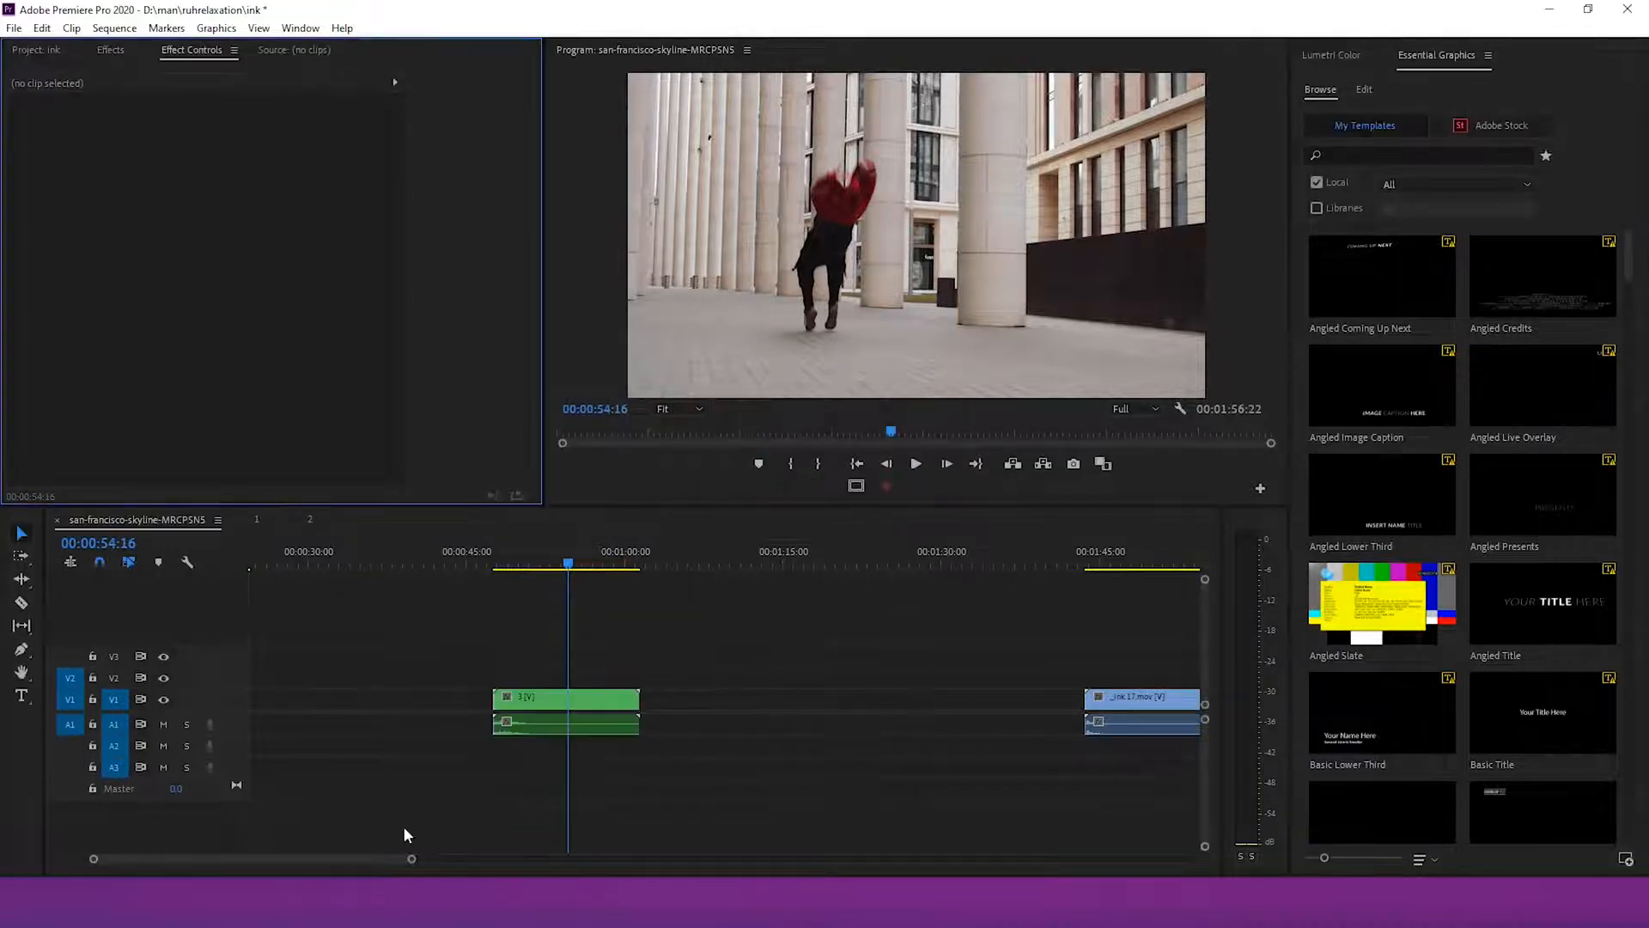
# Move nested sequence 3 onto V4 so it overlaps the end of nested clip 2
pyautogui.moveTo(416, 857); pyautogui.dragTo(525, 859)
pyautogui.moveTo(548, 707); pyautogui.dragTo(375, 637)
pyautogui.click(334, 558)
pyautogui.moveTo(335, 565); pyautogui.dragTo(365, 571)
# Place a copy of the san-francisco-skyline clip on V1 near 0:50 with the _ink 17 clip above it on V2
pyautogui.click(287, 702)
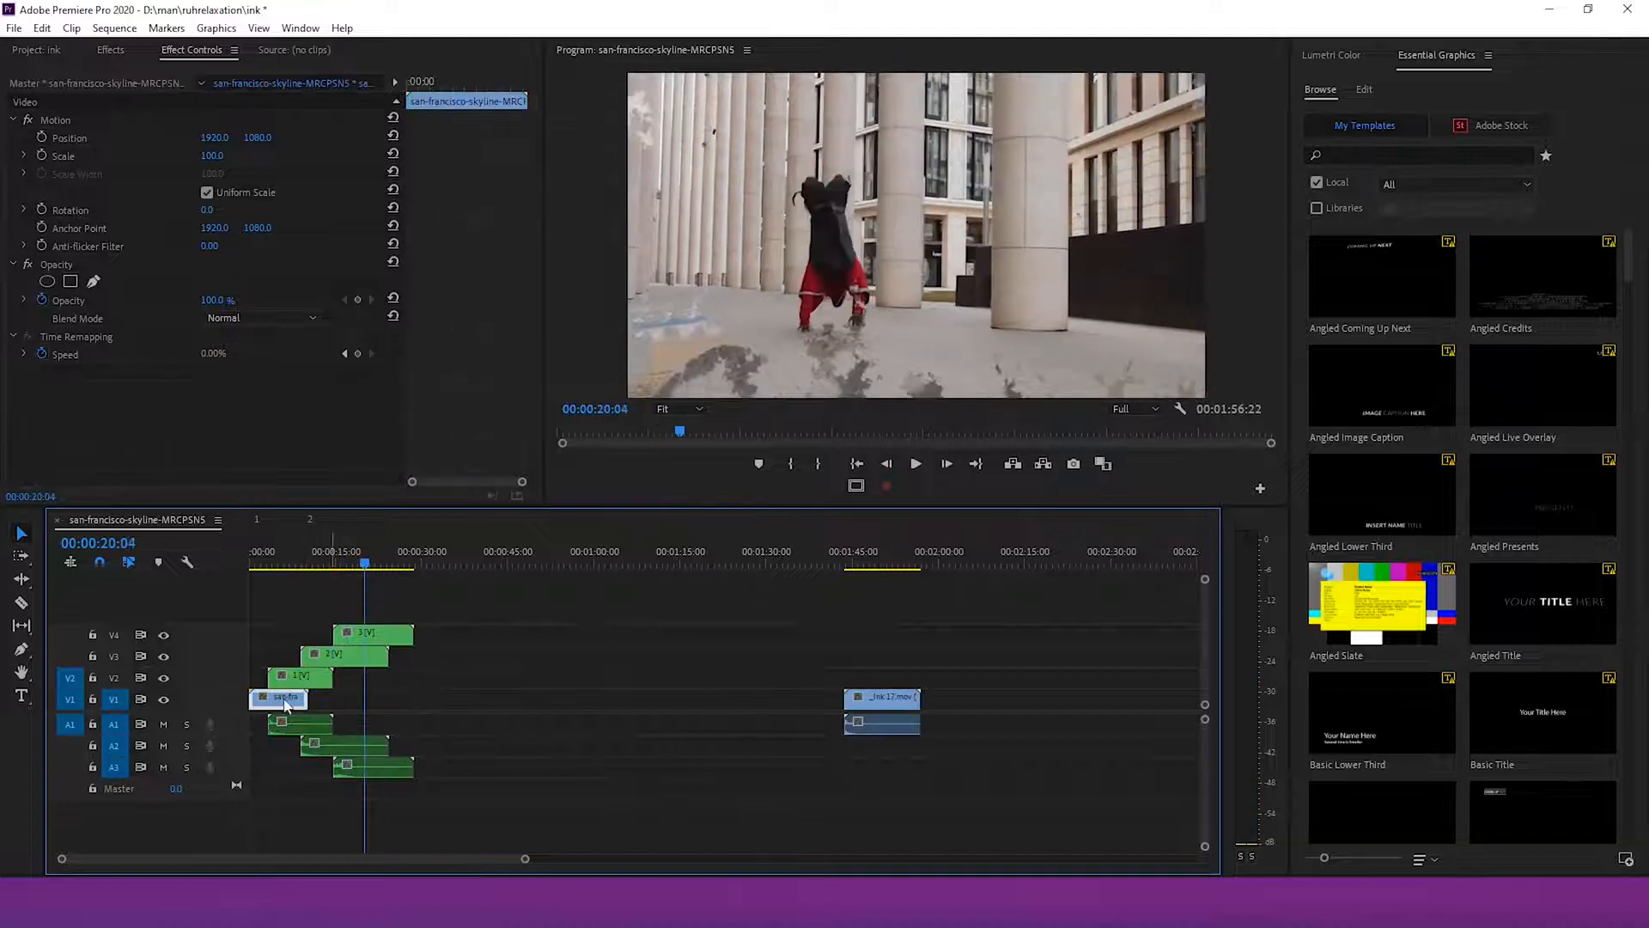
pyautogui.moveTo(273, 705); pyautogui.dragTo(545, 701)
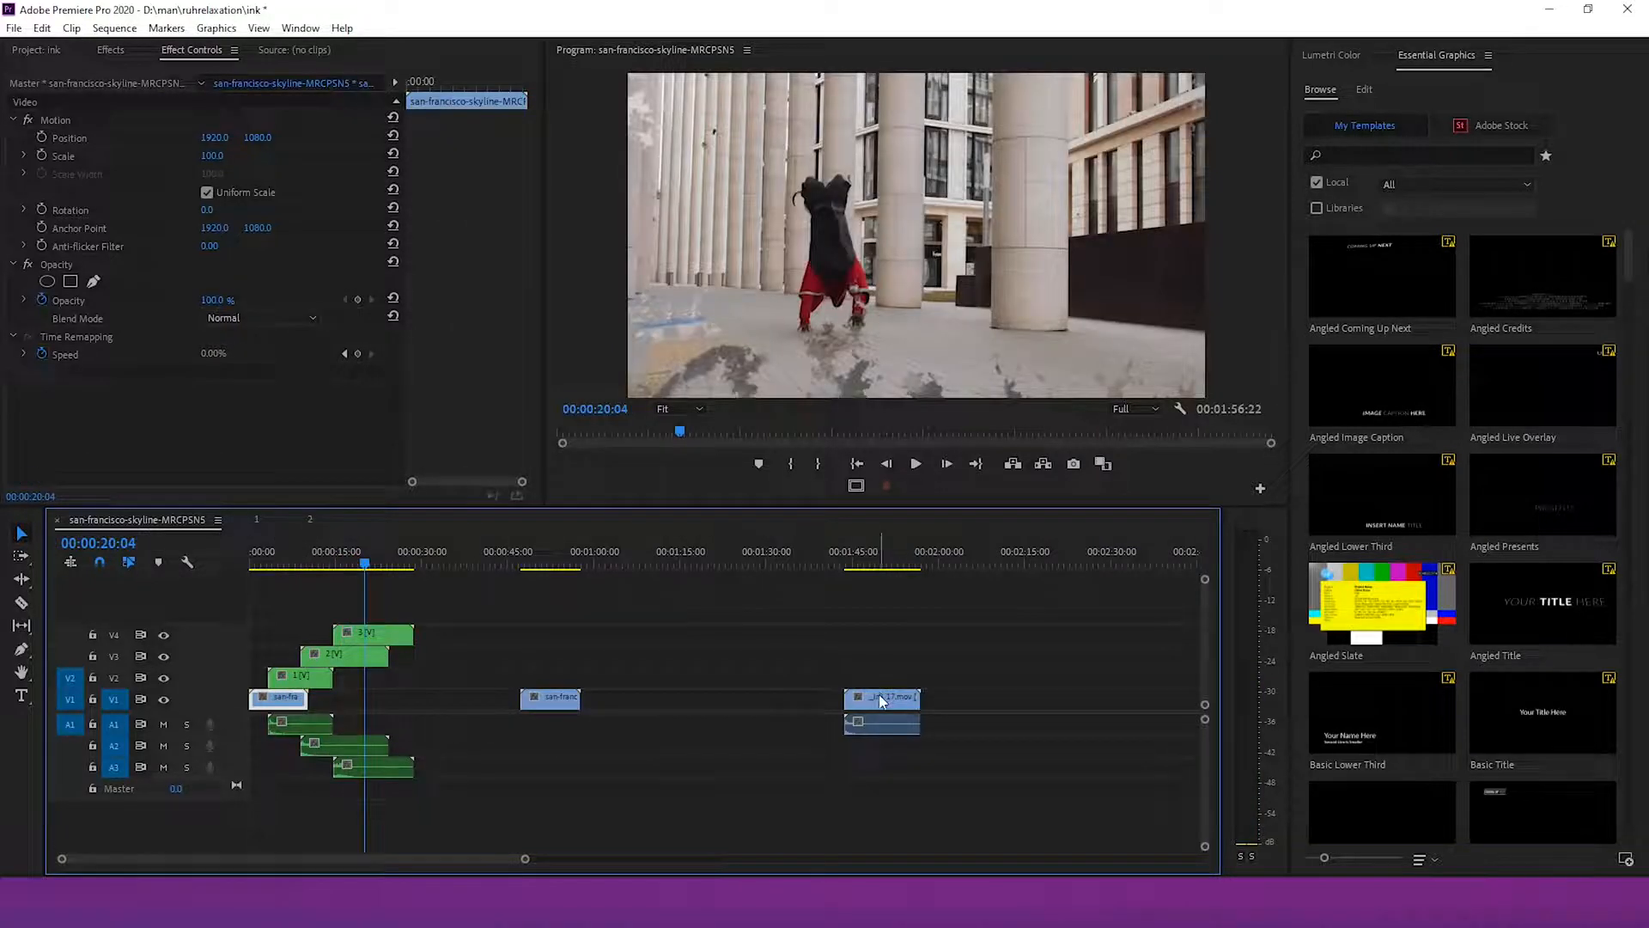
pyautogui.moveTo(879, 695); pyautogui.dragTo(550, 683)
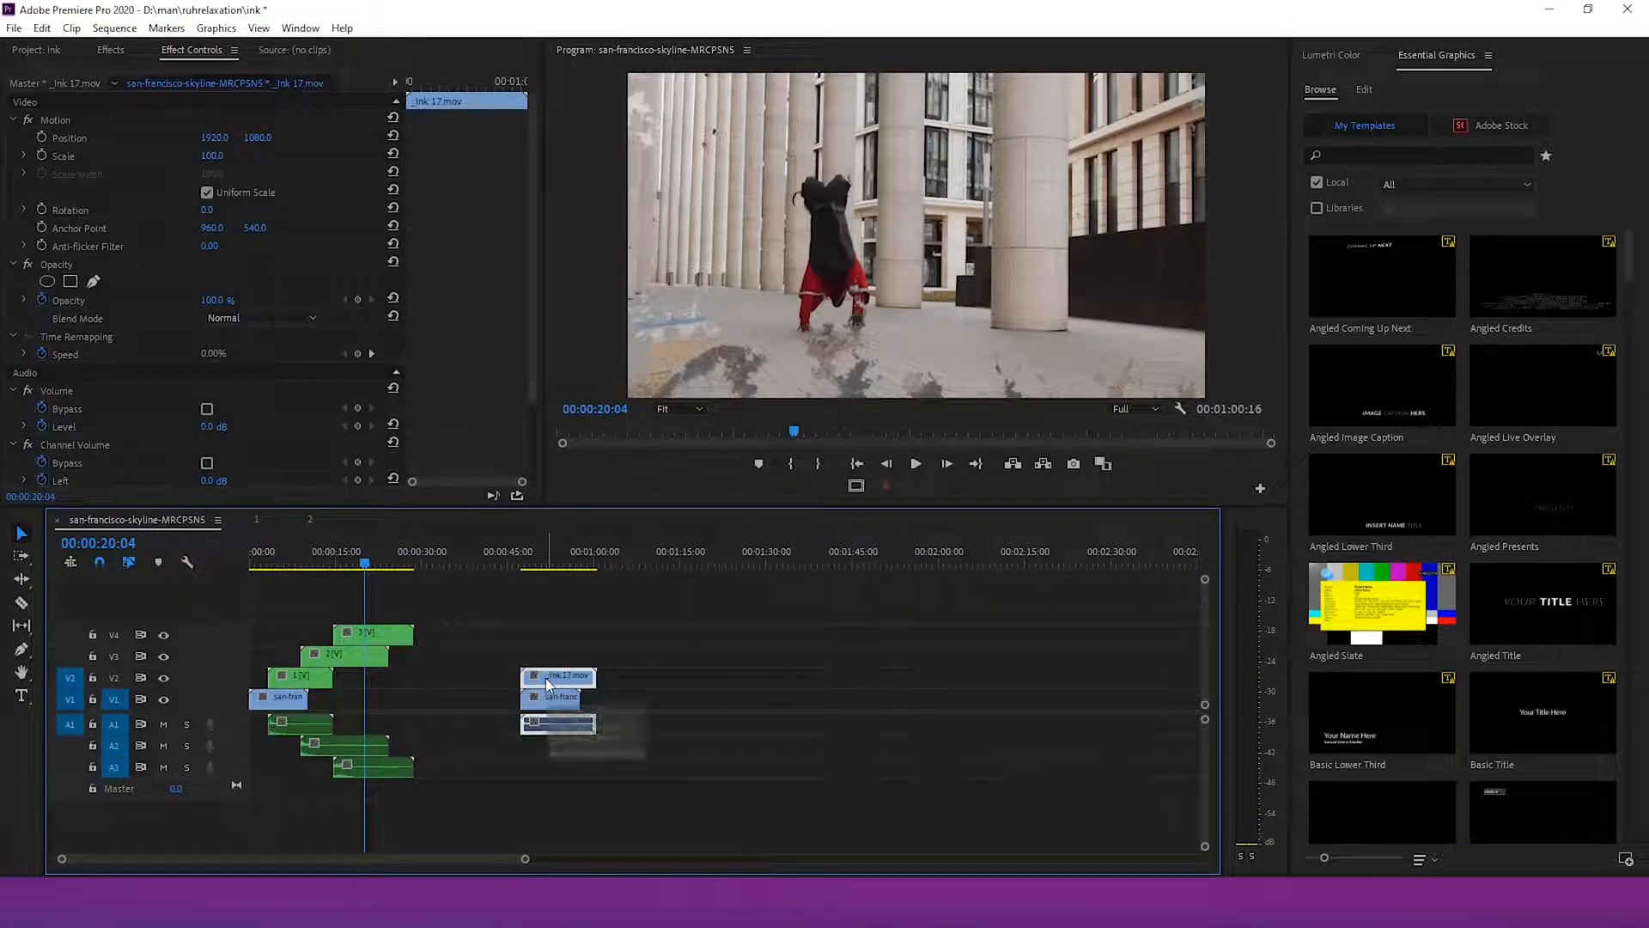
# Set the _ink 17 clip's scale to 200
pyautogui.click(541, 566)
pyautogui.click(214, 157)
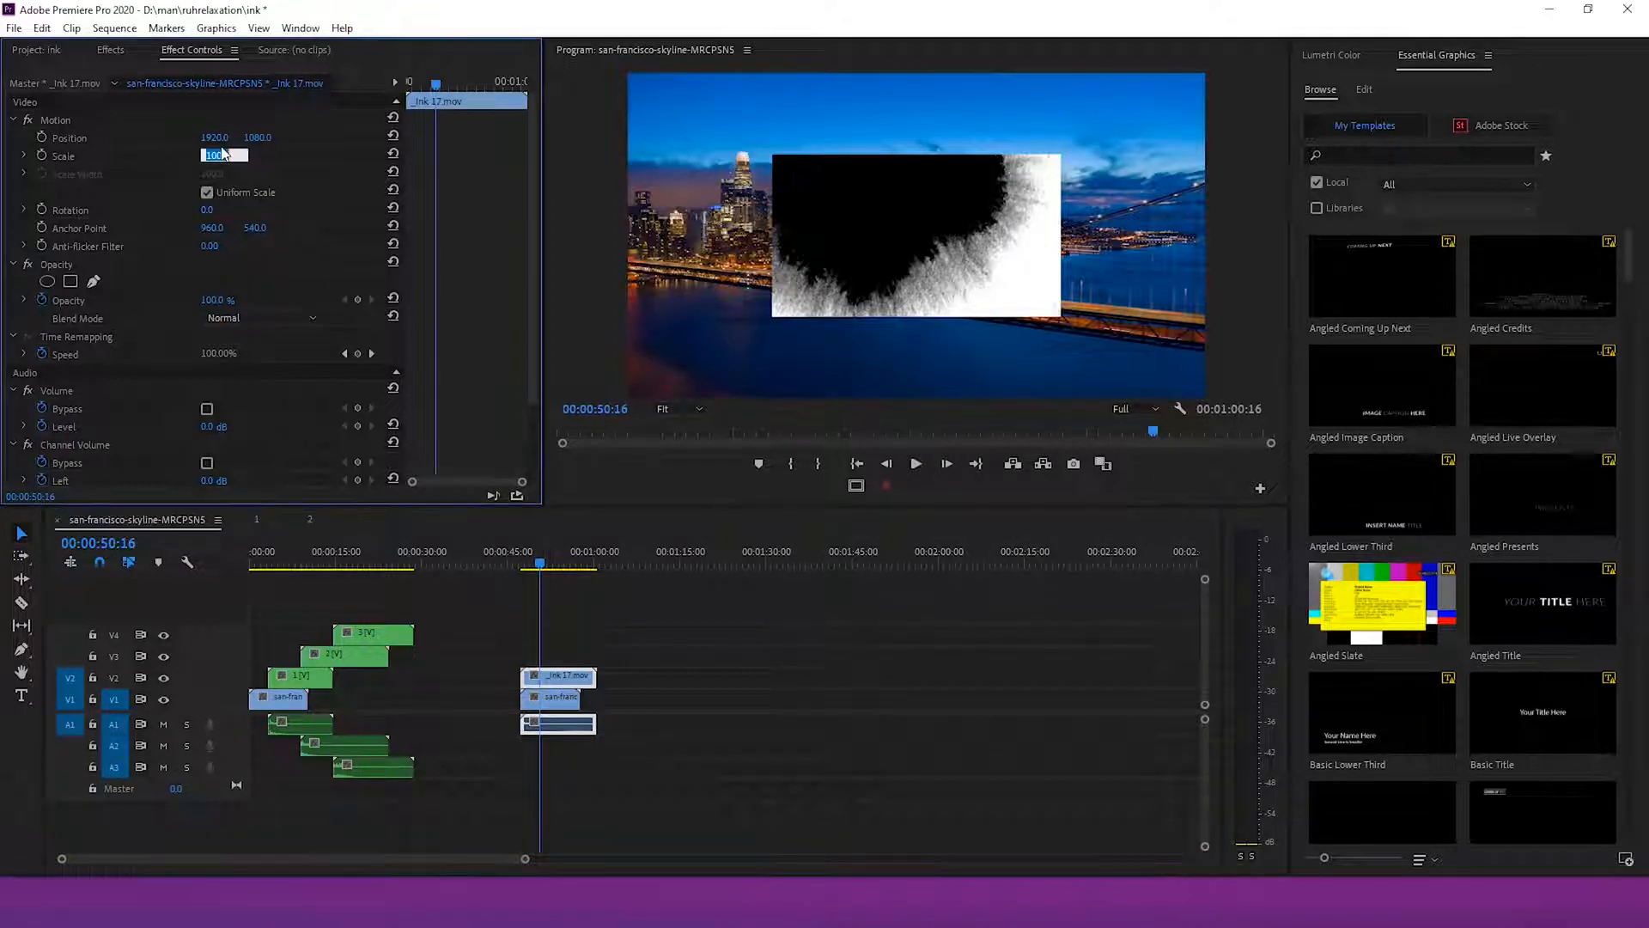
pyautogui.write('200')
pyautogui.press('Return')
# Apply Track Matte Key to the san-francisco-skyline copy with matte Video 2, Matte Luma compositing, reversed
pyautogui.click(554, 697)
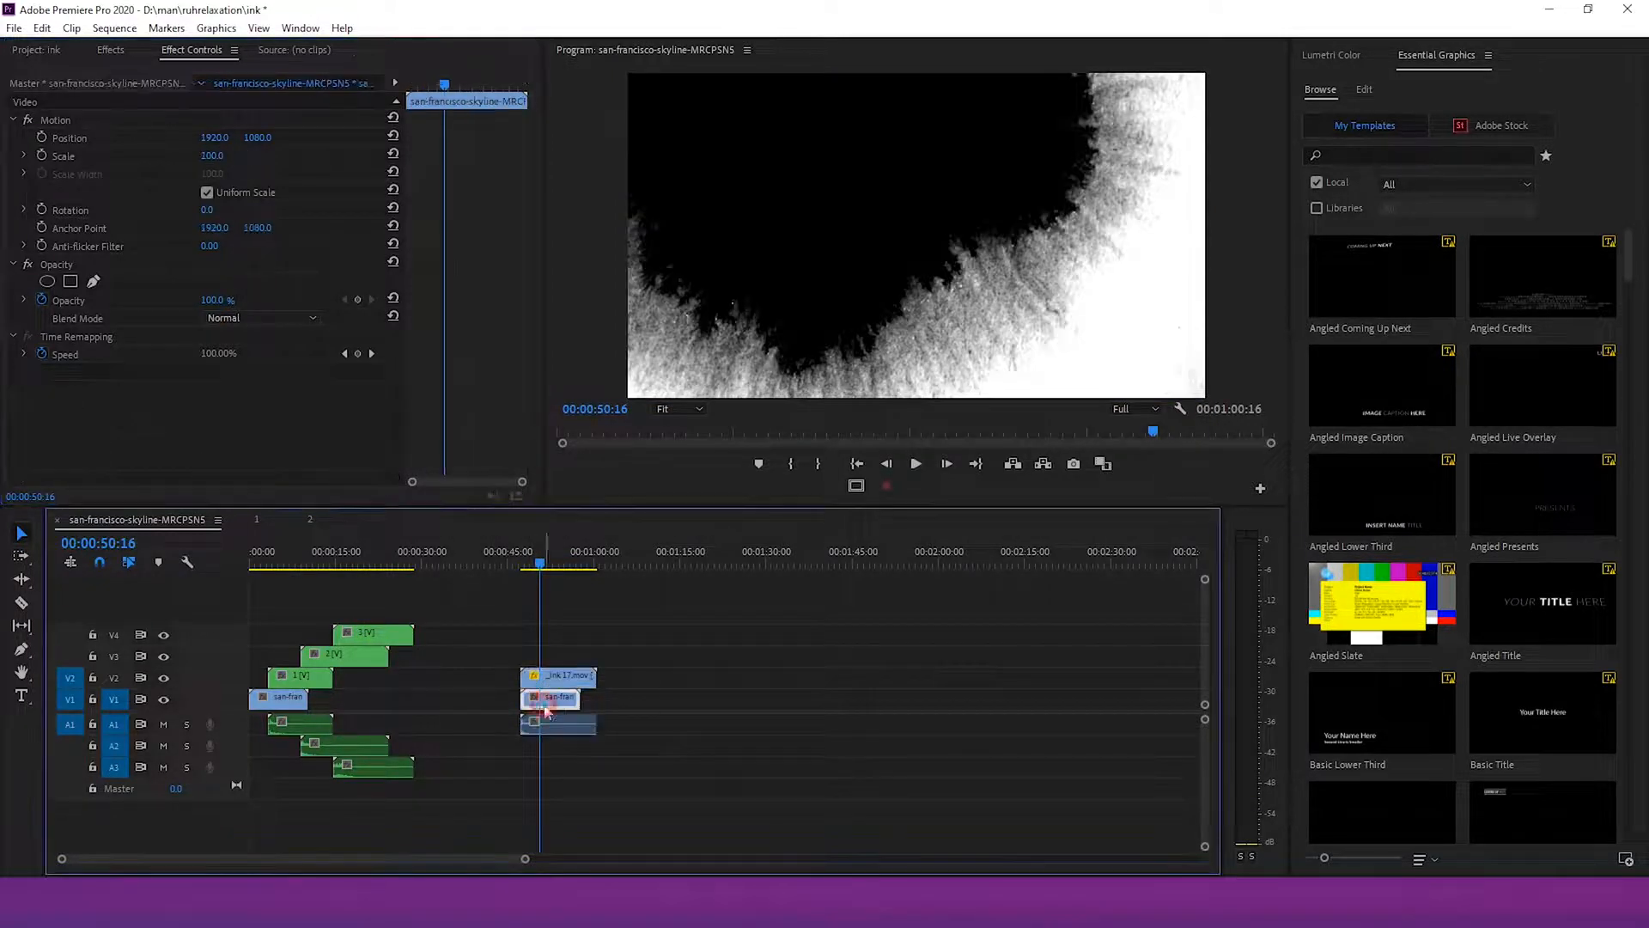
pyautogui.click(110, 49)
pyautogui.moveTo(99, 198); pyautogui.dragTo(193, 253)
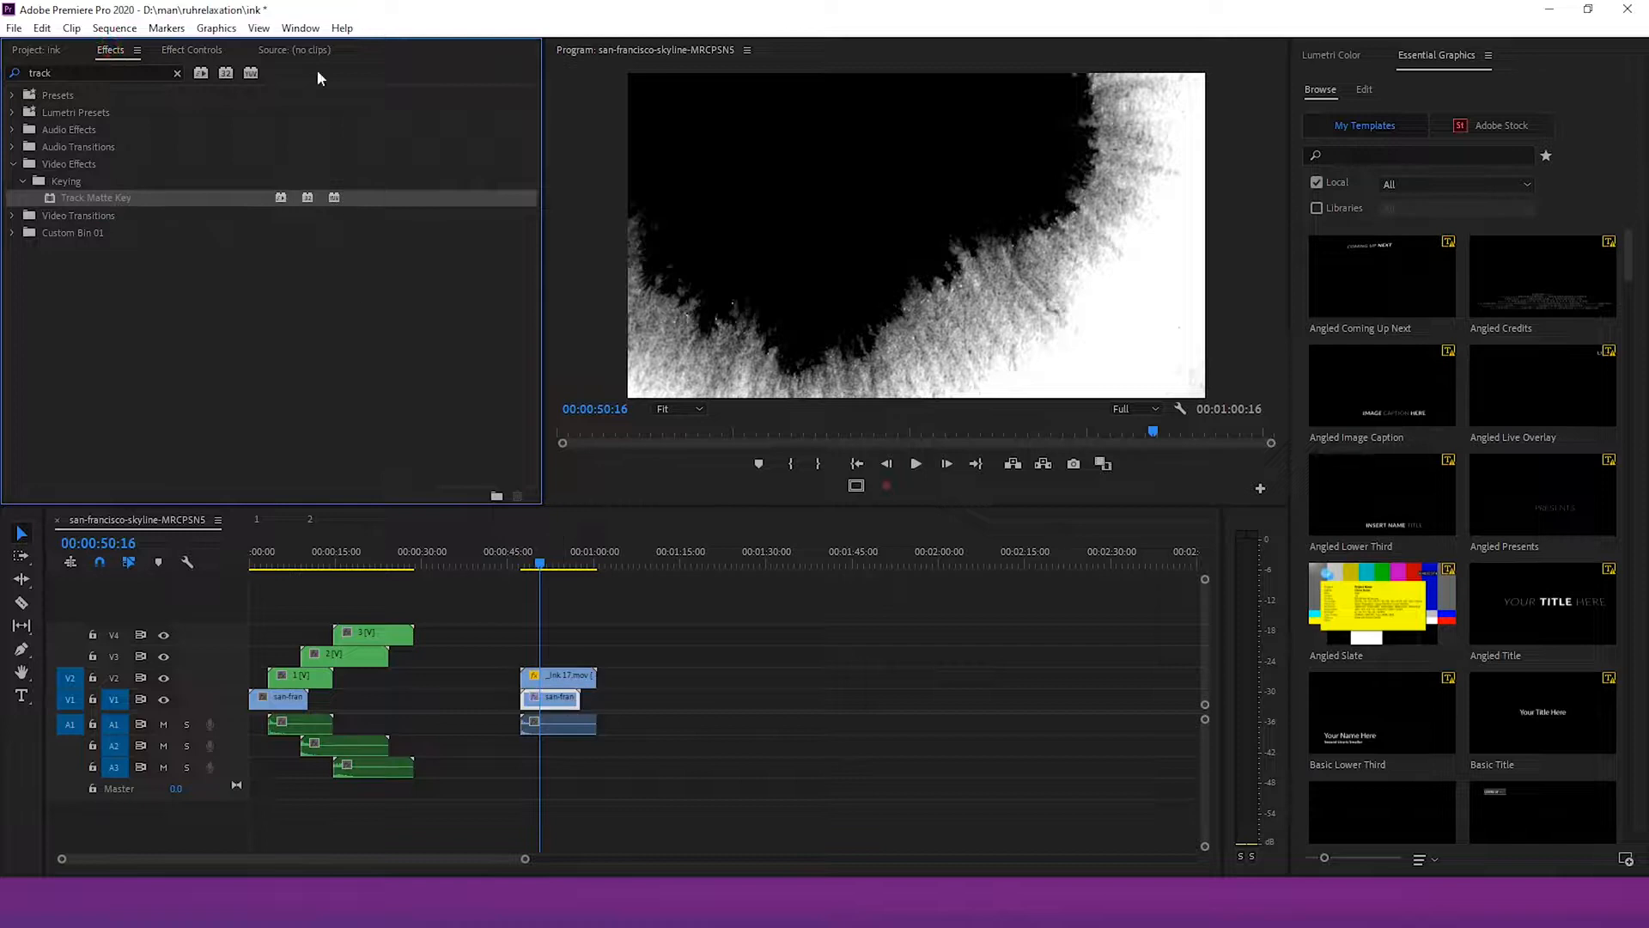
pyautogui.click(192, 49)
pyautogui.click(250, 486)
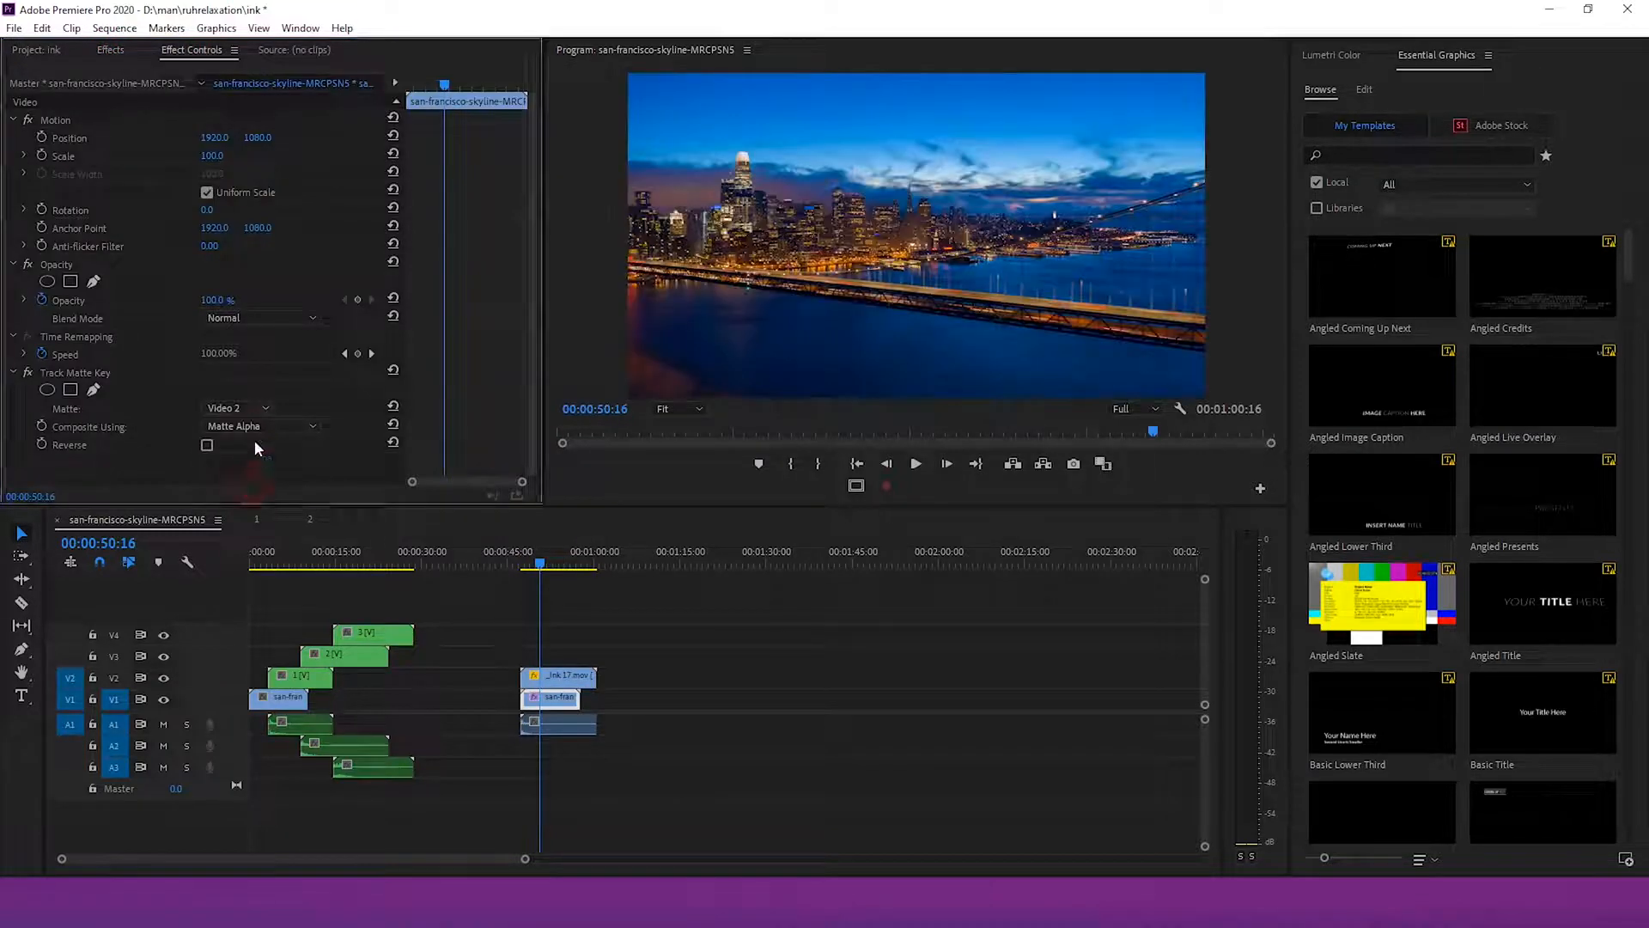
pyautogui.click(254, 425)
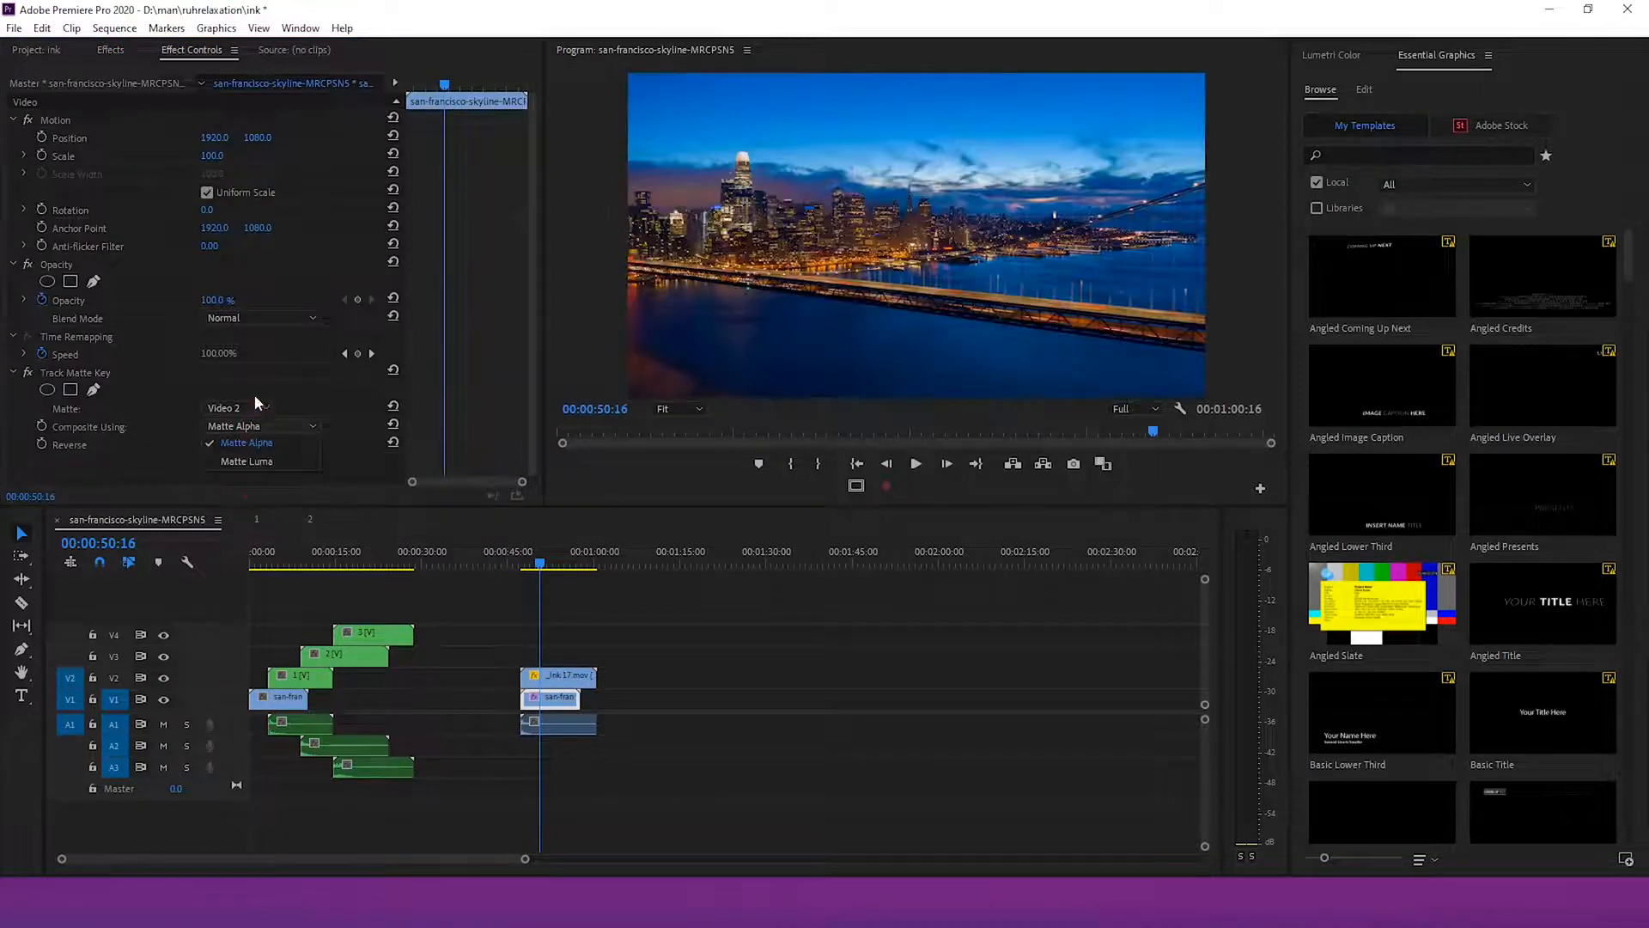
pyautogui.click(262, 463)
pyautogui.click(207, 445)
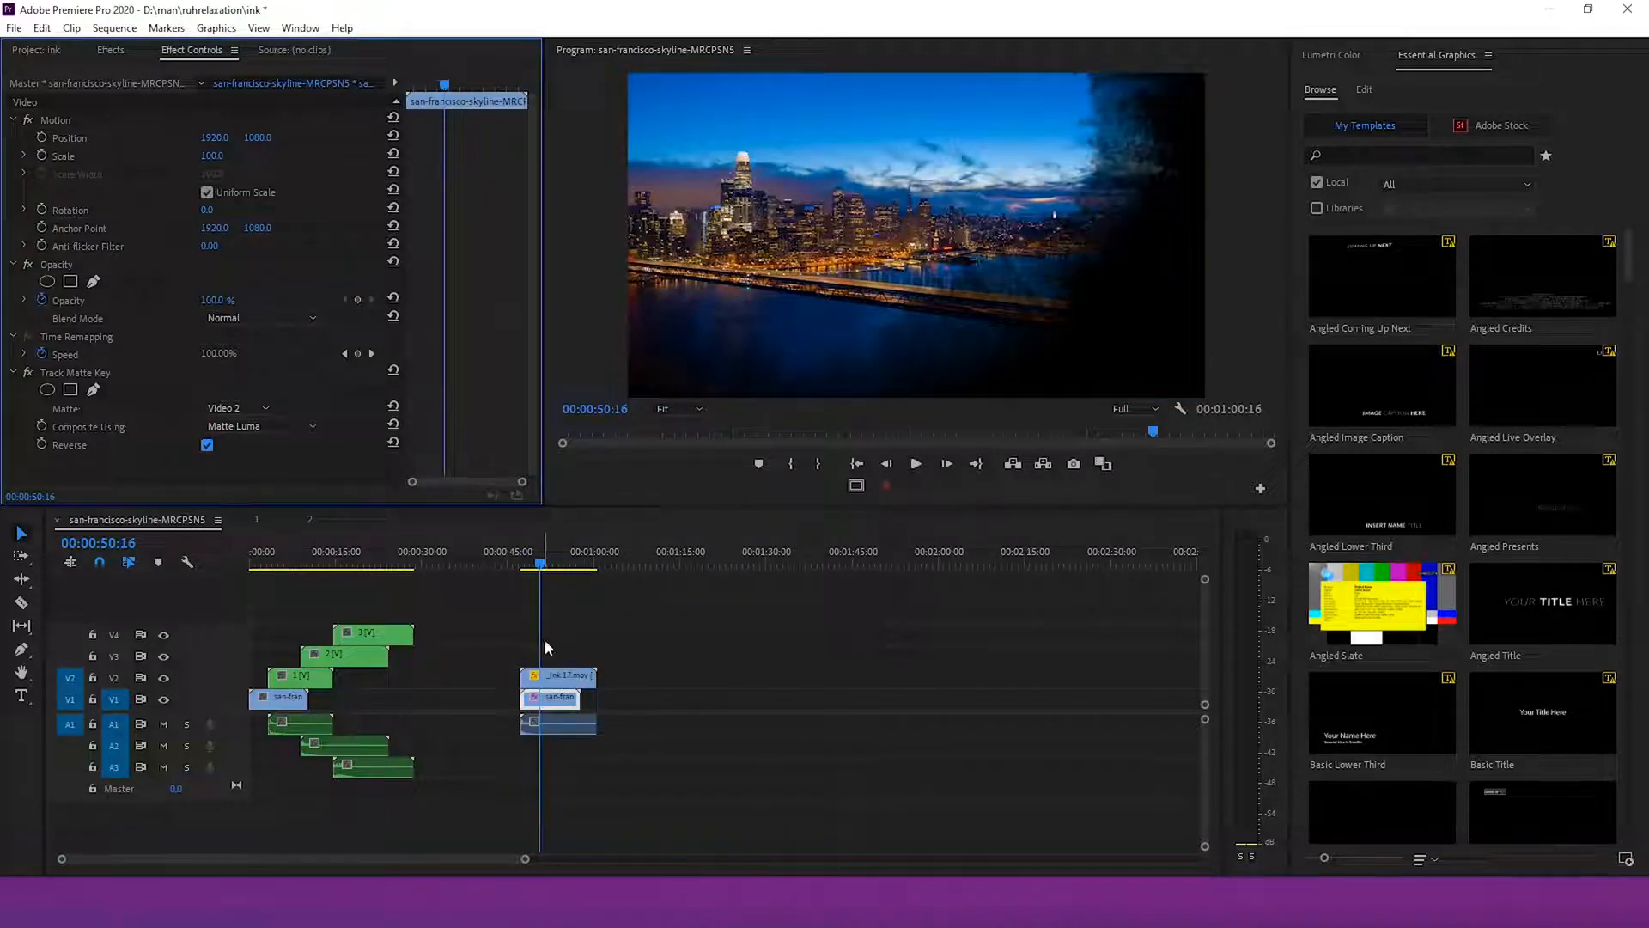
pyautogui.click(526, 565)
pyautogui.moveTo(526, 565); pyautogui.dragTo(529, 567)
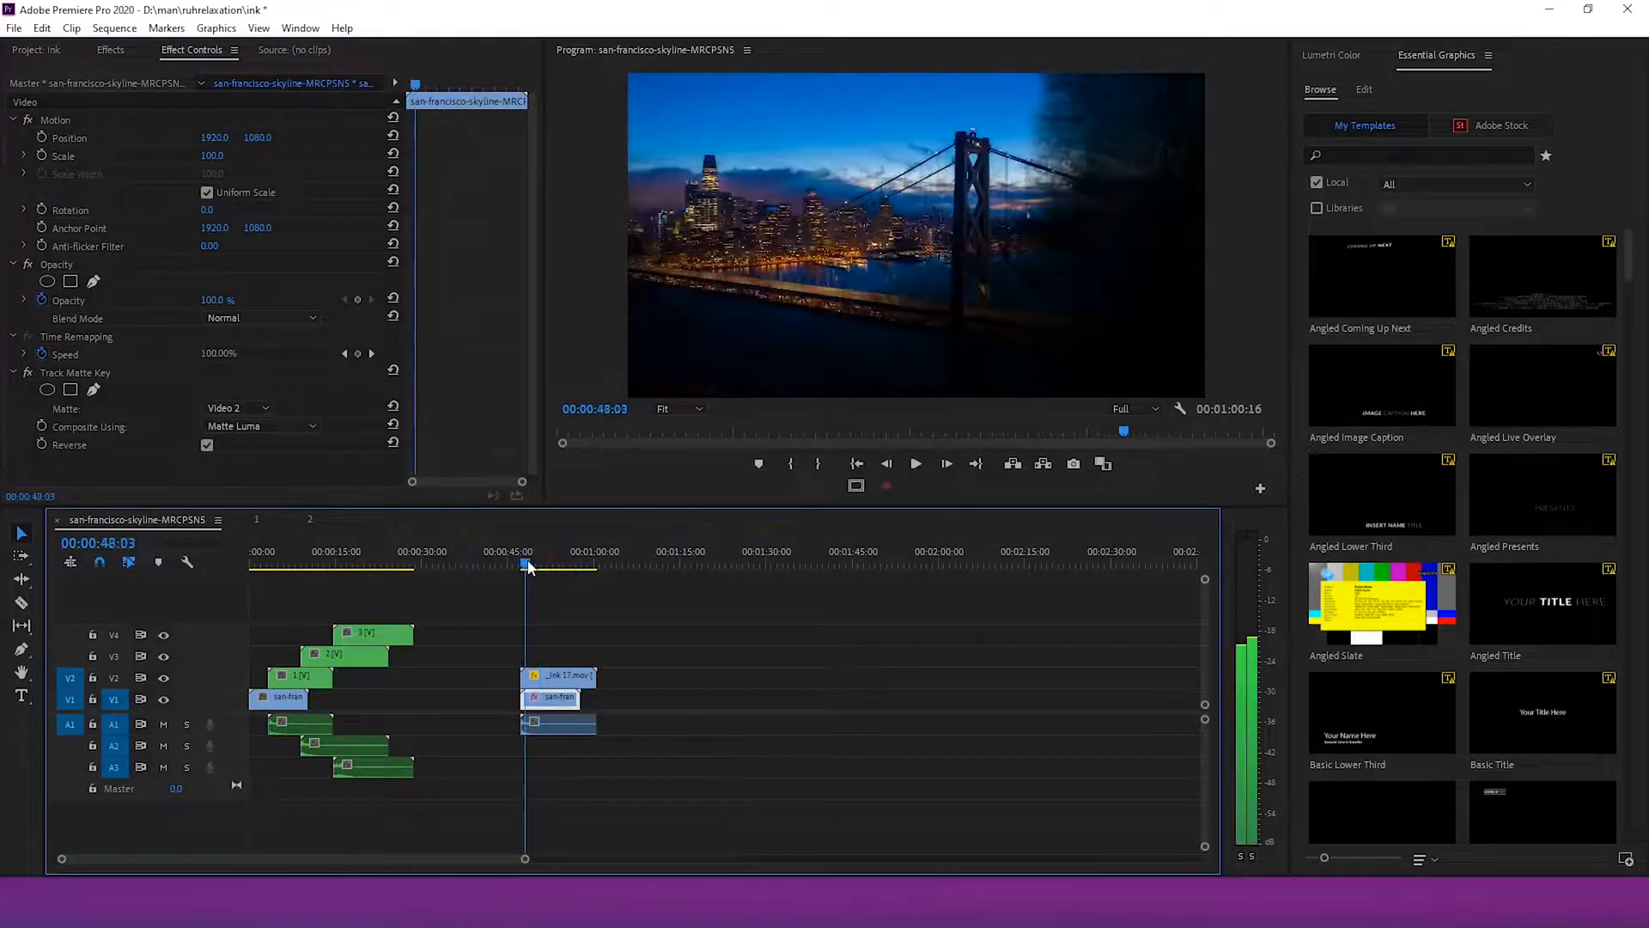
pyautogui.moveTo(526, 859); pyautogui.dragTo(354, 860)
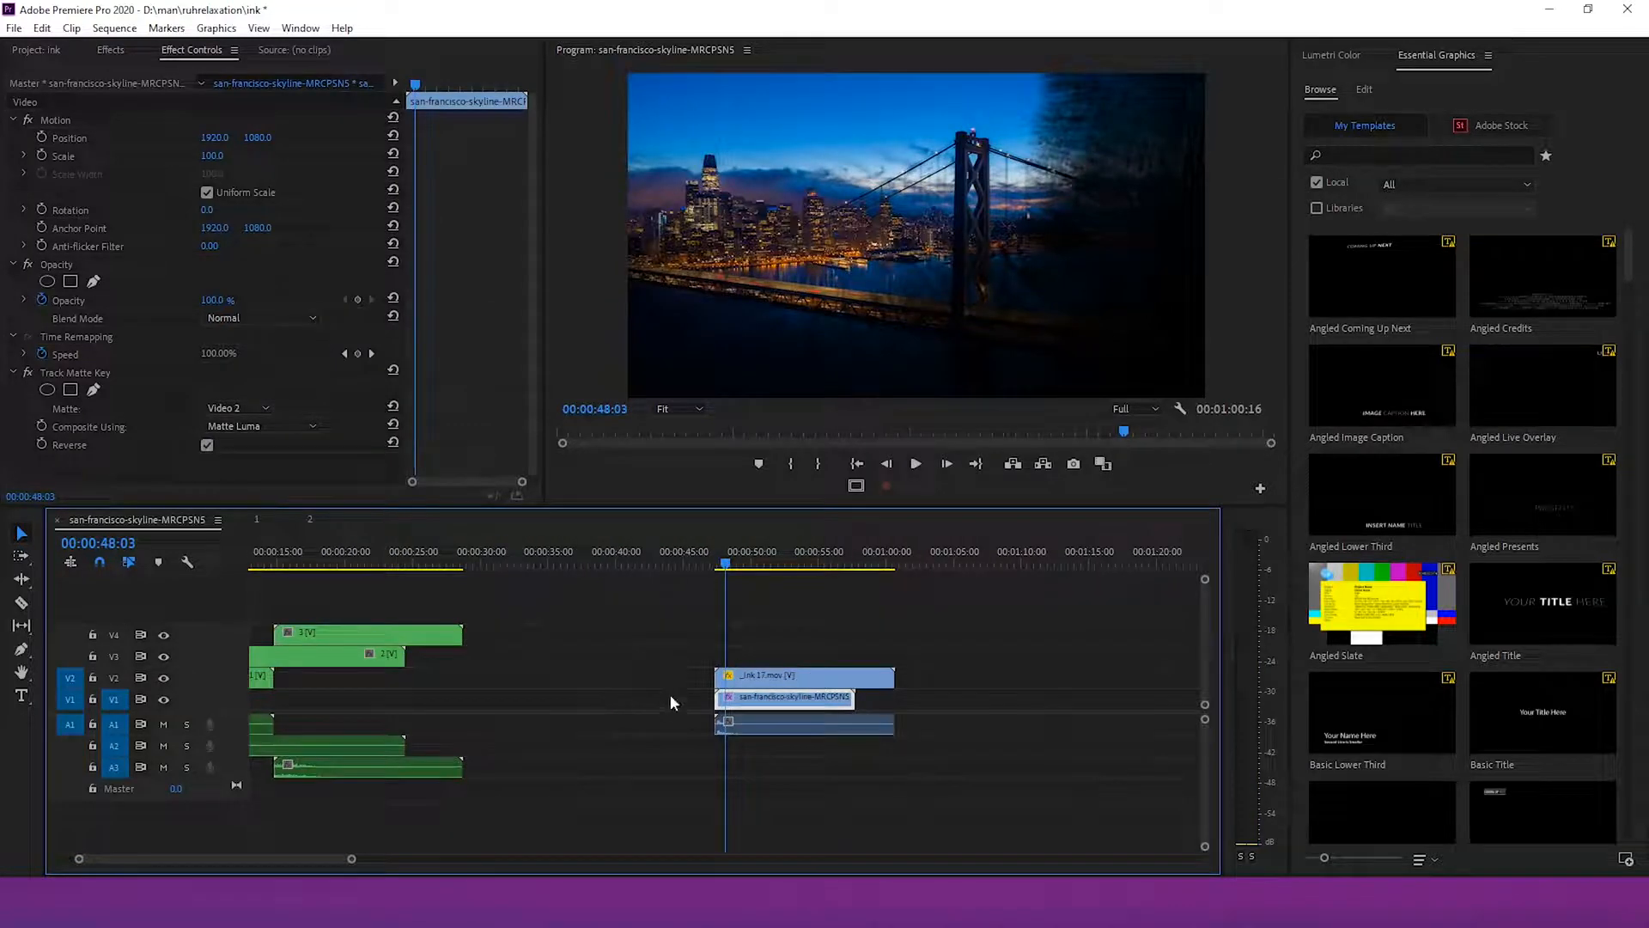
# At about 0:55, keyframe the _ink 17 clip's scale to 401 and its opacity to 0%
pyautogui.click(756, 678)
pyautogui.moveTo(733, 570); pyautogui.dragTo(819, 578)
pyautogui.click(42, 158)
pyautogui.moveTo(218, 160); pyautogui.dragTo(381, 160)
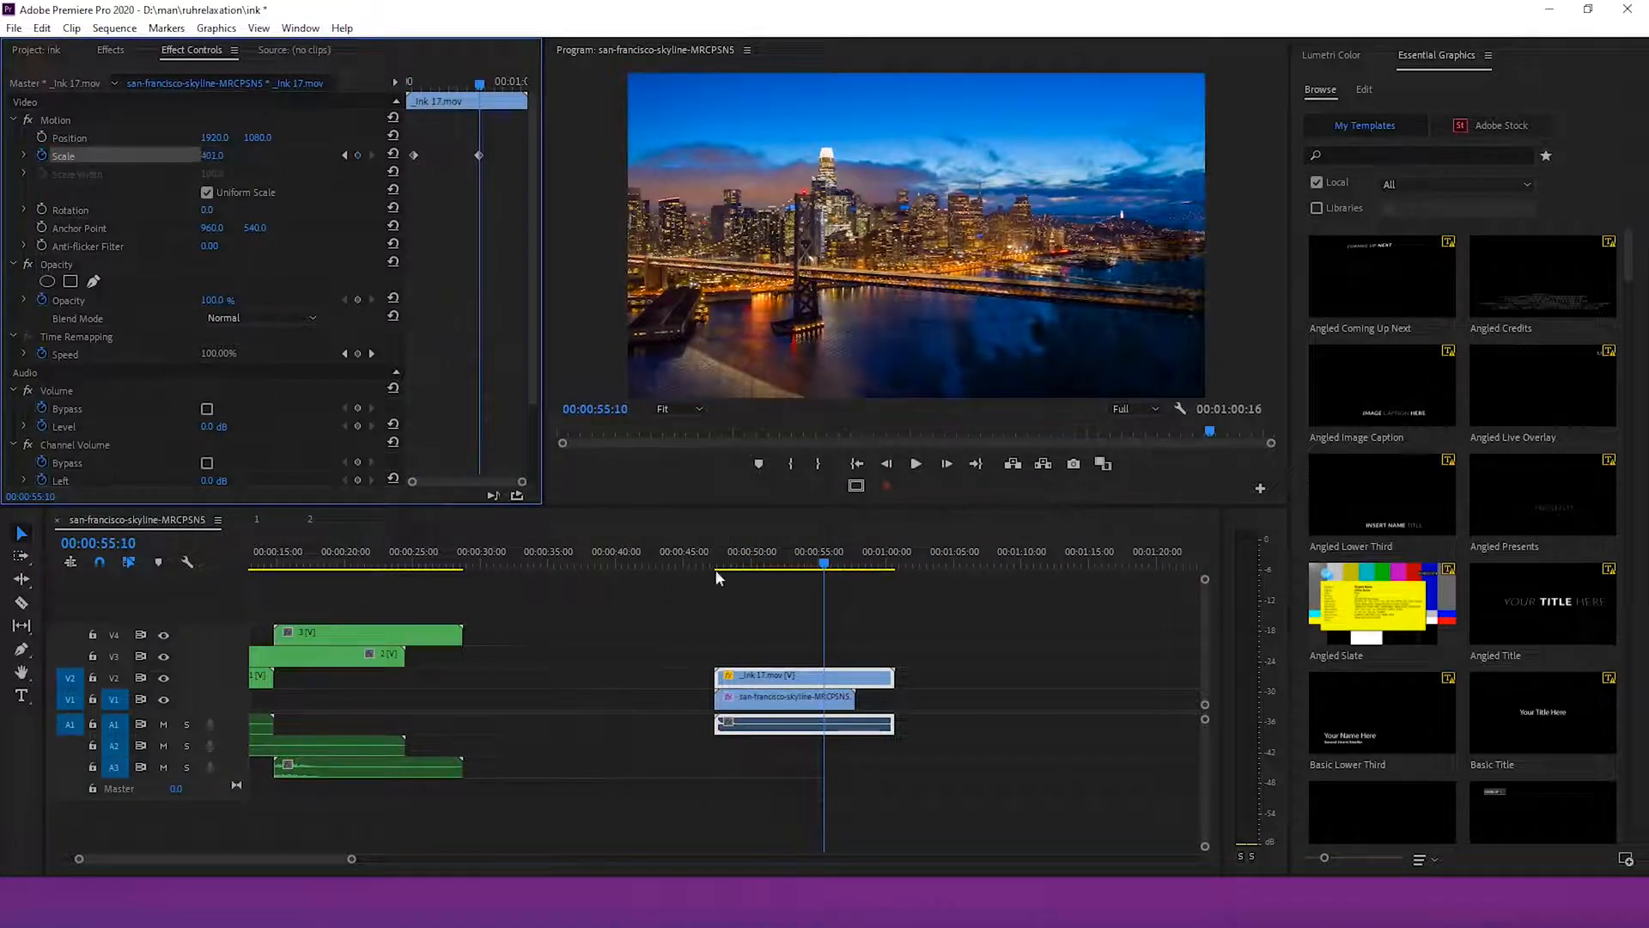
pyautogui.moveTo(216, 306); pyautogui.dragTo(155, 306)
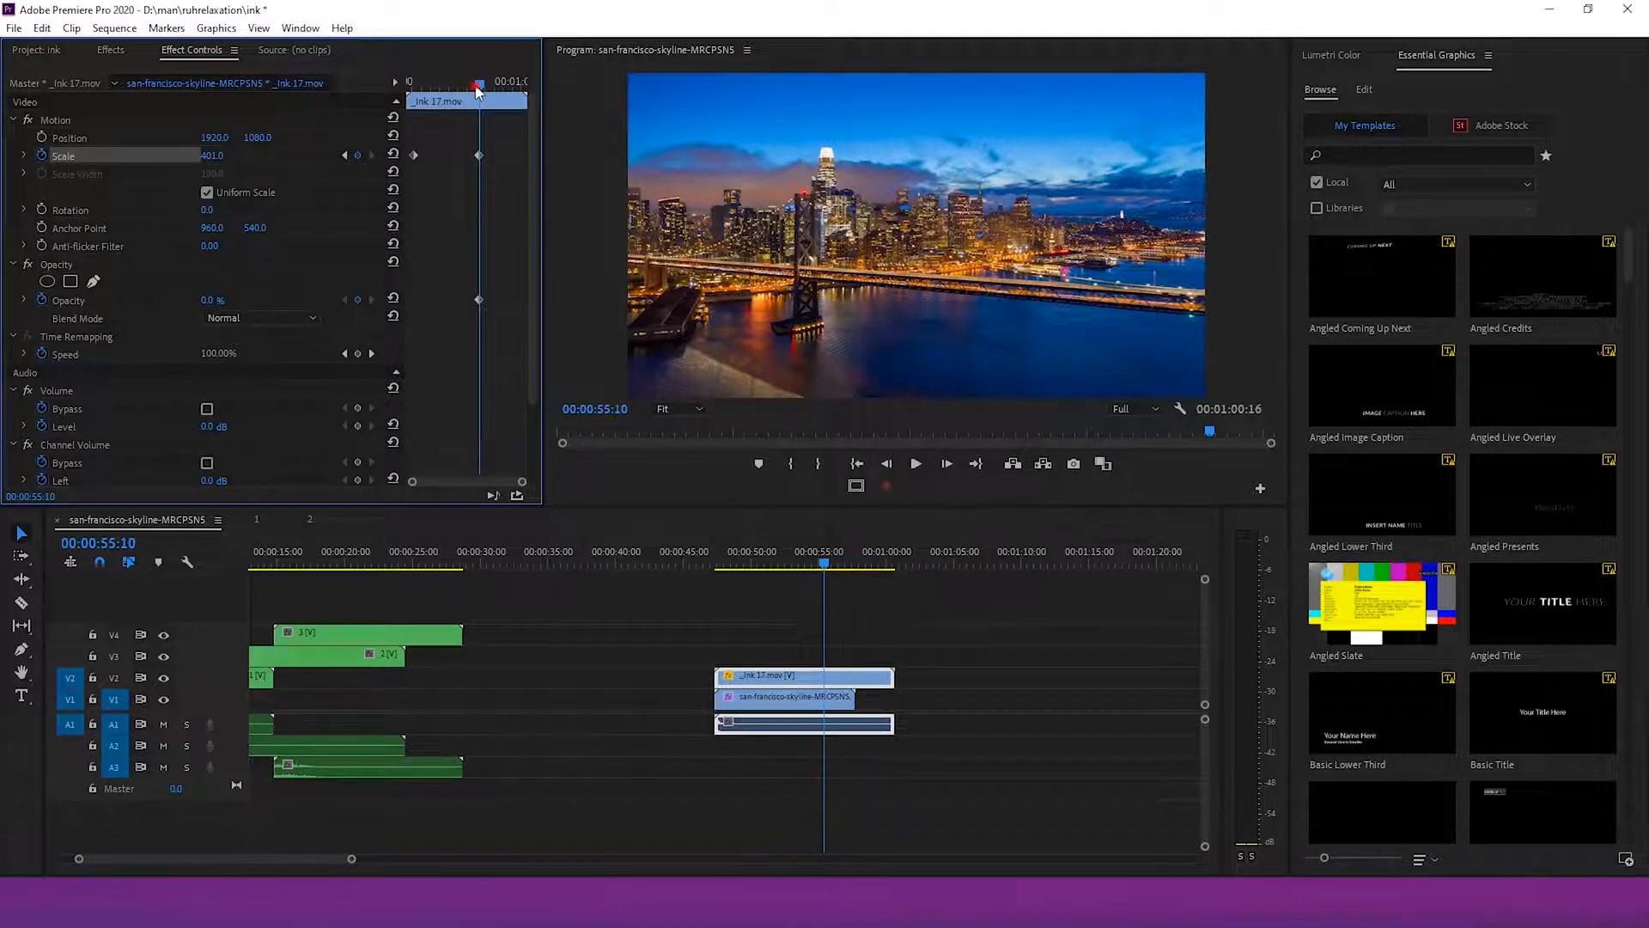
pyautogui.moveTo(478, 86); pyautogui.dragTo(461, 86)
# Nest the _ink 17 and san-francisco-skyline clips into a new sequence named Nested Sequence 04
pyautogui.moveTo(961, 636); pyautogui.dragTo(805, 712)
pyautogui.rightClick(763, 678)
pyautogui.click(807, 448)
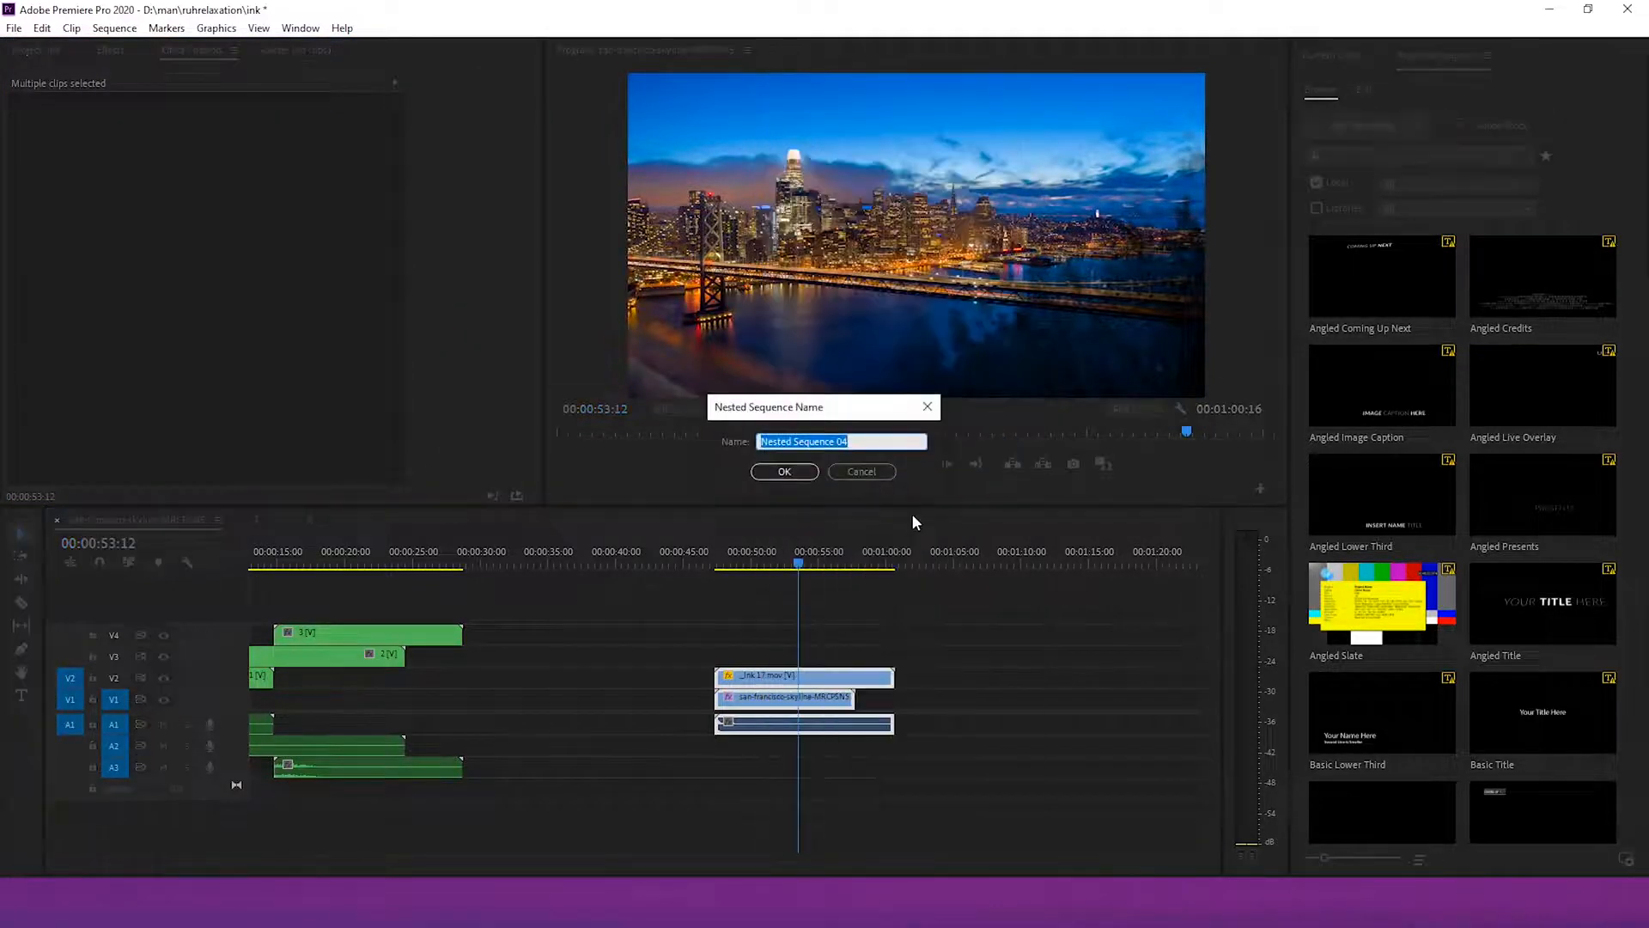
pyautogui.click(756, 470)
# Move nested sequence 4 onto V5 so it starts near 0:22 over the end of nested clip 3, and play it back
pyautogui.moveTo(784, 688); pyautogui.dragTo(769, 789)
pyautogui.moveTo(765, 612); pyautogui.dragTo(541, 594)
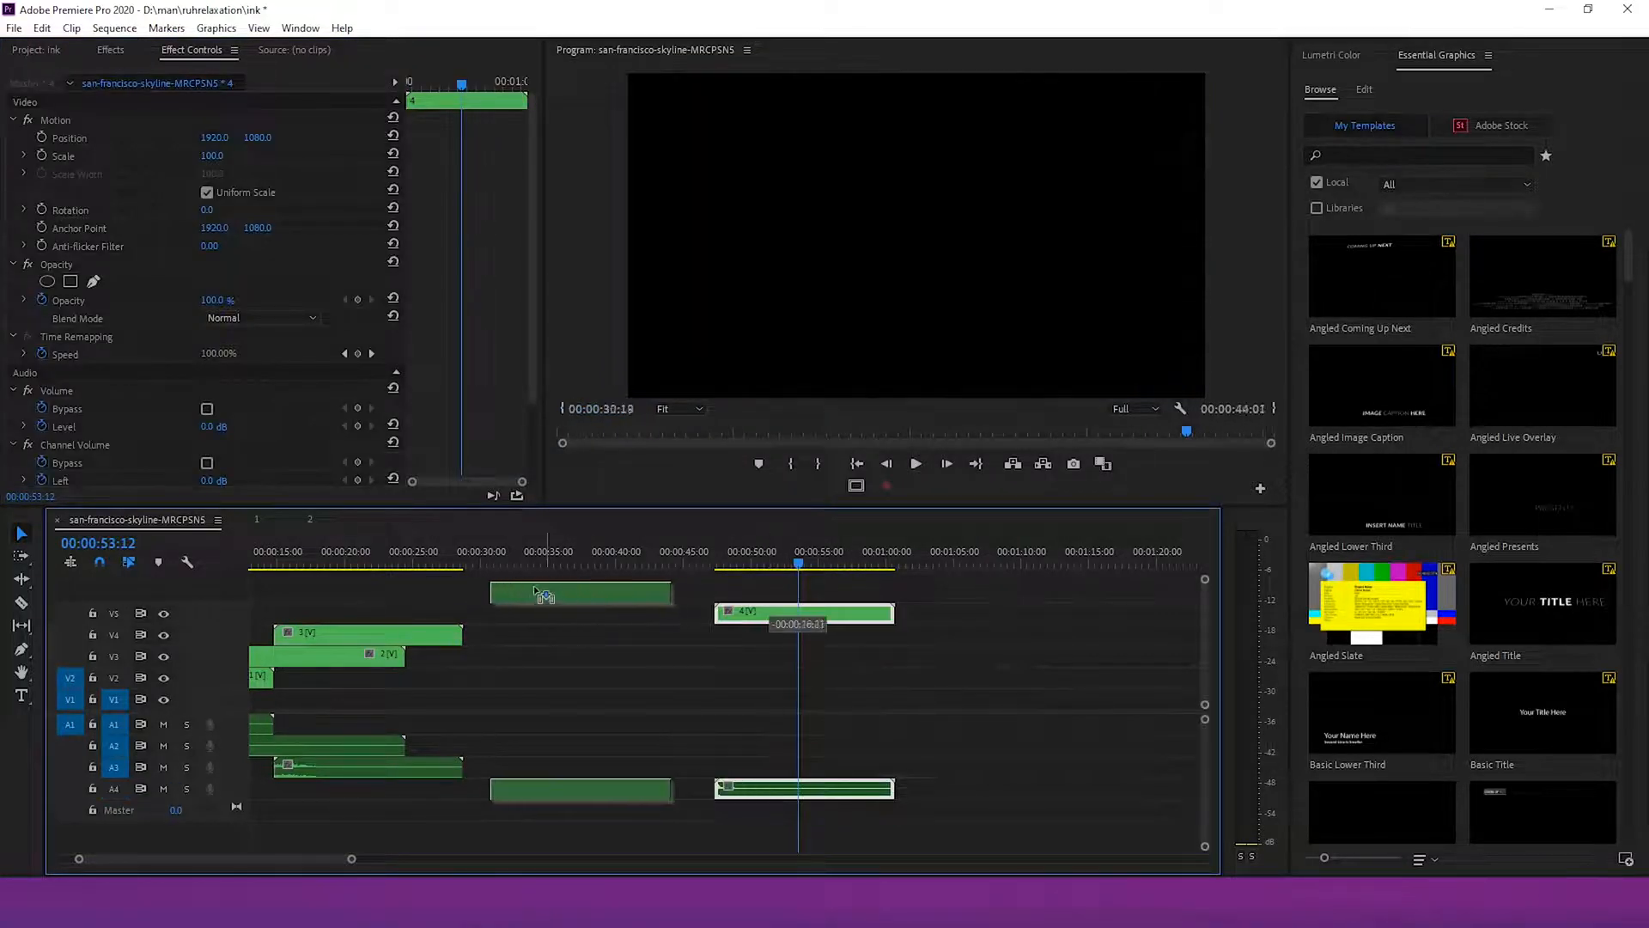
pyautogui.moveTo(460, 608); pyautogui.dragTo(461, 609)
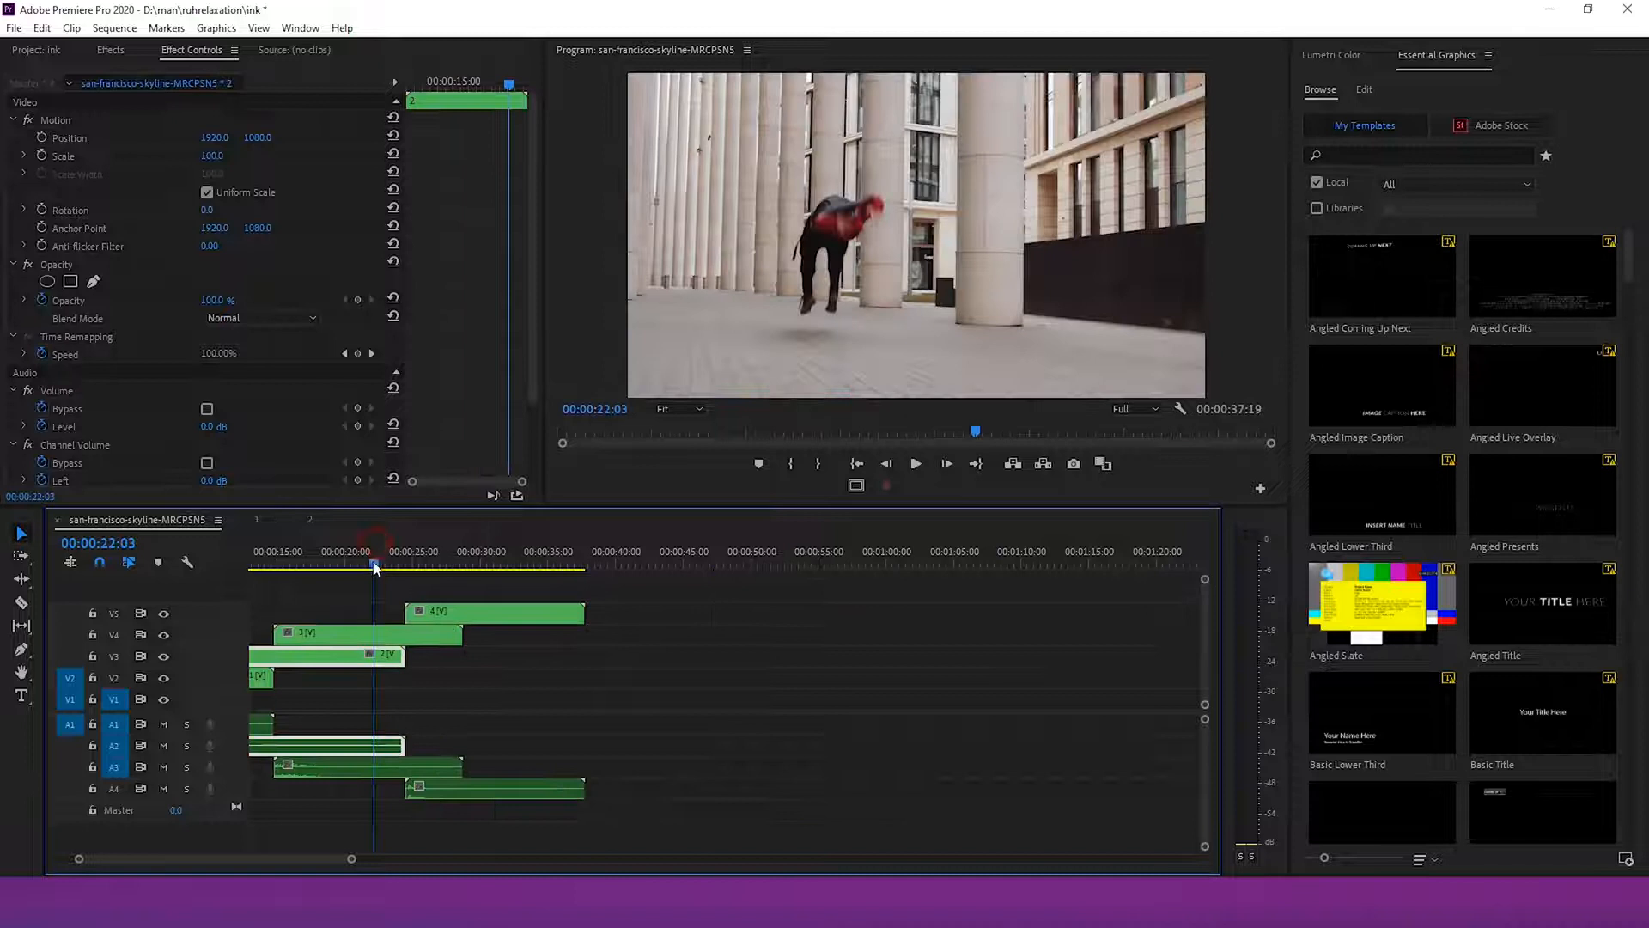
pyautogui.moveTo(375, 565)
pyautogui.mouseDown()
pyautogui.moveTo(349, 564)
pyautogui.moveTo(365, 564)
pyautogui.mouseUp()
pyautogui.moveTo(449, 615); pyautogui.dragTo(428, 614)
pyautogui.click(372, 569)
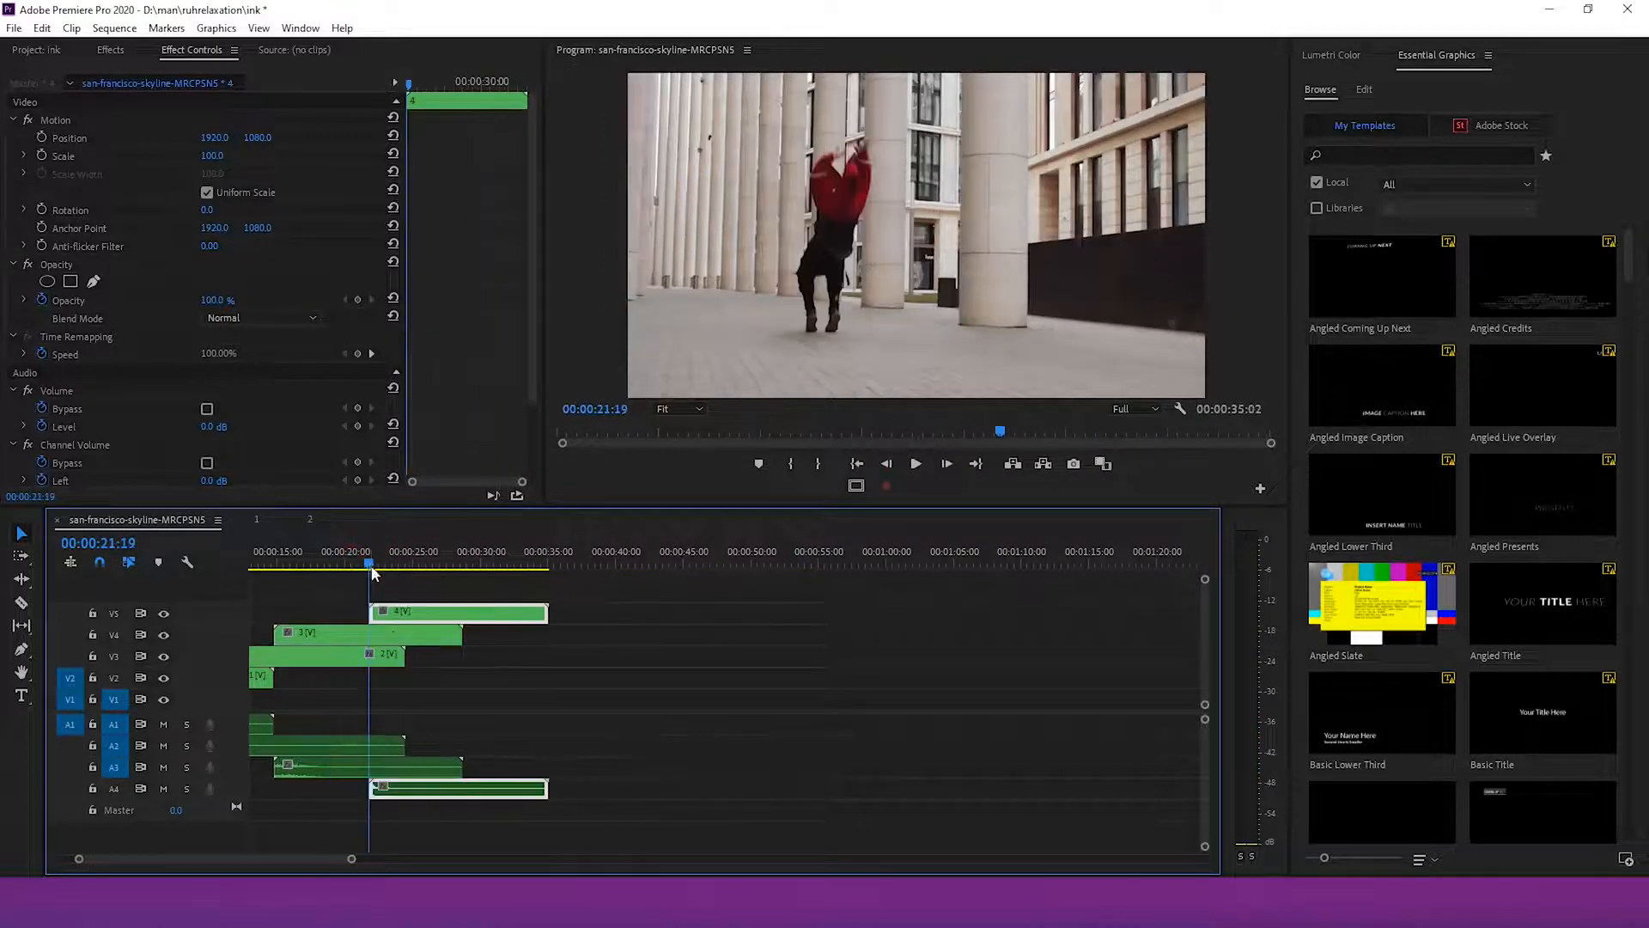
pyautogui.press('space')
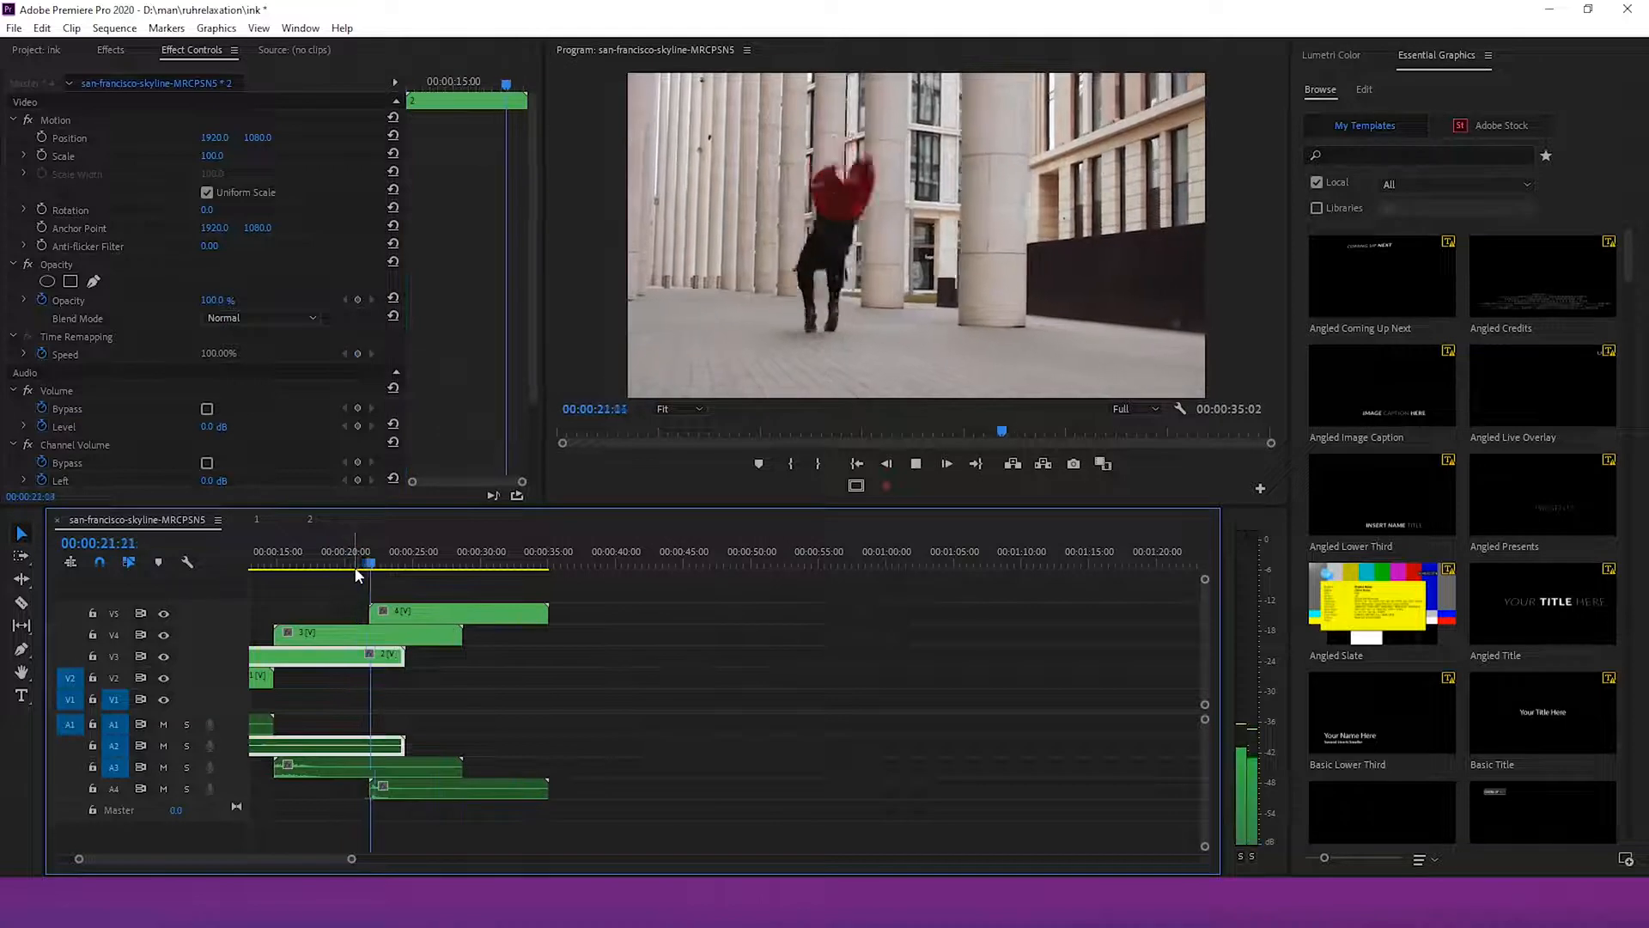